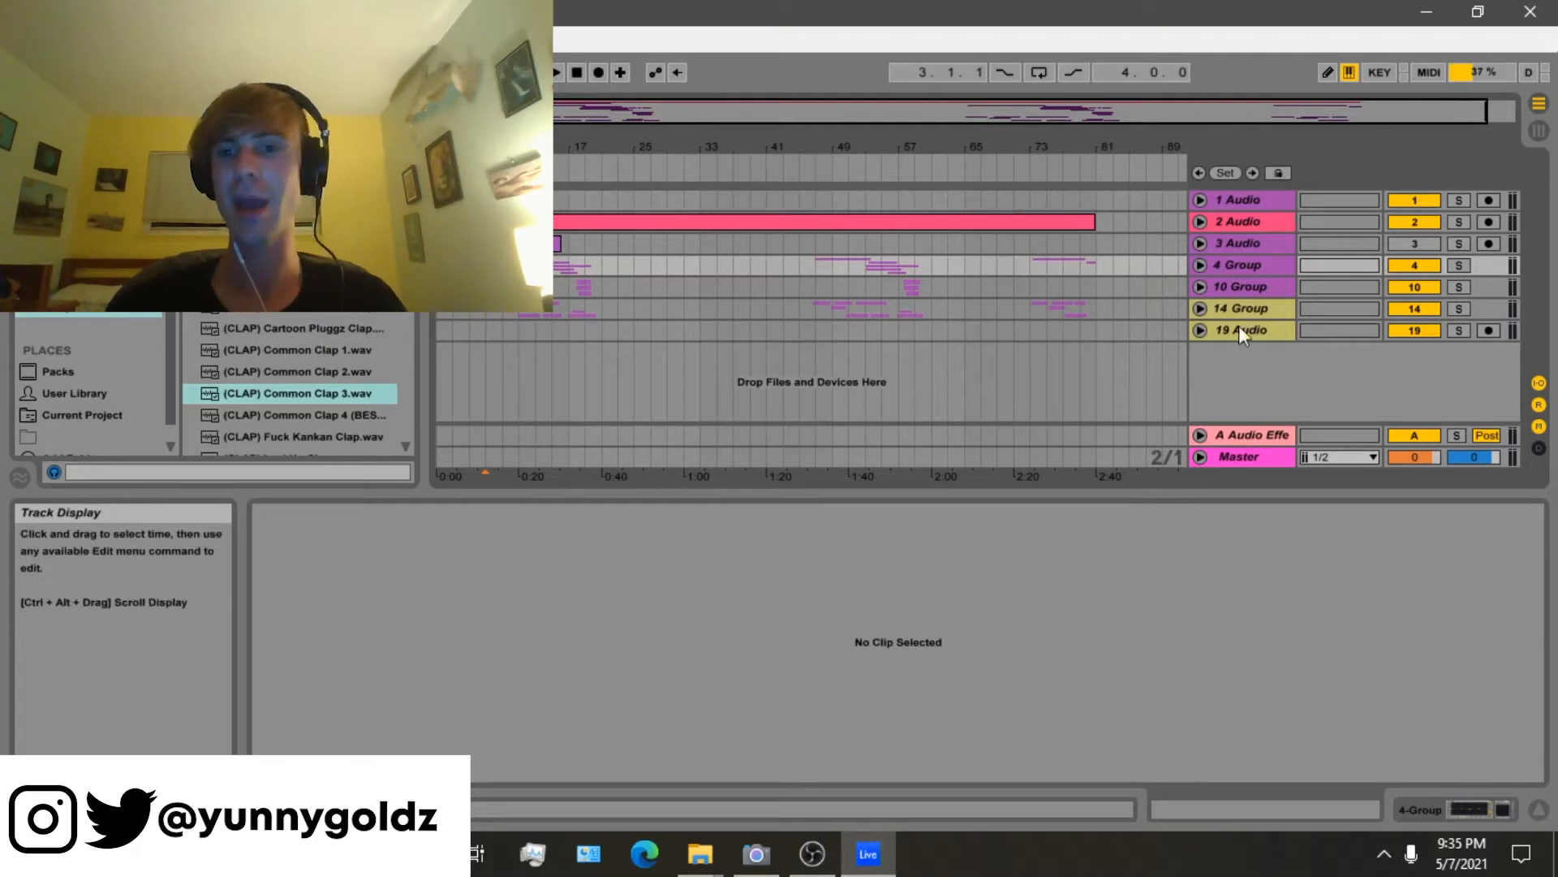
Unfold 4 Group and show the effect chain of the 5 Audio vocal track.
{"action": "left_click", "coordinate": [1198, 261]}
{"action": "left_click", "coordinate": [1198, 260]}
{"action": "left_click", "coordinate": [1198, 260]}
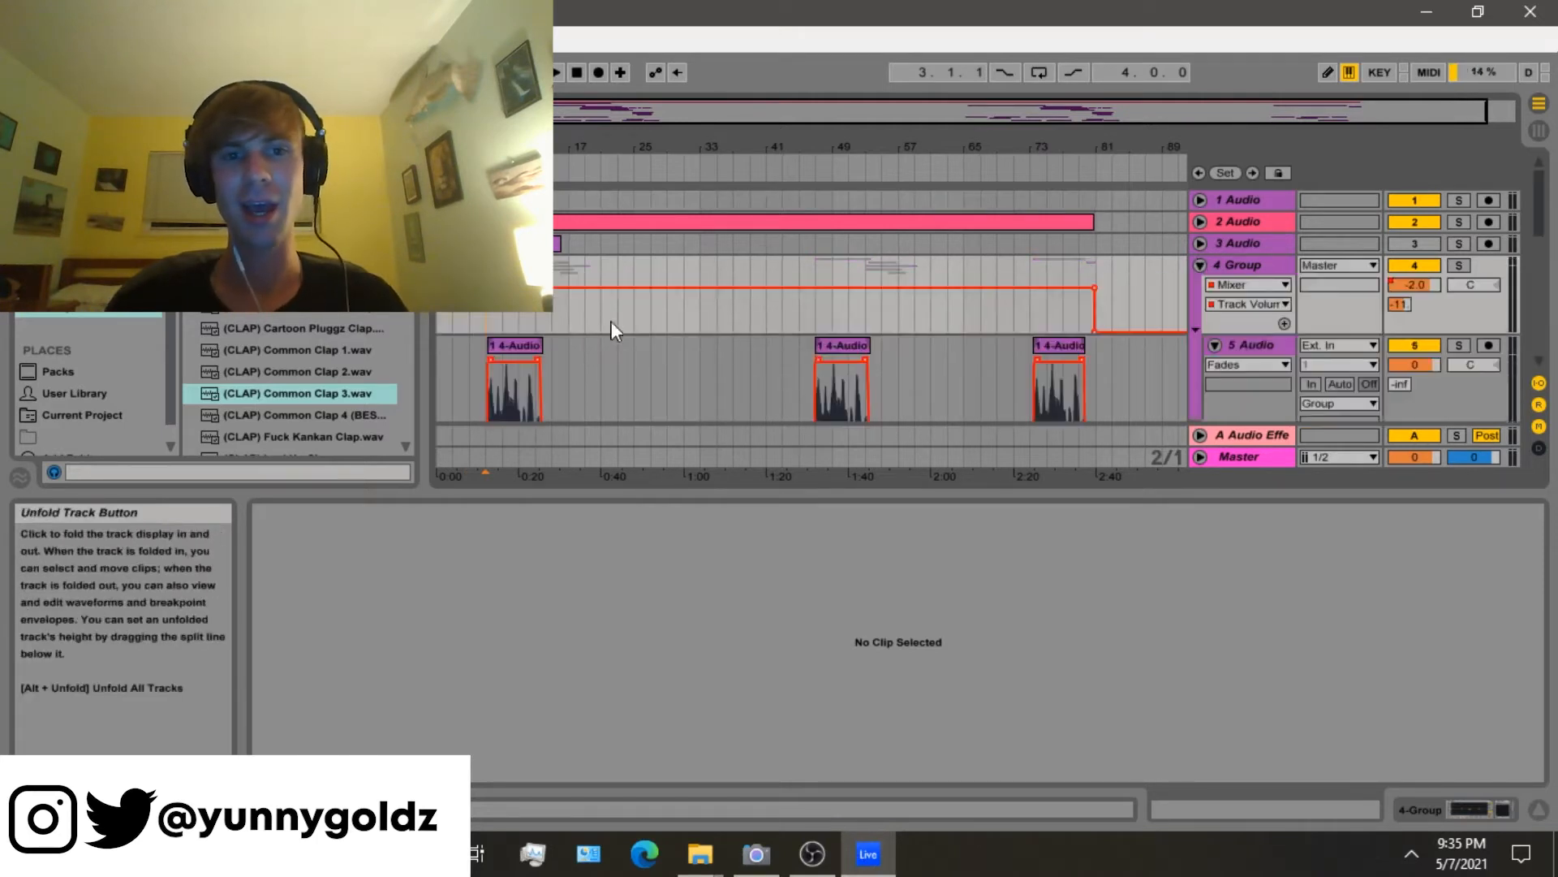
{"action": "scroll", "coordinate": [611, 322], "scroll_direction": "down", "scroll_amount": 3}
{"action": "double_click", "coordinate": [1250, 249]}
{"action": "scroll", "coordinate": [1242, 256], "scroll_direction": "down", "scroll_amount": 3}
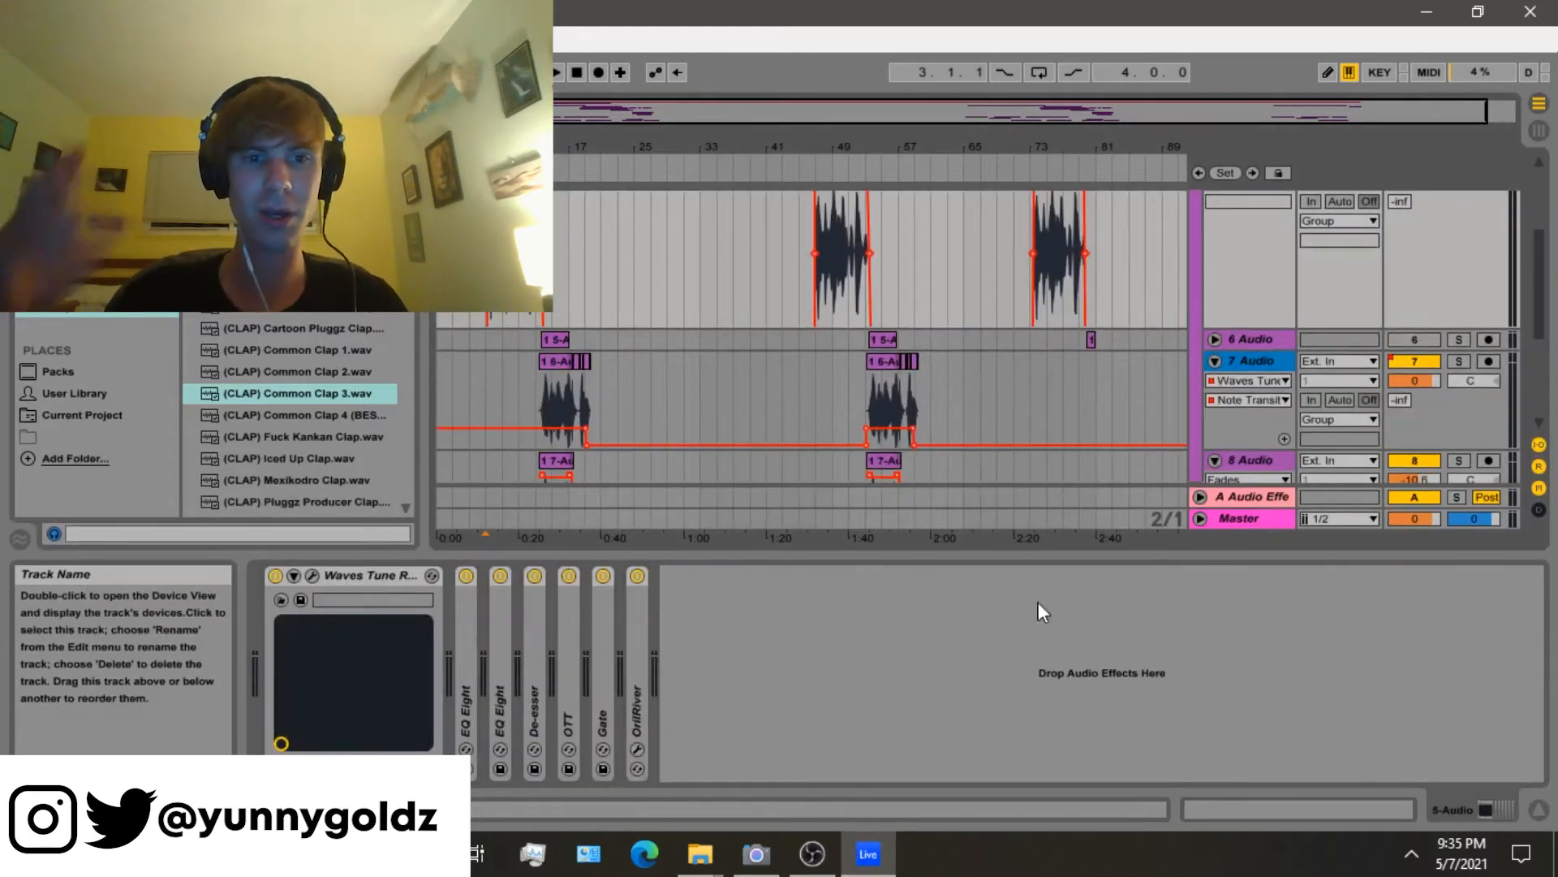
Deactivate every effect on the 5 Audio track, from Waves Tune through to OrilRiver.
{"action": "scroll", "coordinate": [777, 297], "scroll_direction": "down", "scroll_amount": 2}
{"action": "scroll", "coordinate": [722, 271], "scroll_direction": "down", "scroll_amount": 1}
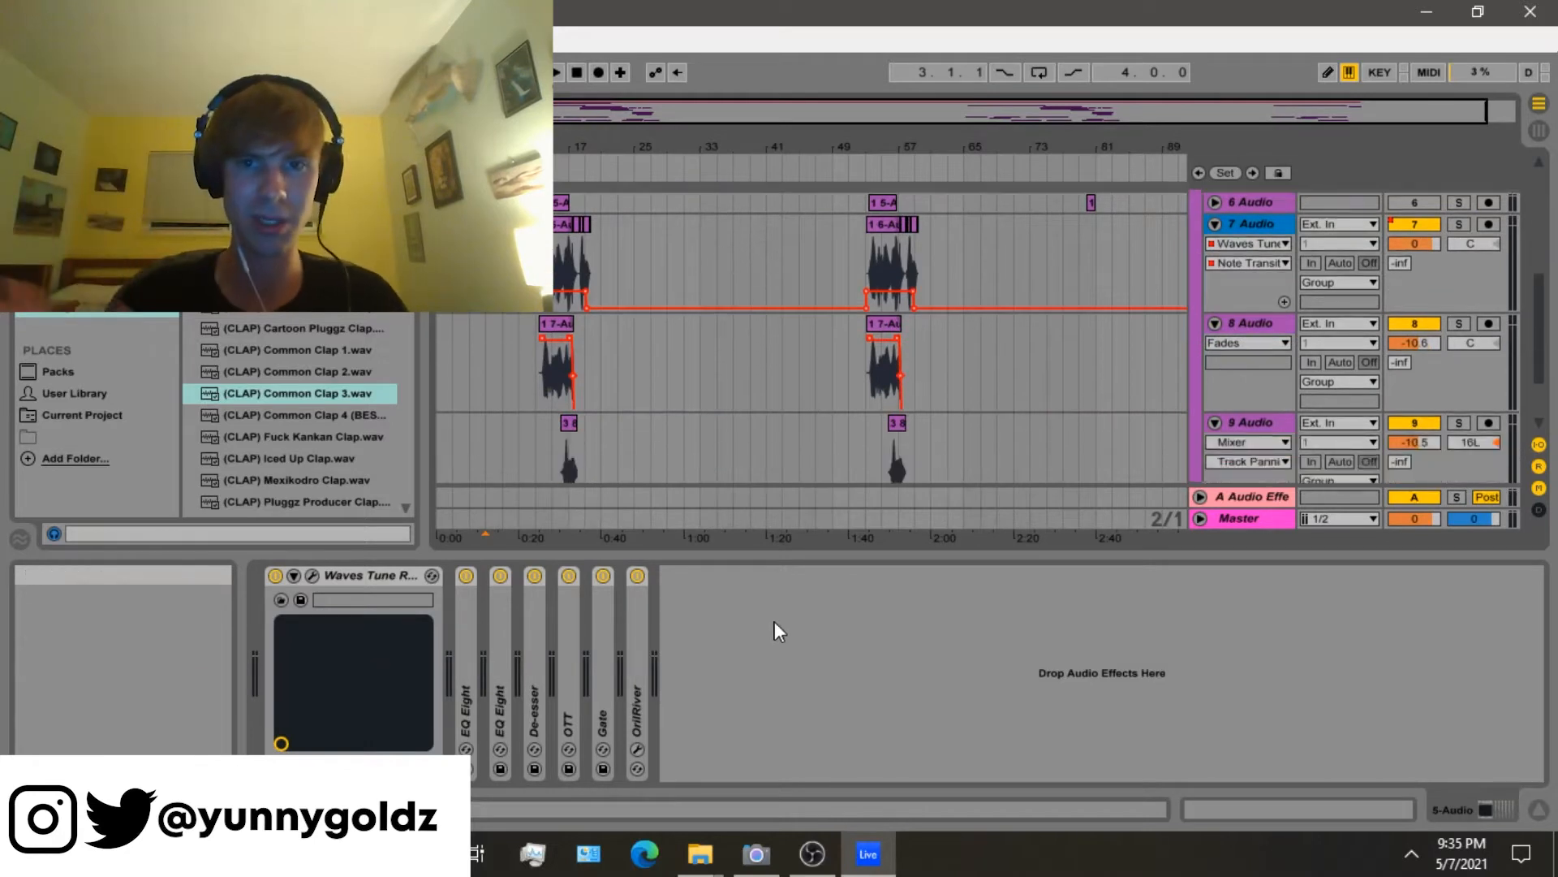
{"action": "left_click", "coordinate": [774, 621]}
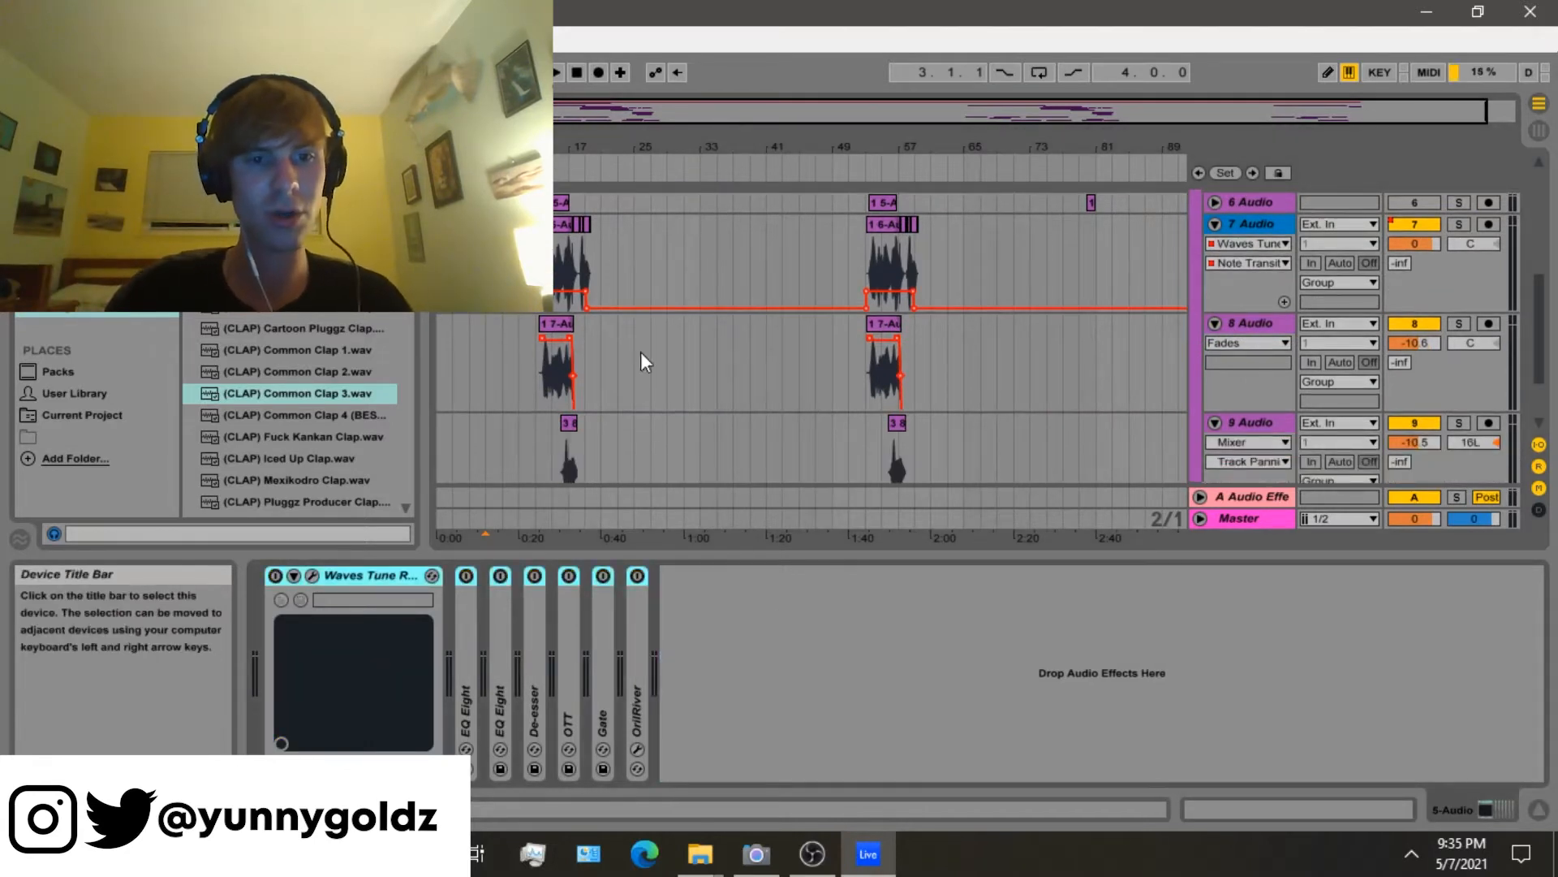
Solo the 2 Audio beat track and play it back from near the start of the song, stopping after the intro.
{"action": "scroll", "coordinate": [641, 354], "scroll_direction": "up", "scroll_amount": 5}
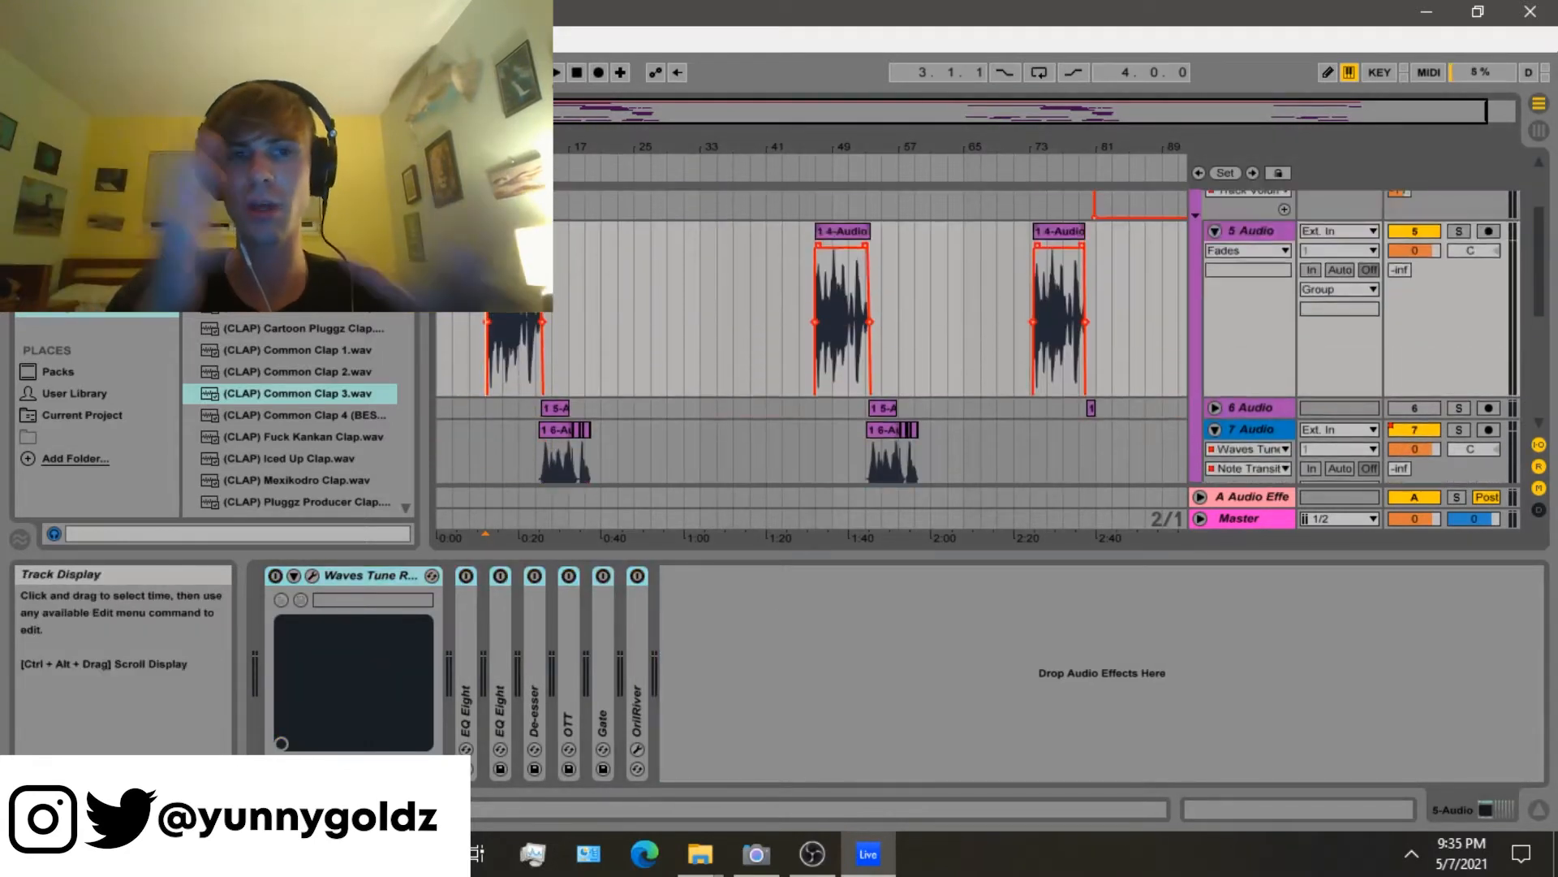
{"action": "scroll", "coordinate": [544, 288], "scroll_direction": "up", "scroll_amount": 4}
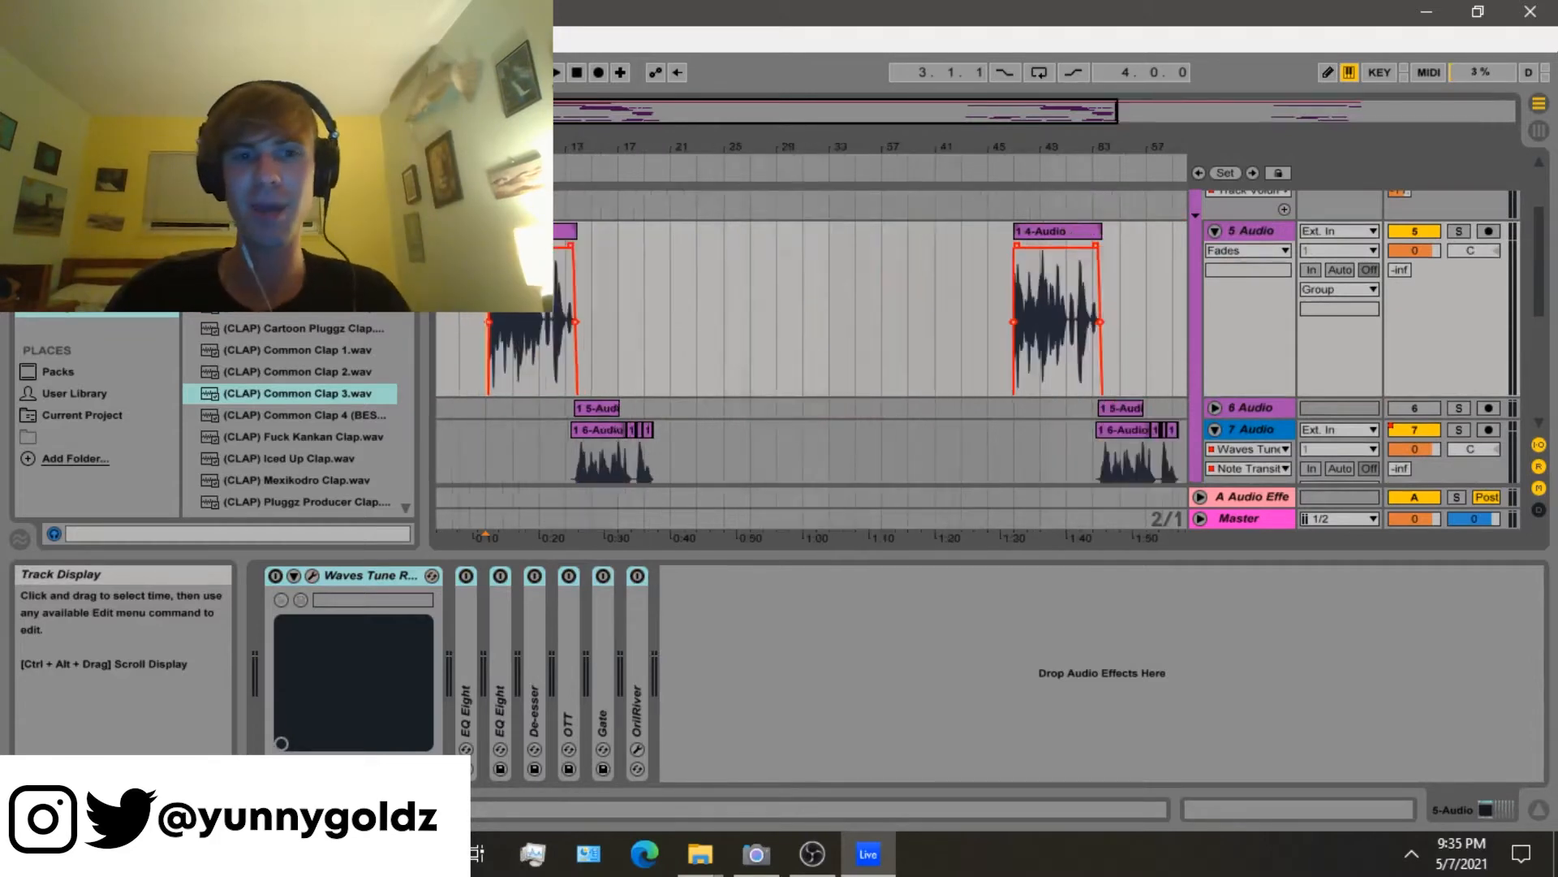
{"action": "scroll", "coordinate": [608, 451], "scroll_direction": "up", "scroll_amount": 4}
{"action": "left_click", "coordinate": [1288, 218]}
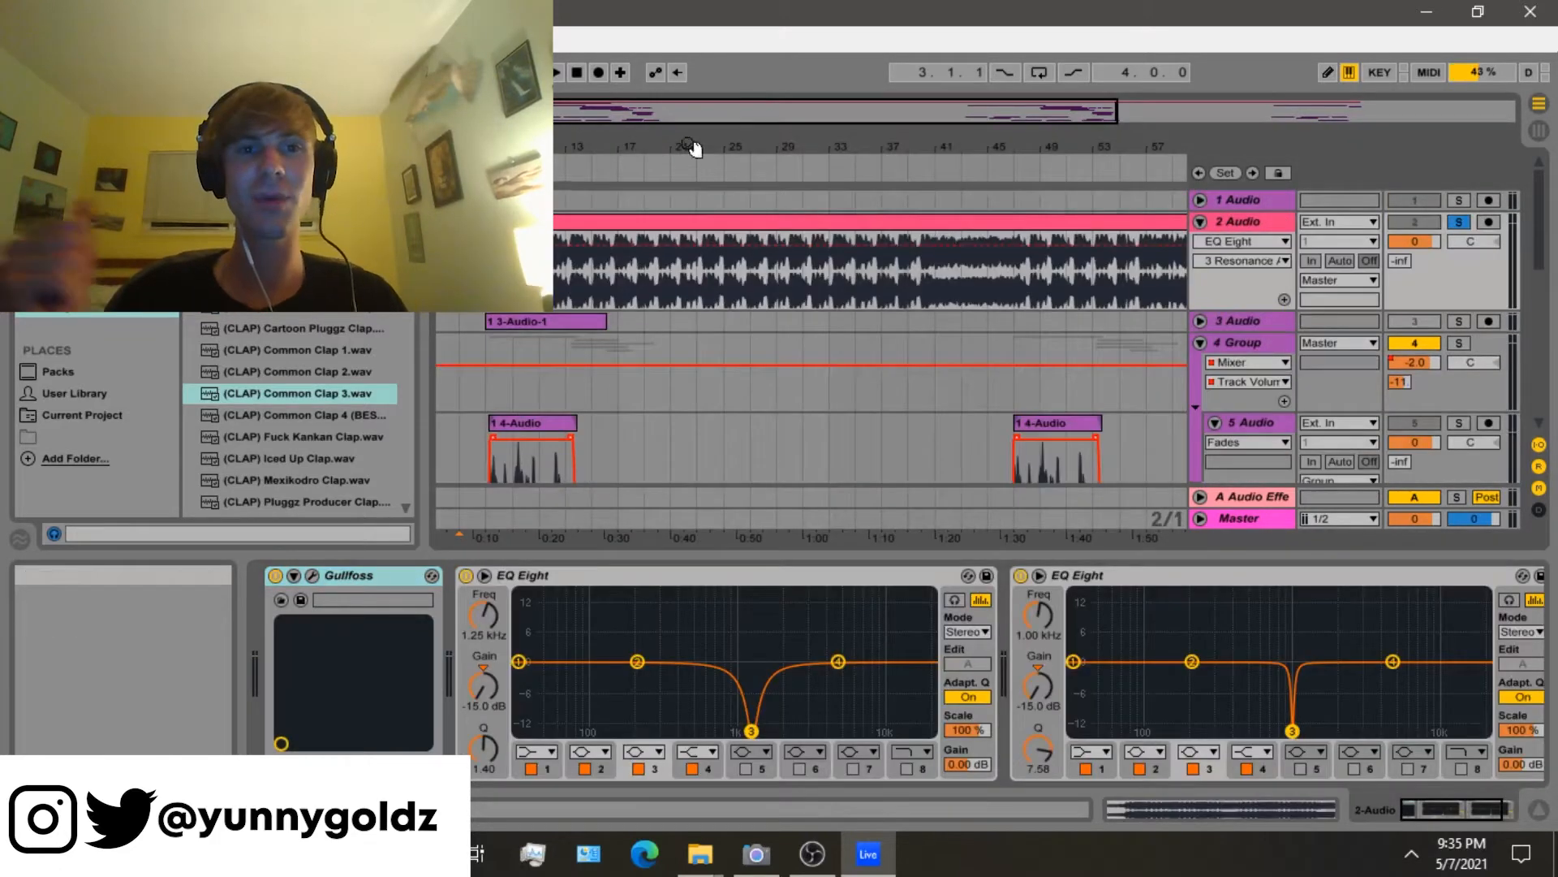
{"action": "left_click_drag", "start_coordinate": [693, 147], "coordinate": [722, 142]}
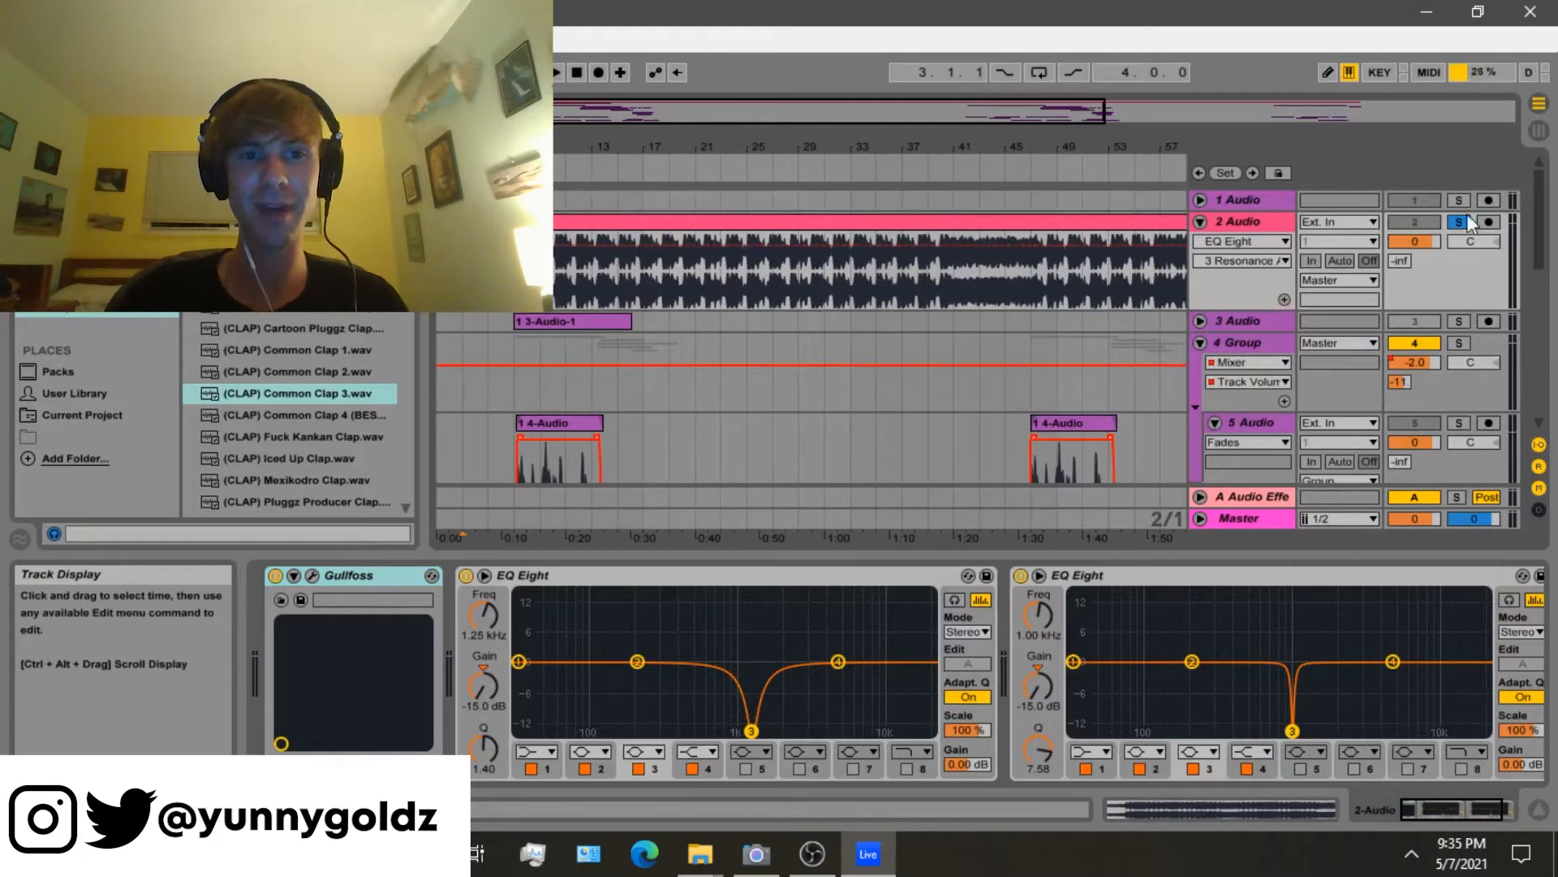
{"action": "left_click", "coordinate": [1279, 219]}
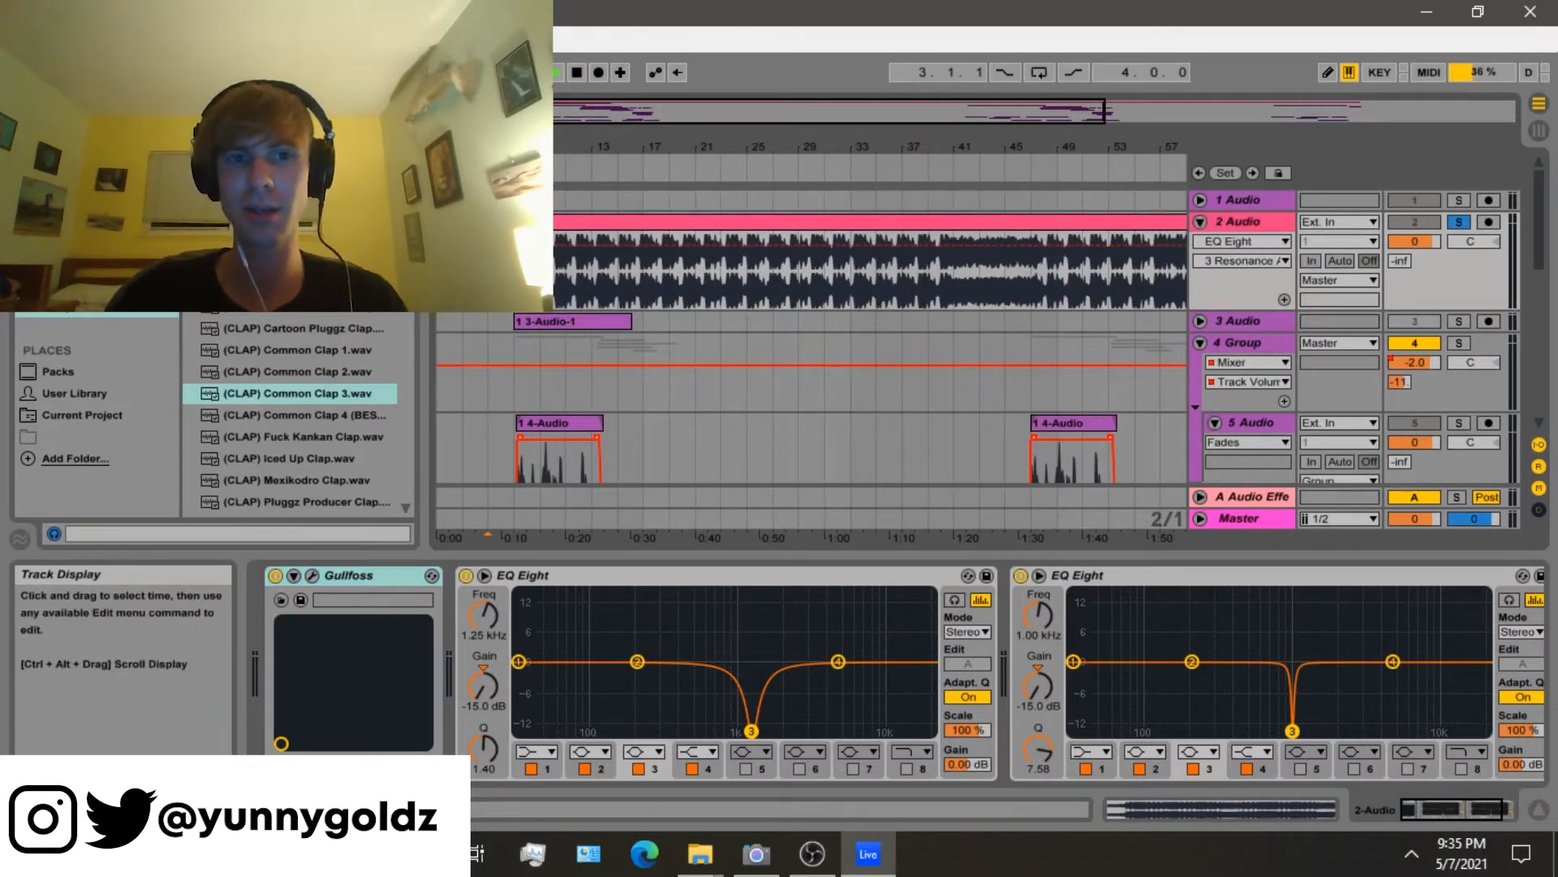
{"action": "key", "text": "space"}
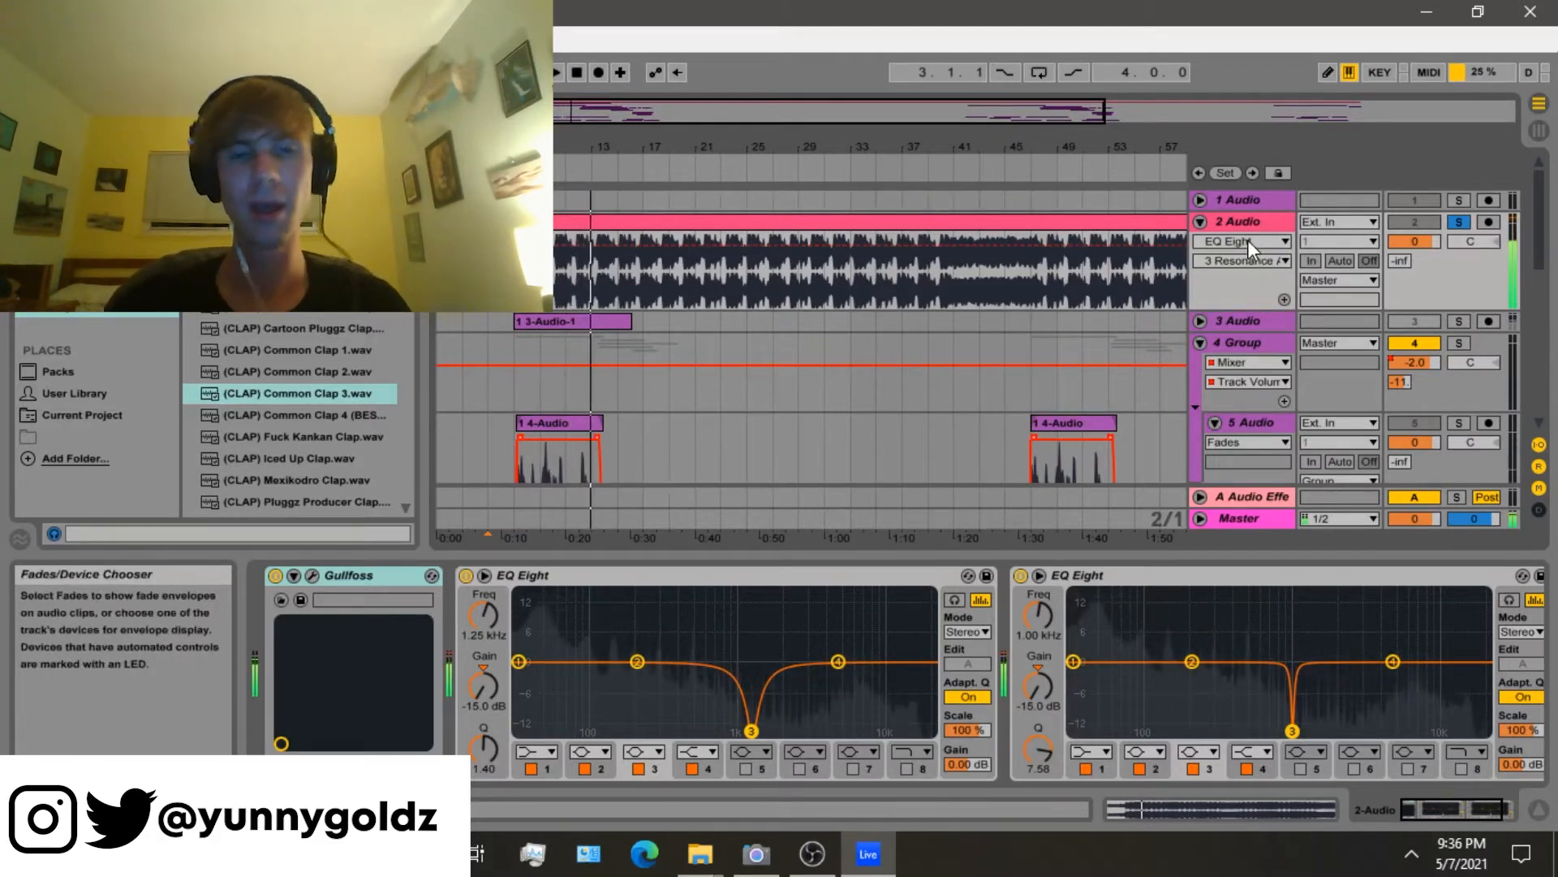
Switch the solo from 2 Audio to 5 Audio and show the vocal track's effect chain.
{"action": "left_click", "coordinate": [1445, 216]}
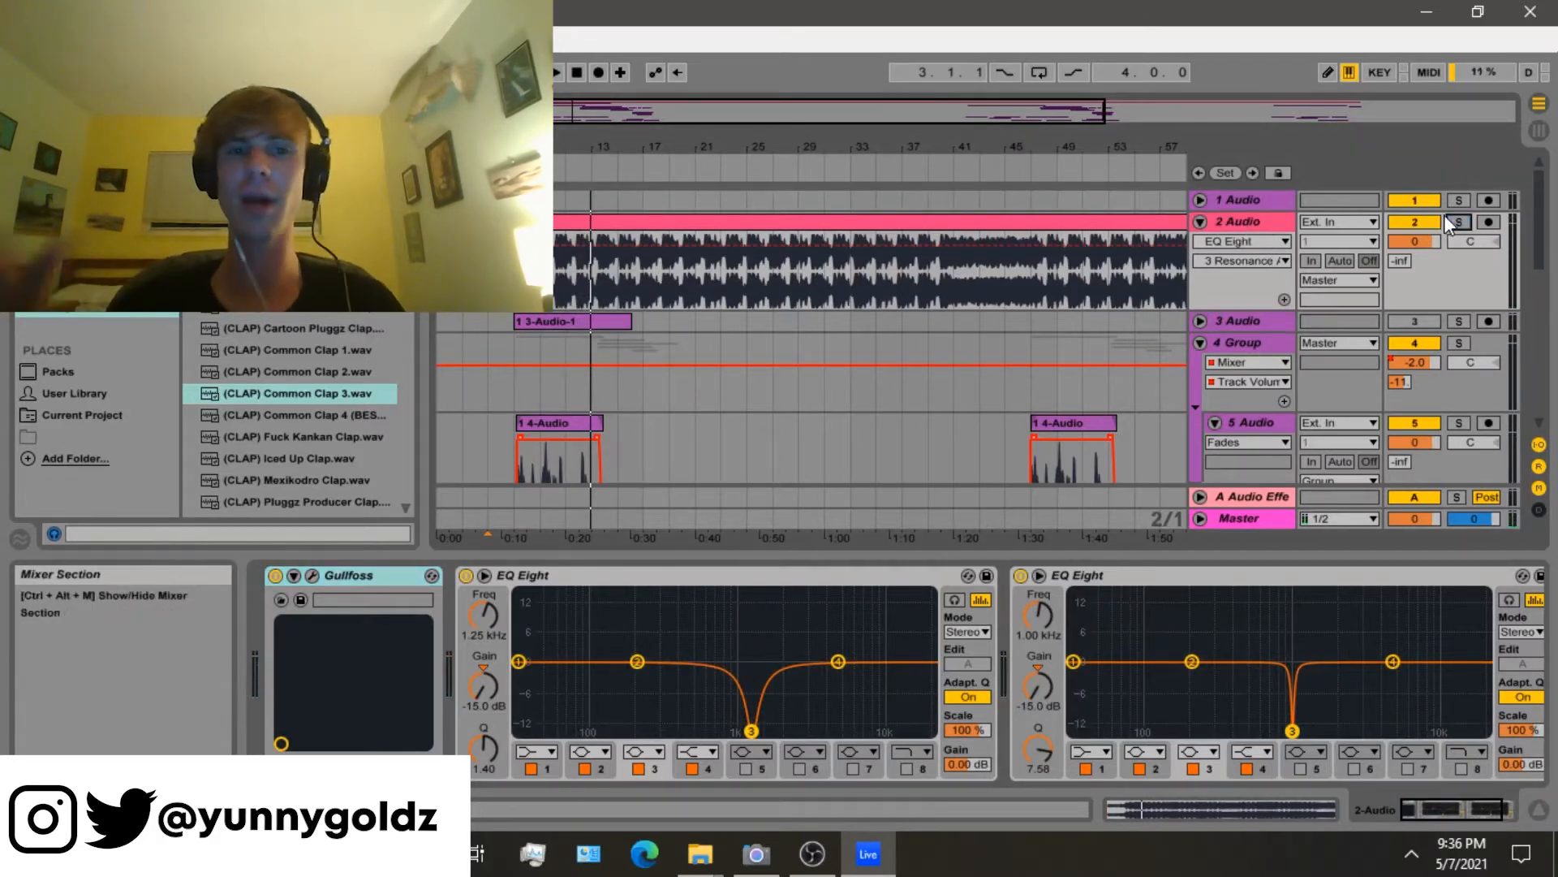
{"action": "left_click", "coordinate": [1457, 422]}
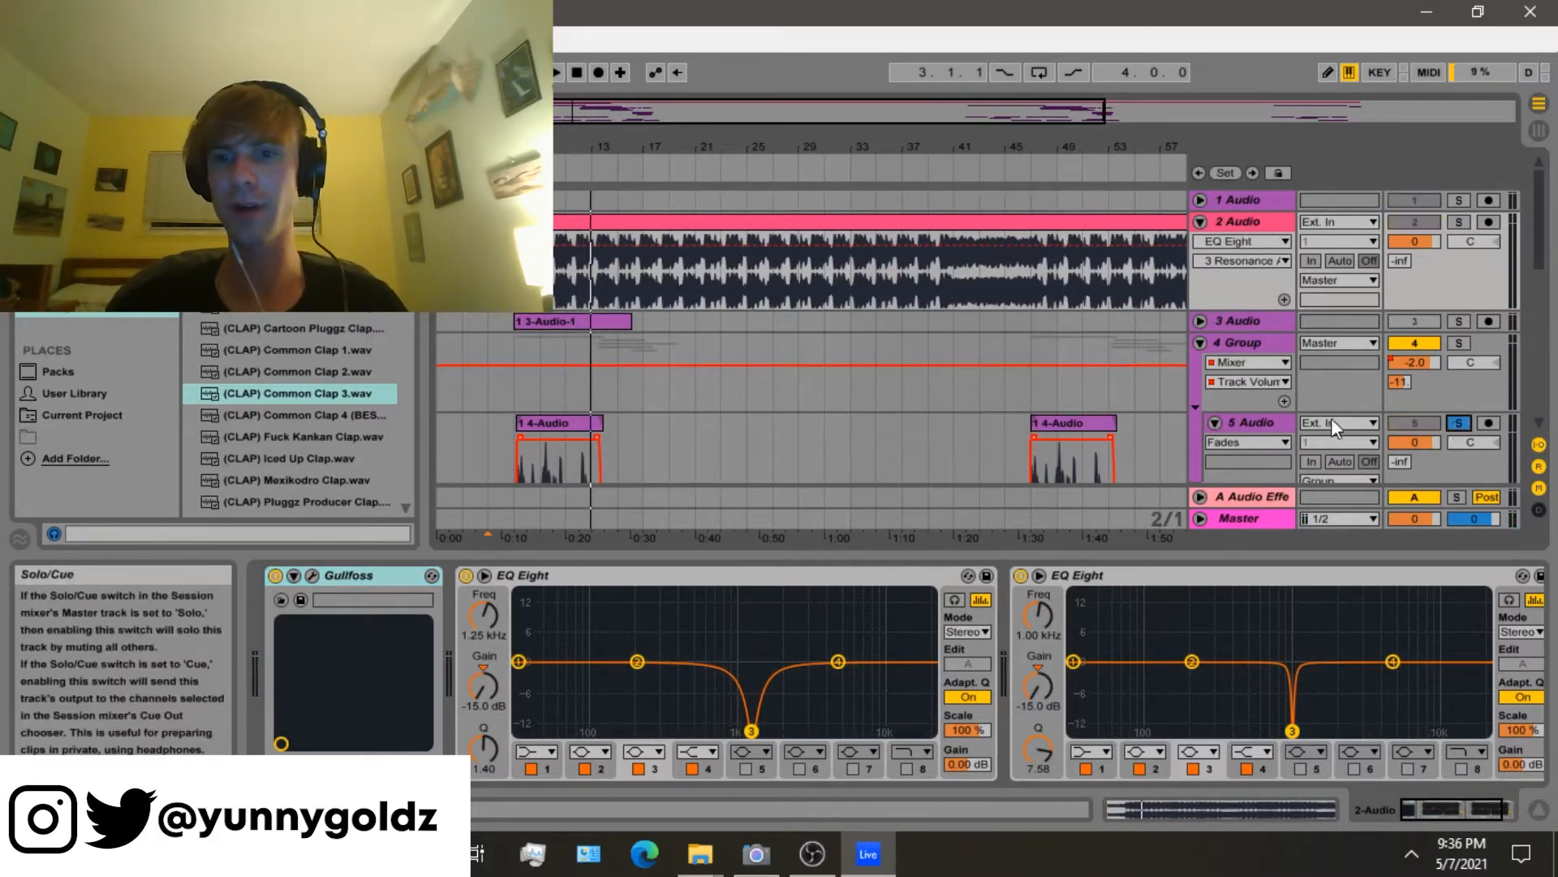
{"action": "left_click", "coordinate": [1294, 419]}
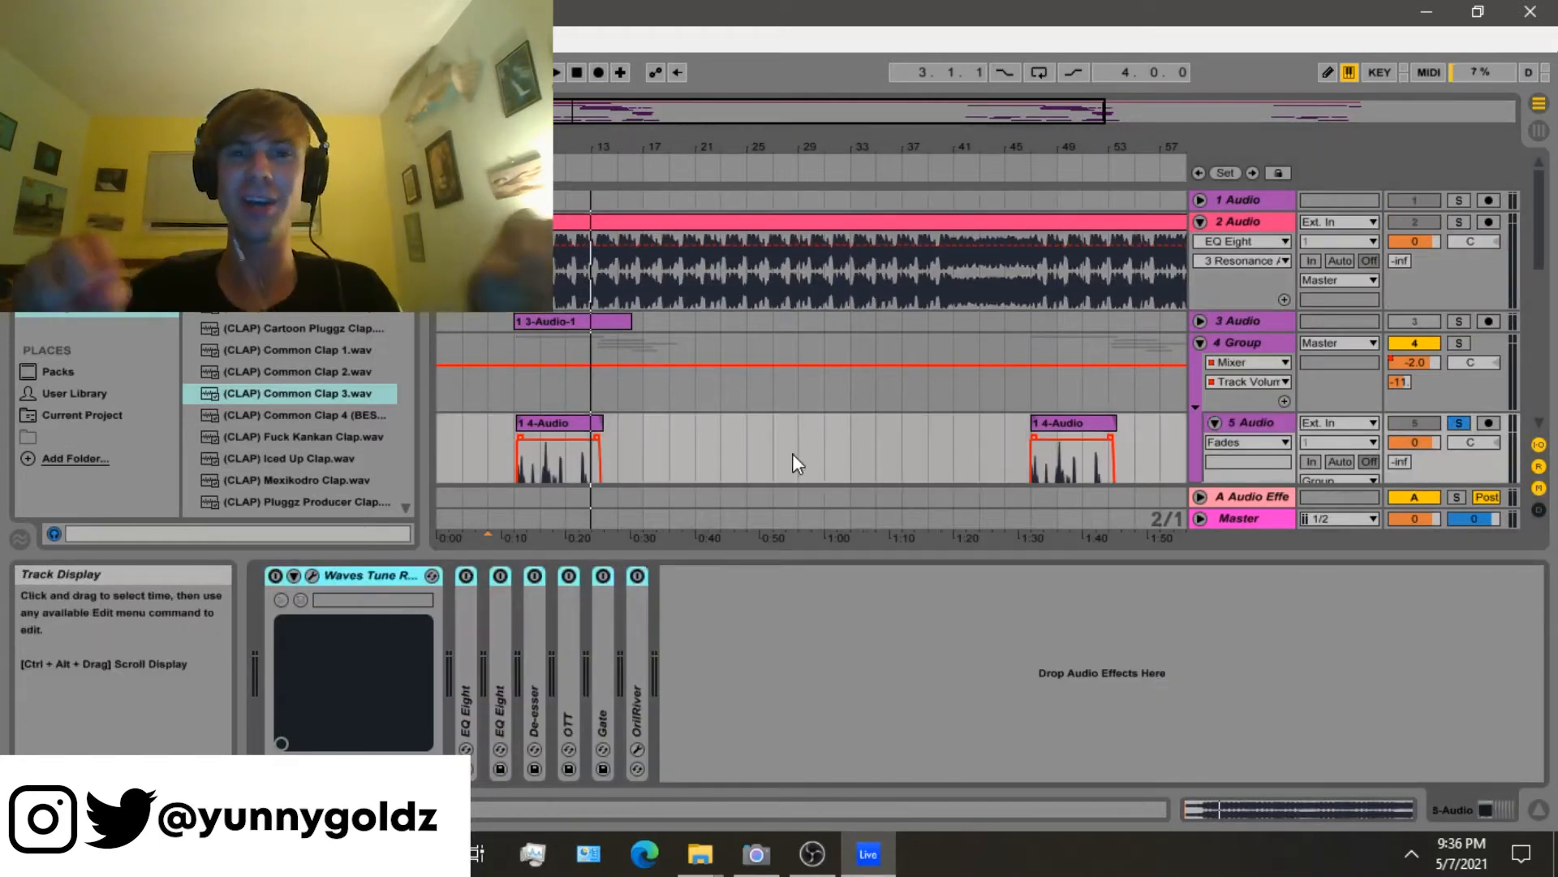
Turn off the 4 Group effects and return track A, and audition the first 4-Audio clip completely dry.
{"action": "left_click", "coordinate": [505, 426]}
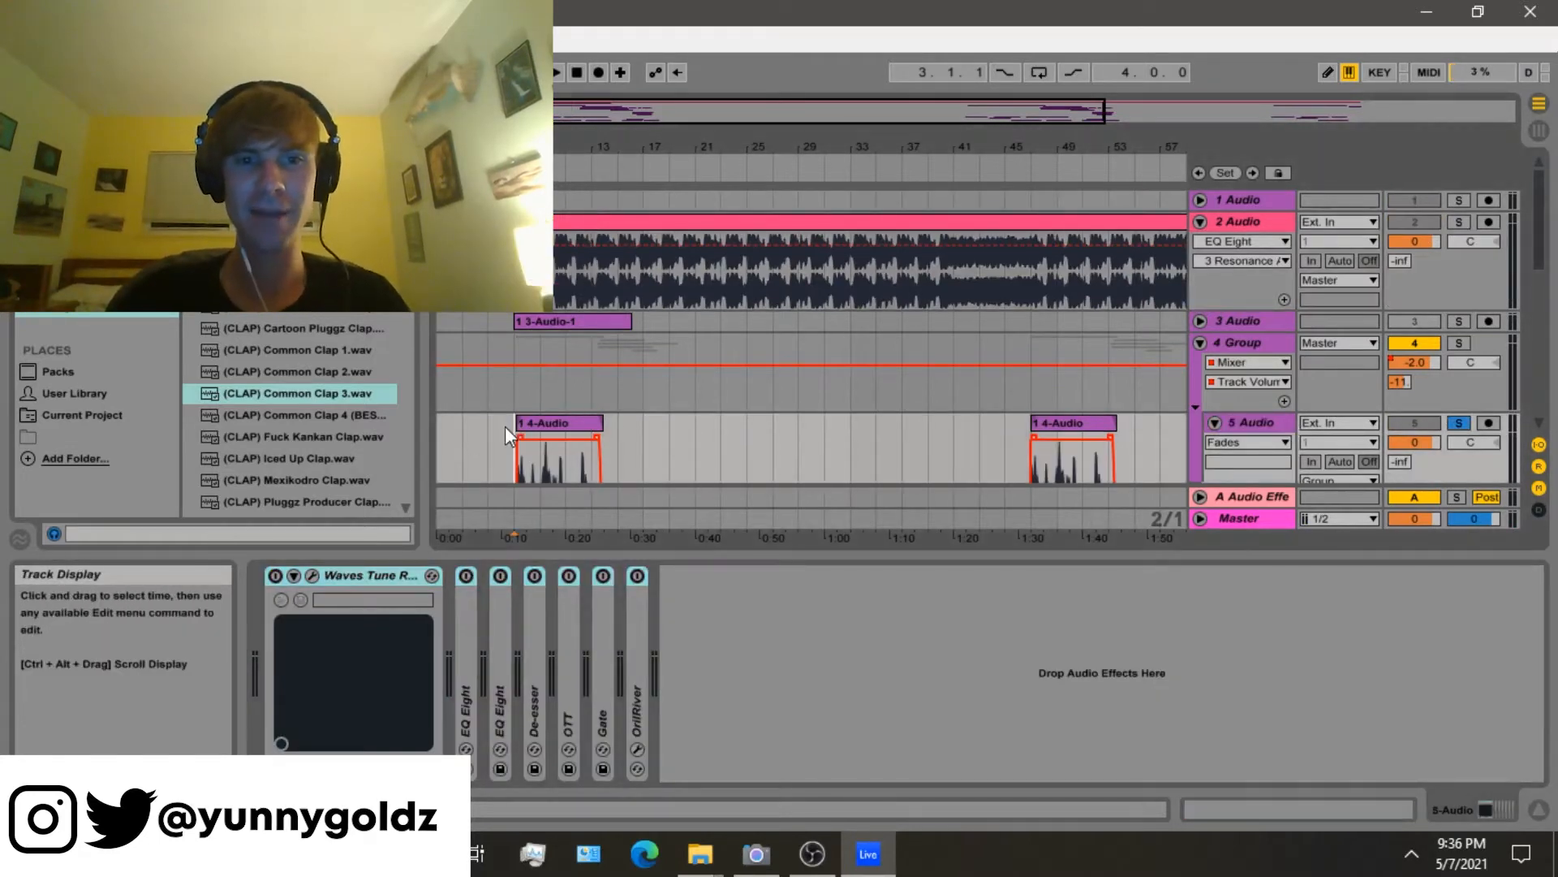
{"action": "key", "text": "z"}
{"action": "double_click", "coordinate": [557, 314]}
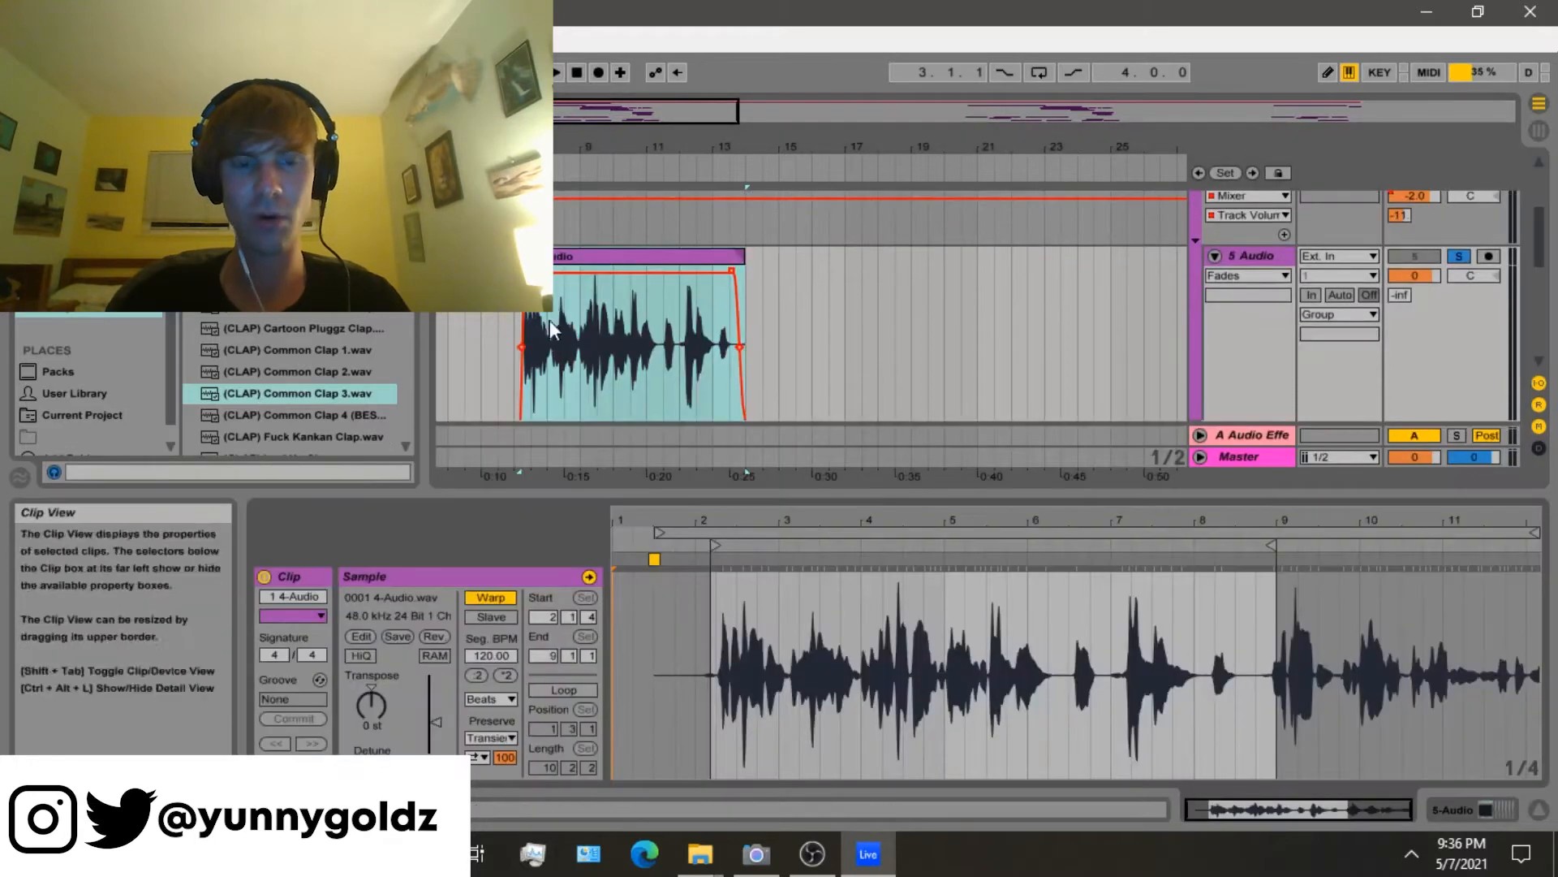
{"action": "double_click", "coordinate": [1288, 263]}
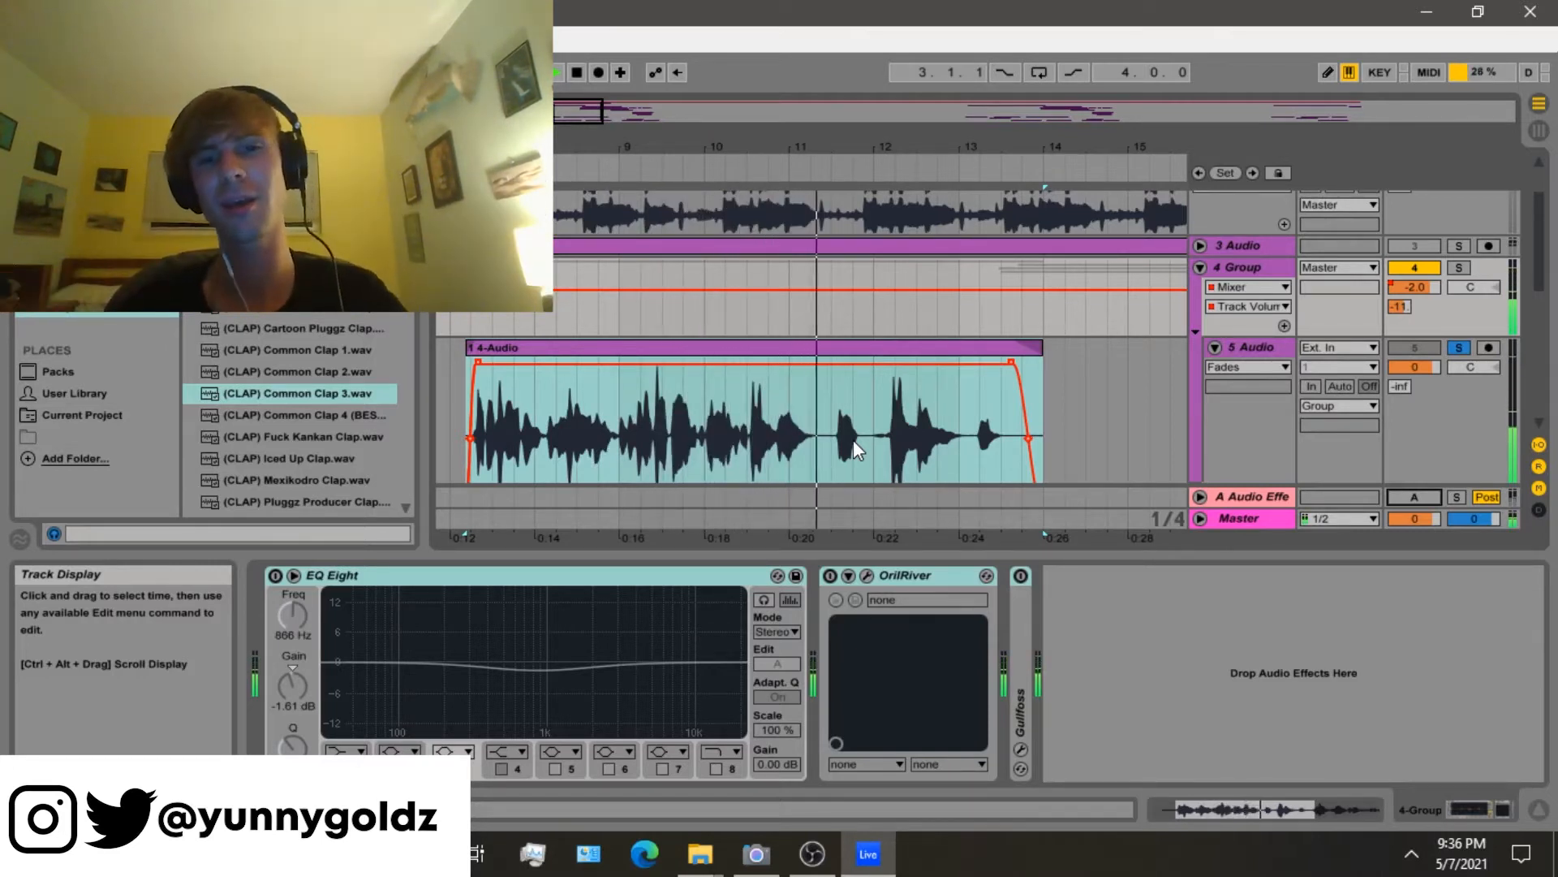
{"action": "key", "text": "space"}
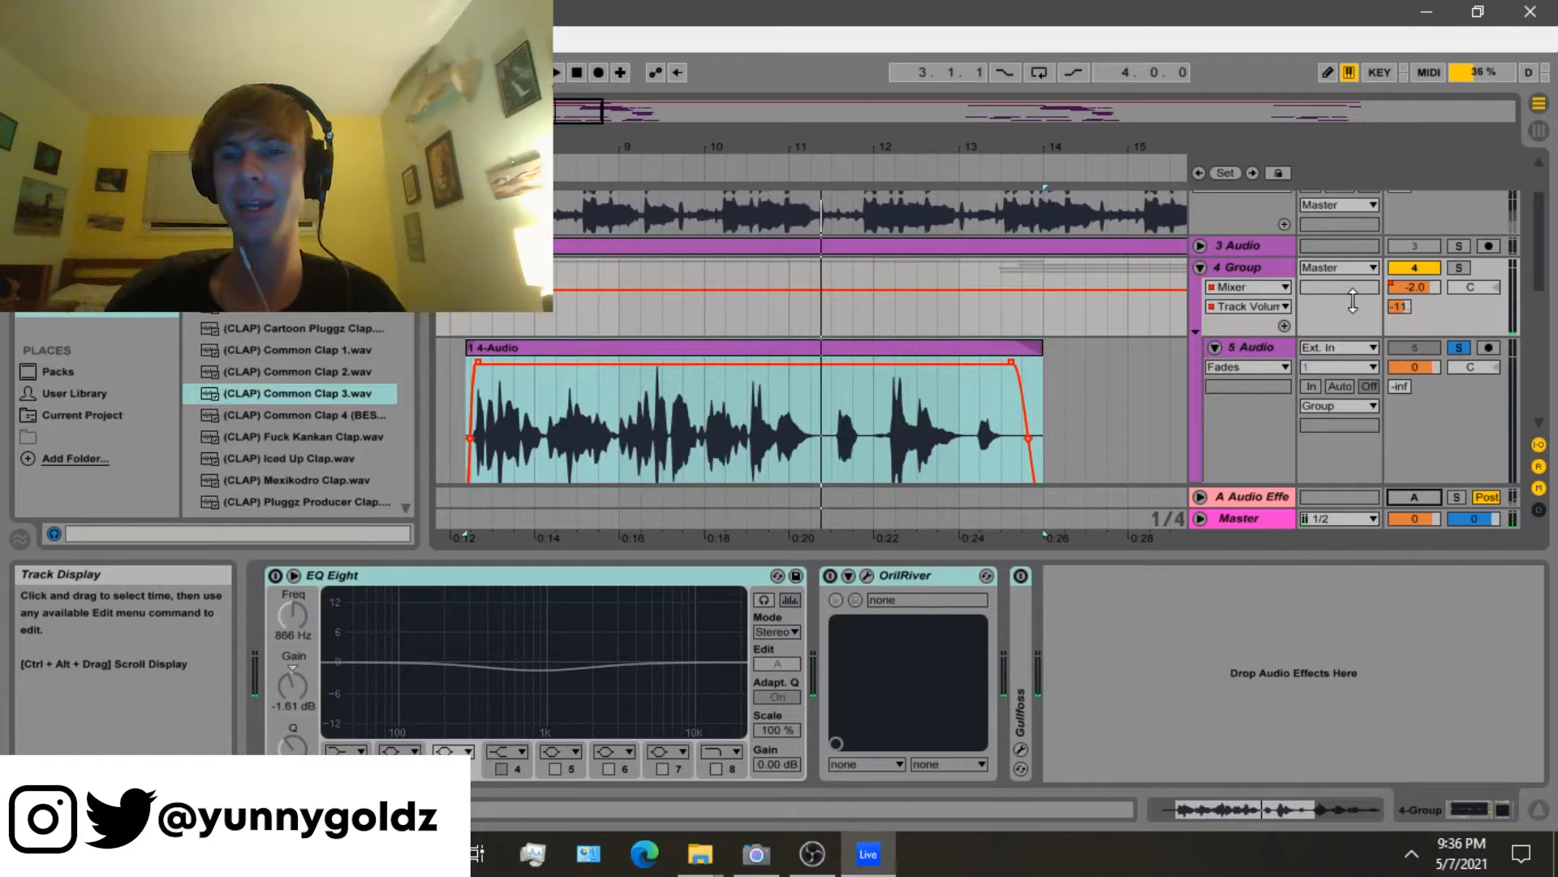
Activate Waves Tune on the 5 Audio track and play the first clip with only the tuning applied.
{"action": "left_click", "coordinate": [1258, 347]}
{"action": "left_click", "coordinate": [273, 575]}
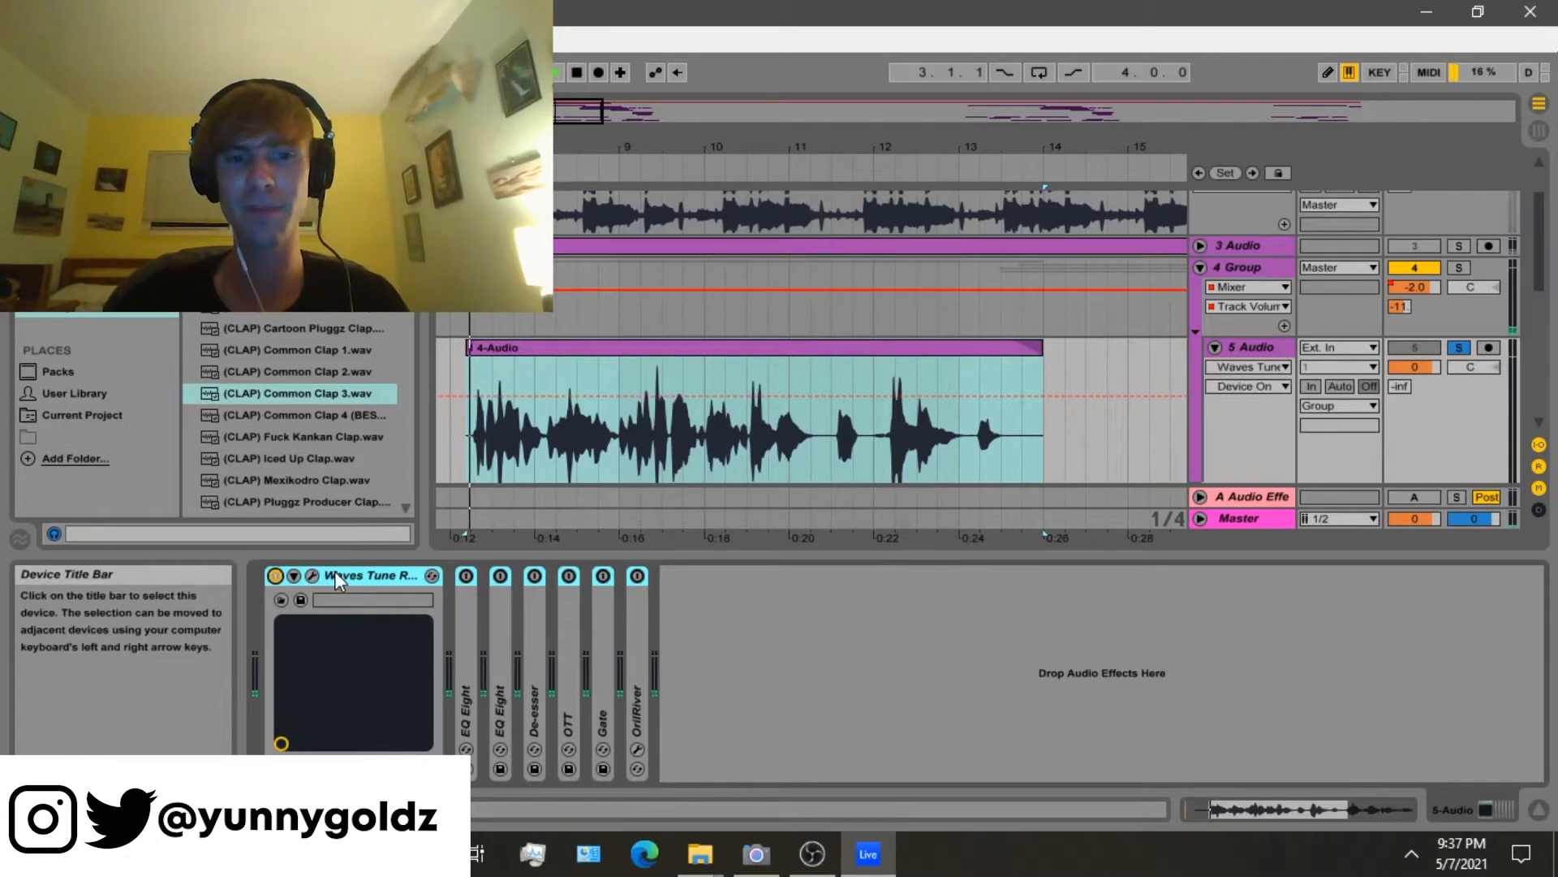
{"action": "key", "text": "space"}
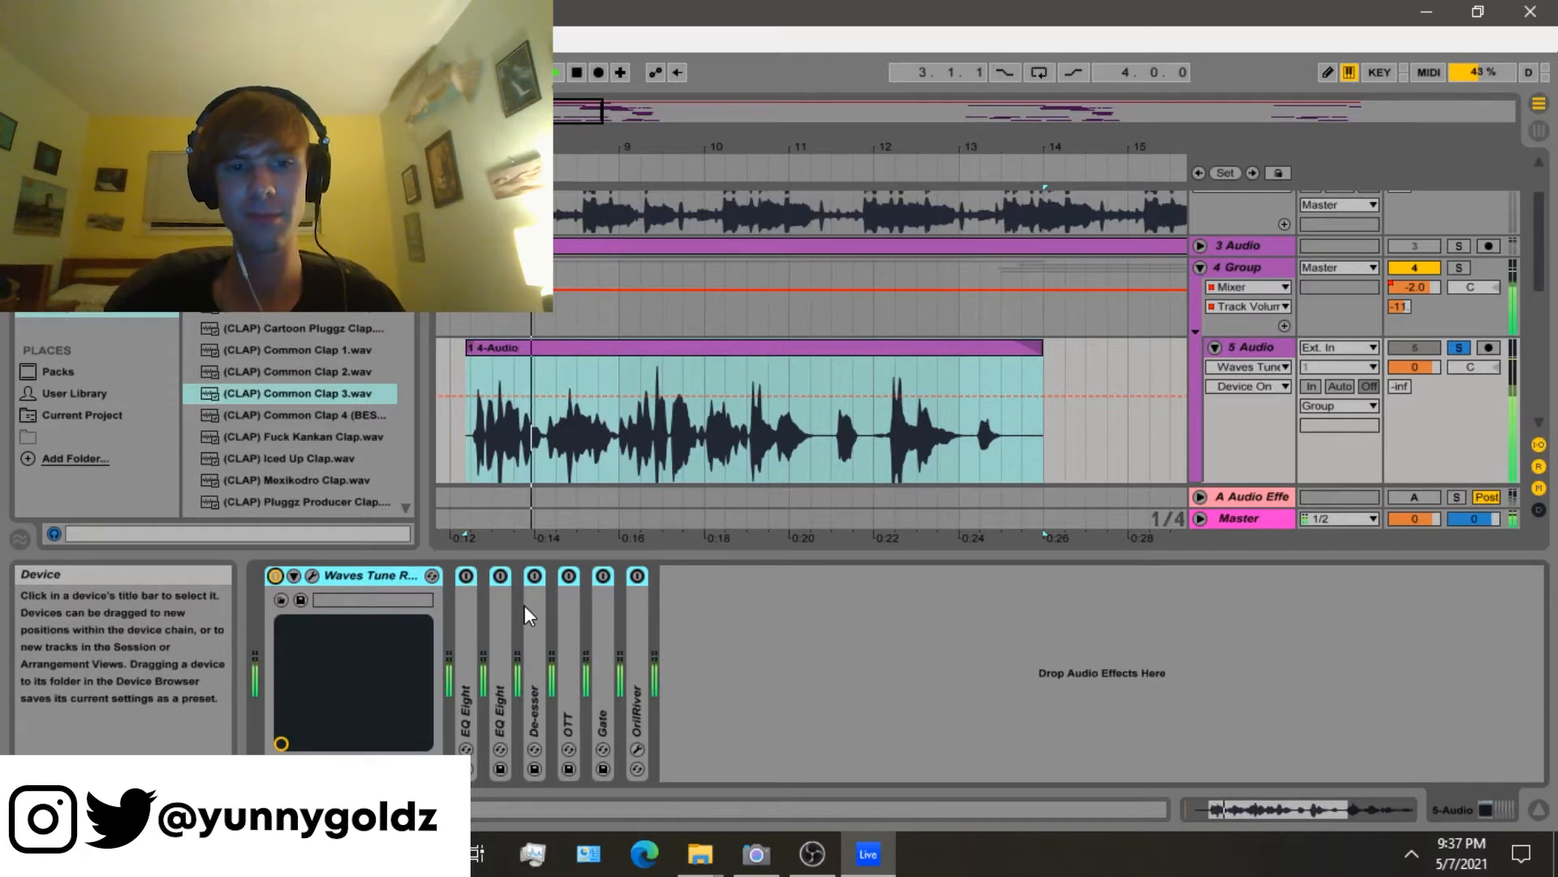
Activate and expand both EQ Eight devices in the 5 Audio effect chain.
{"action": "double_click", "coordinate": [470, 621]}
{"action": "left_click", "coordinate": [466, 576]}
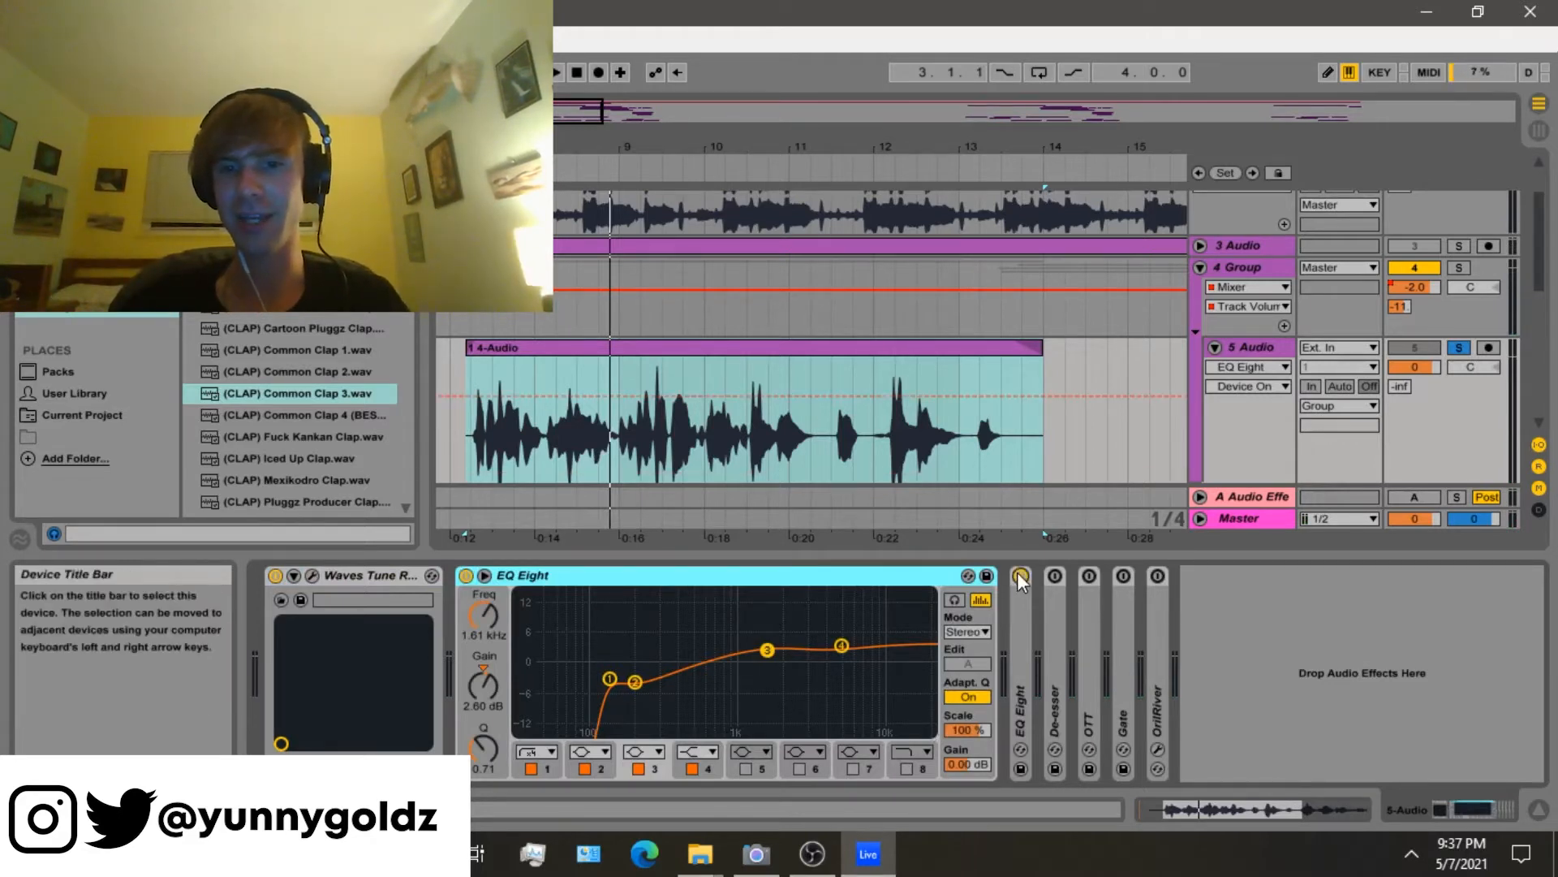
{"action": "double_click", "coordinate": [1016, 685]}
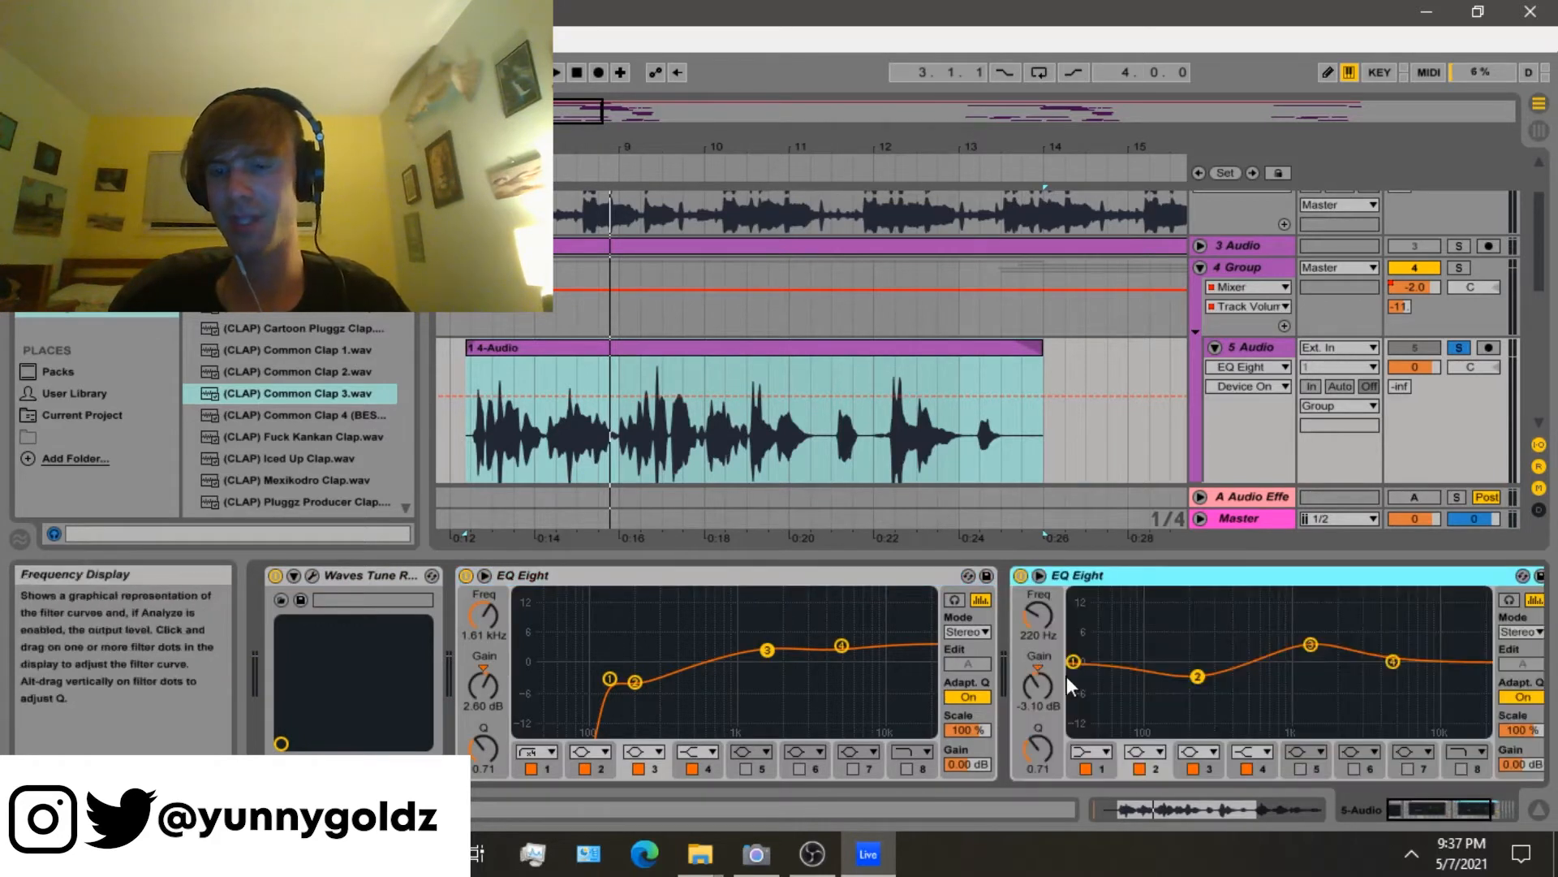
Select all devices on 5 Audio and collapse them to their title bars.
{"action": "left_click", "coordinate": [741, 585]}
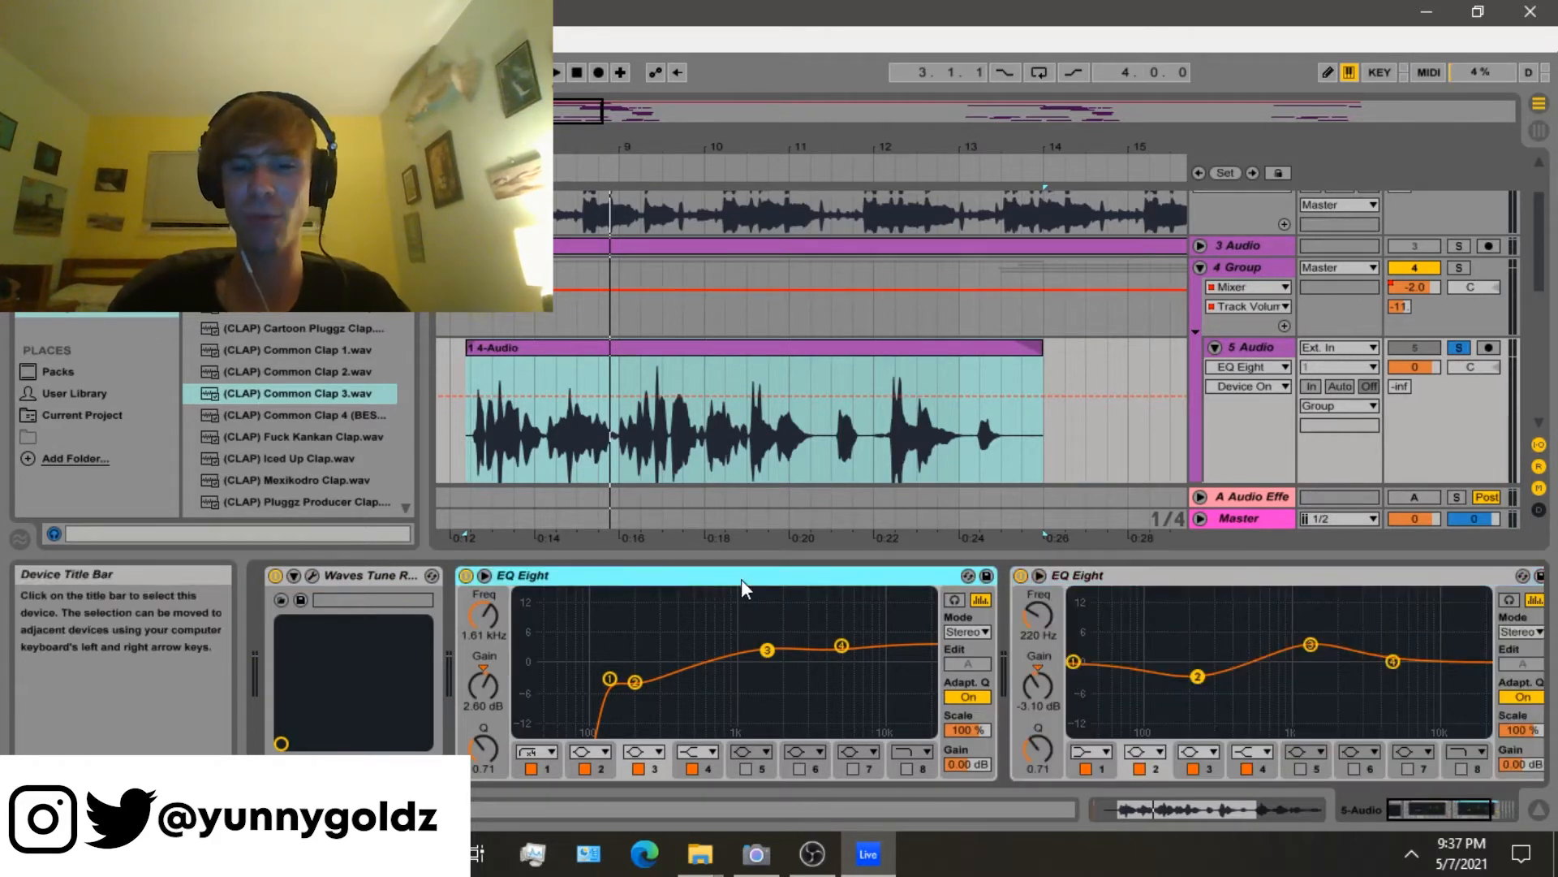
{"action": "key", "text": "ctrl+a"}
{"action": "double_click", "coordinate": [741, 585]}
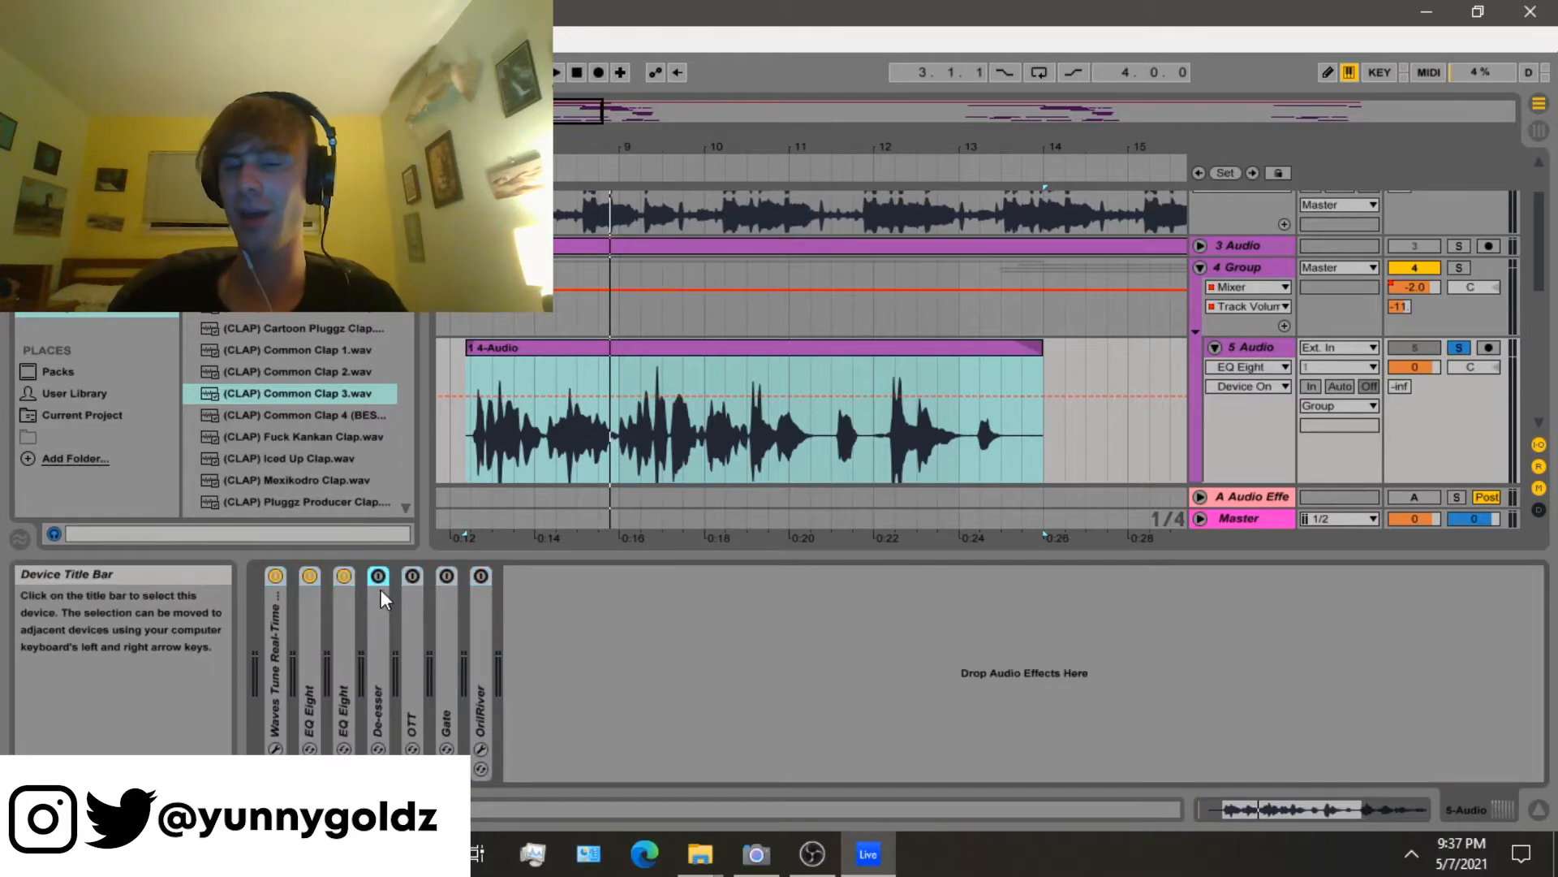
Fold and reopen 4 Group, and set the playback start at the beginning of 5 Audio's first clip.
{"action": "left_click", "coordinate": [1256, 269]}
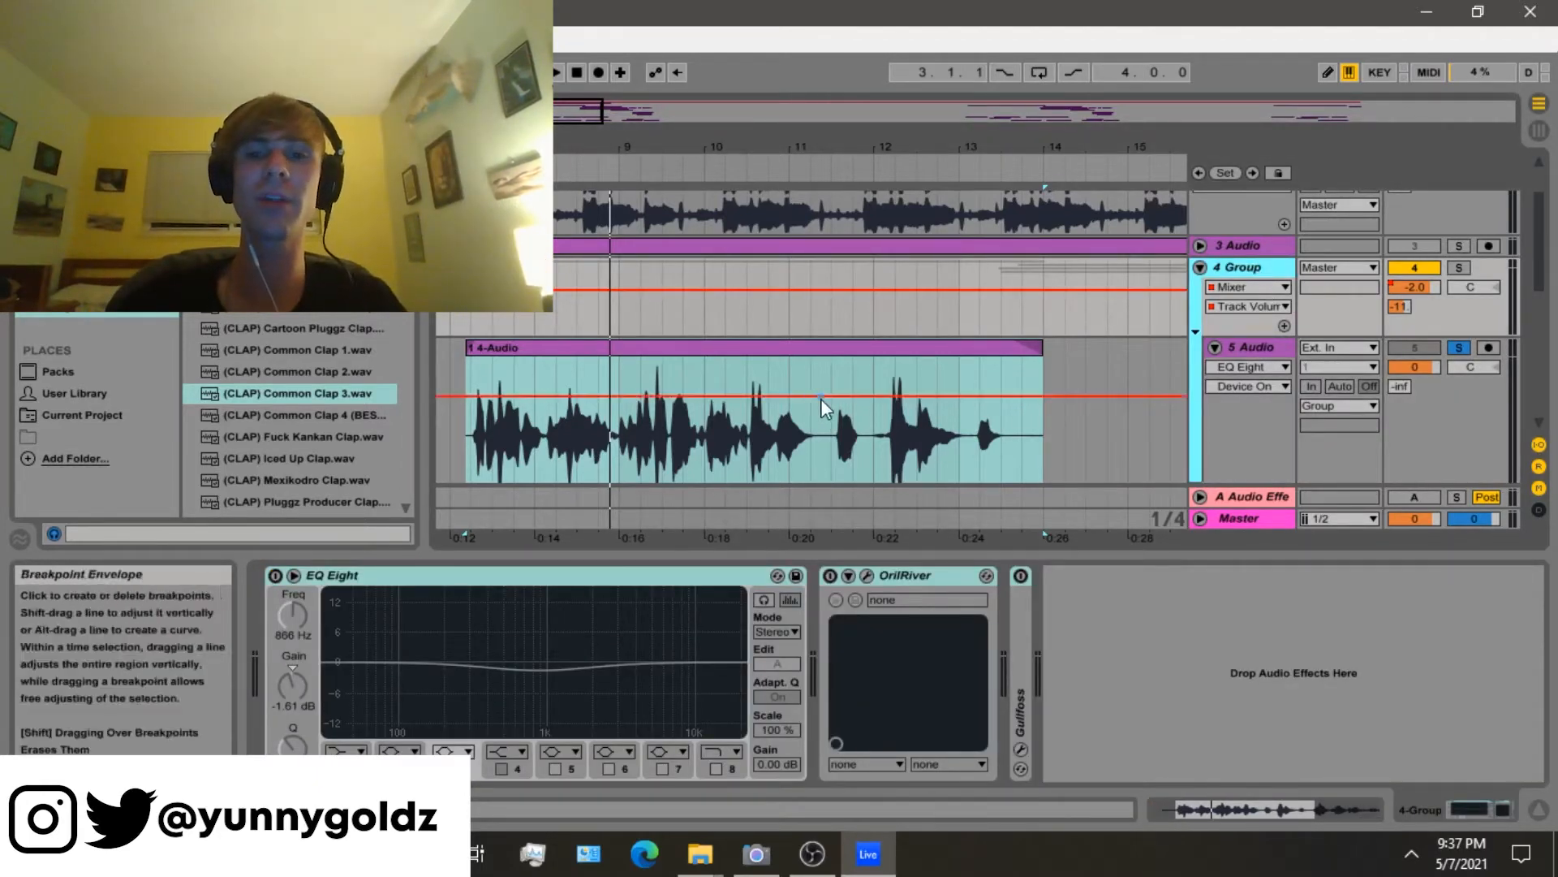
{"action": "scroll", "coordinate": [1021, 470], "scroll_direction": "down", "scroll_amount": 2}
{"action": "key", "text": "Left"}
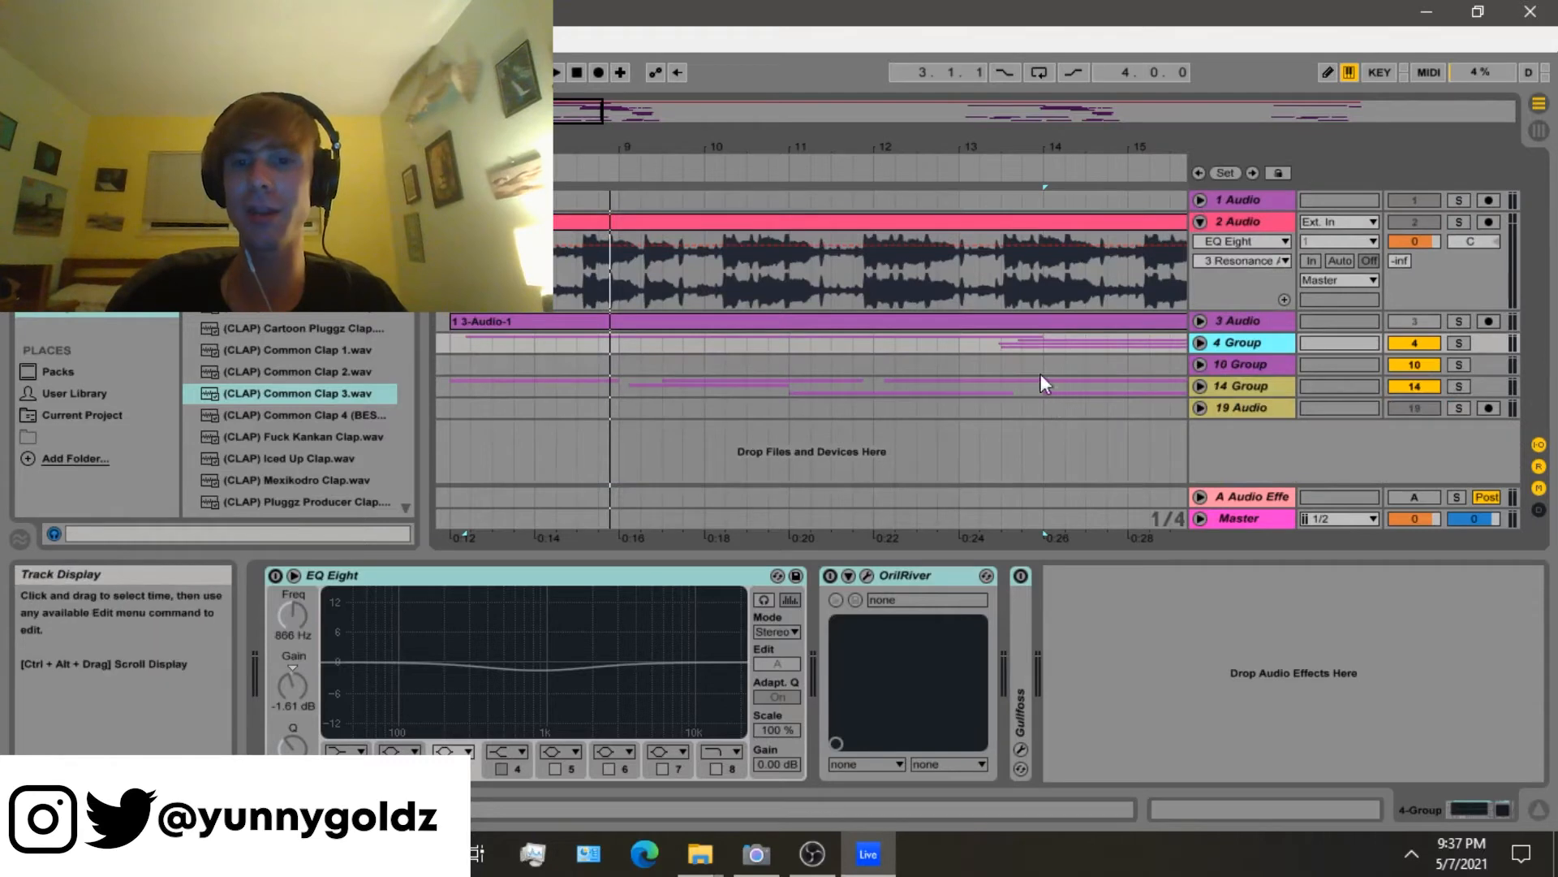
{"action": "left_click", "coordinate": [1206, 348]}
{"action": "left_click", "coordinate": [470, 367]}
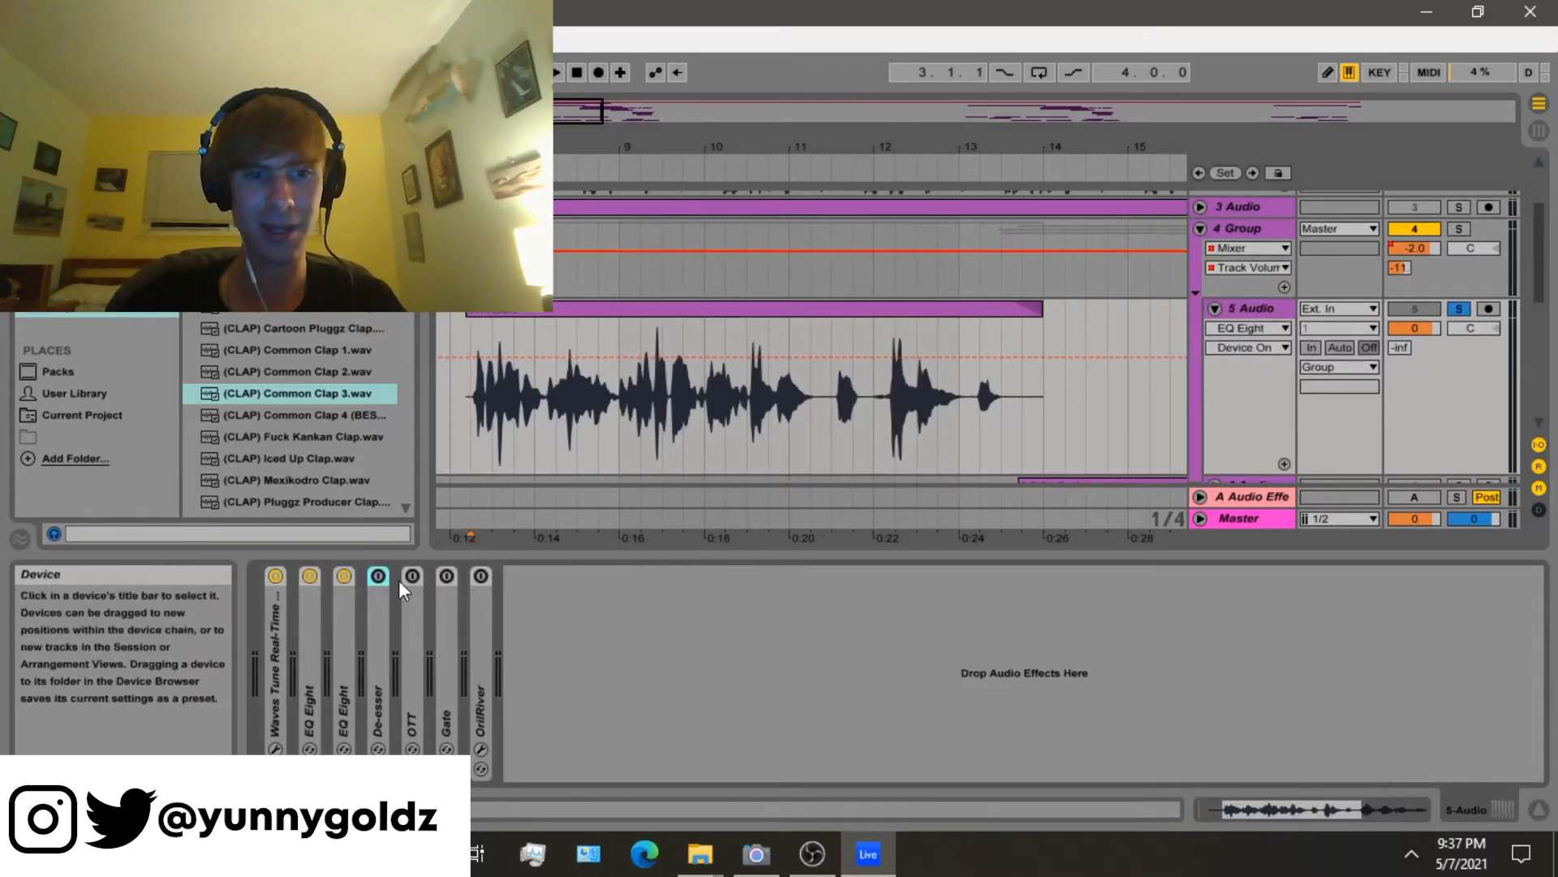
Activate the De-esser on 5 Audio, and expand and activate the OTT compressor.
{"action": "left_click", "coordinate": [378, 575]}
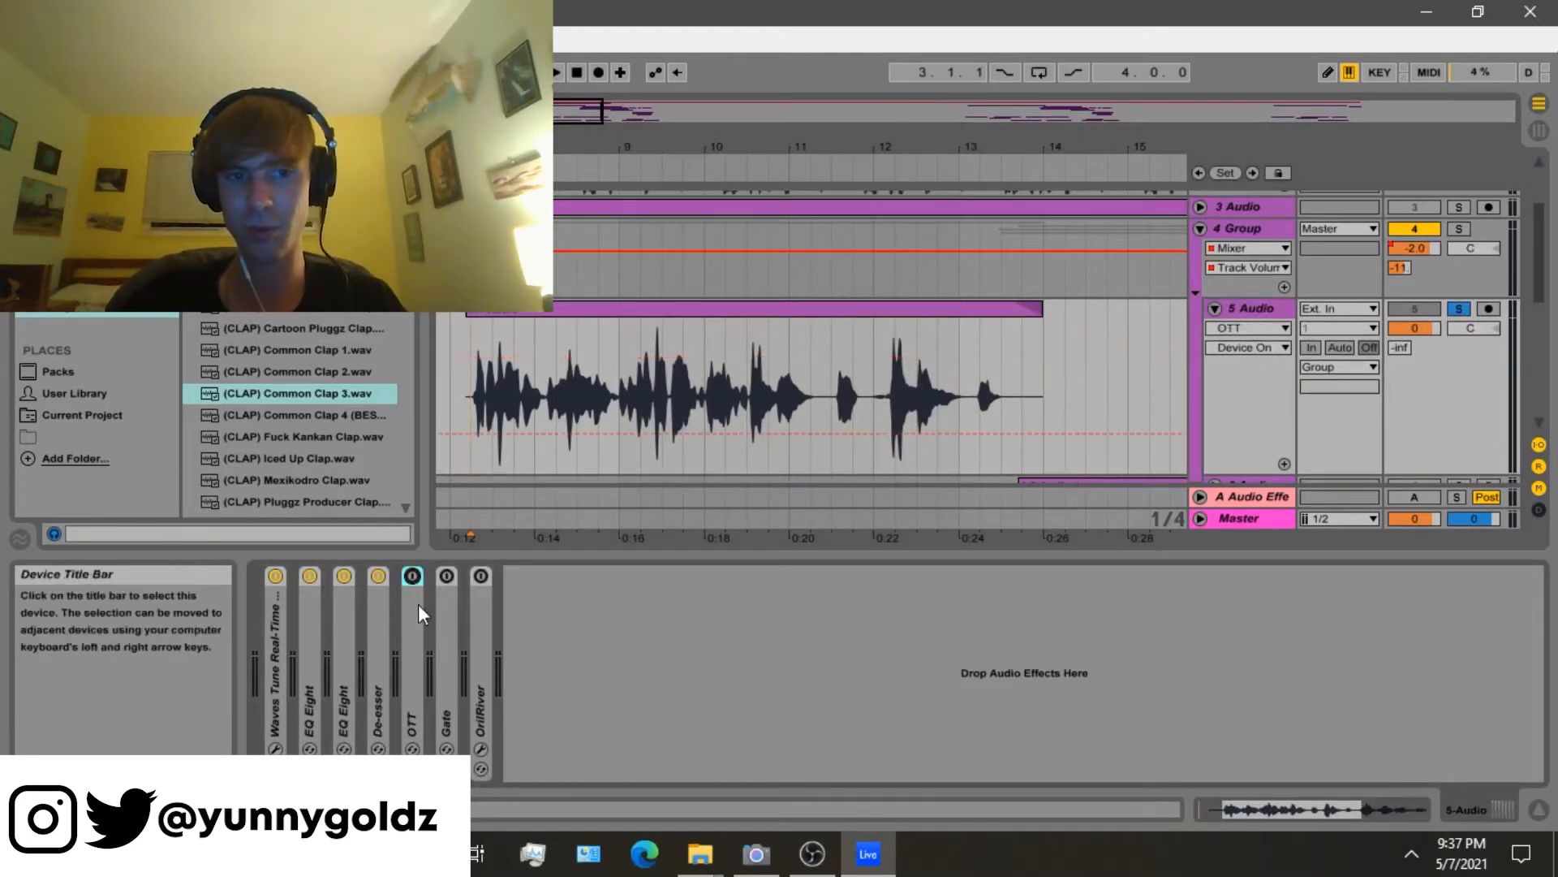
{"action": "double_click", "coordinate": [414, 609]}
{"action": "left_click", "coordinate": [412, 575]}
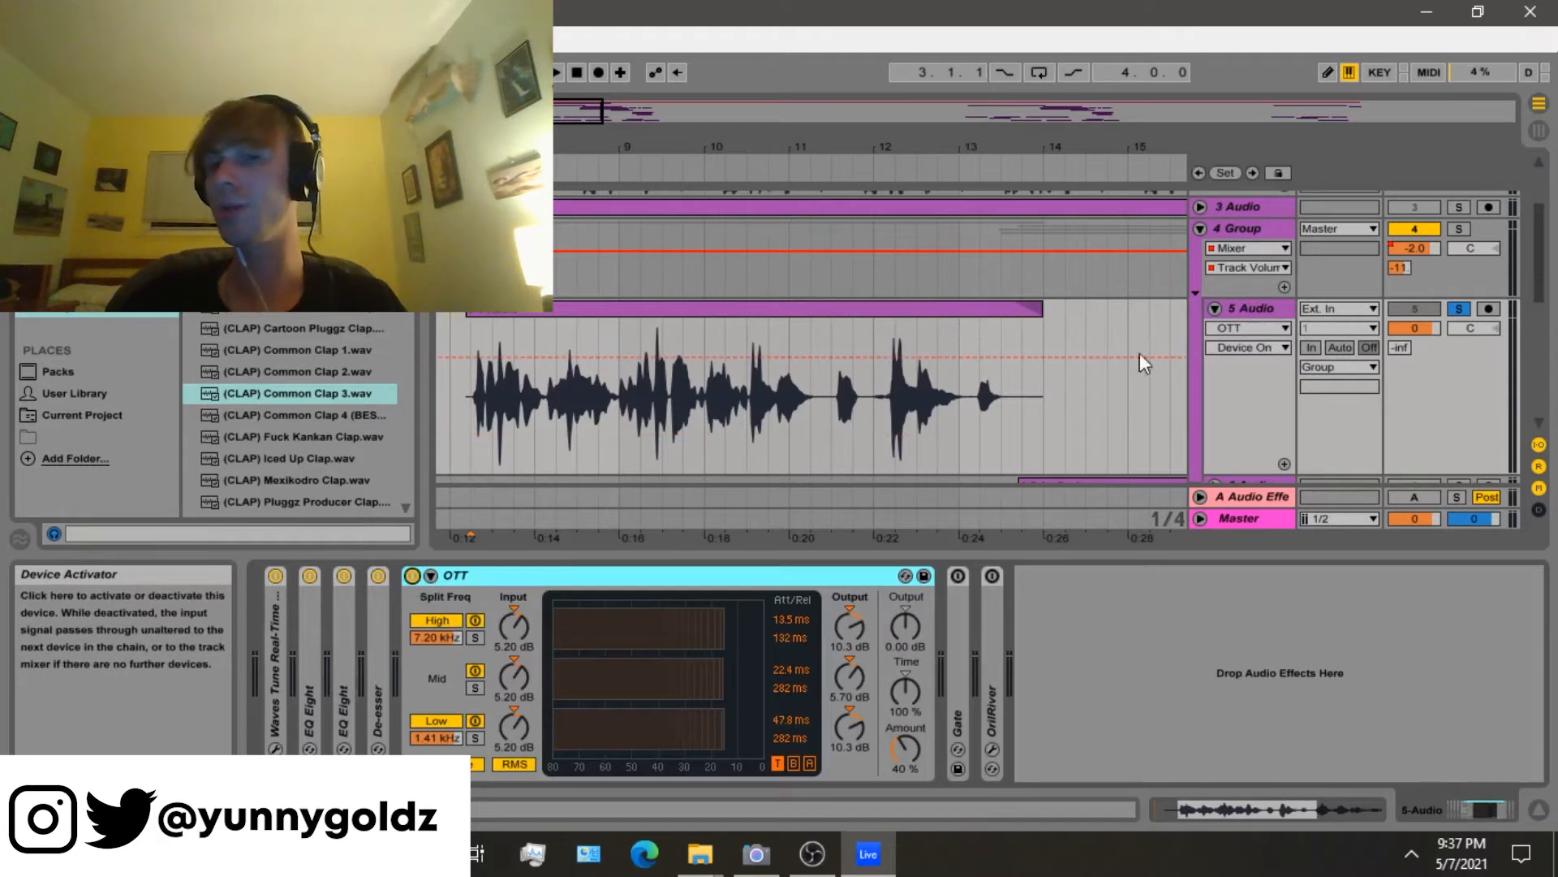
{"action": "left_click", "coordinate": [1264, 312]}
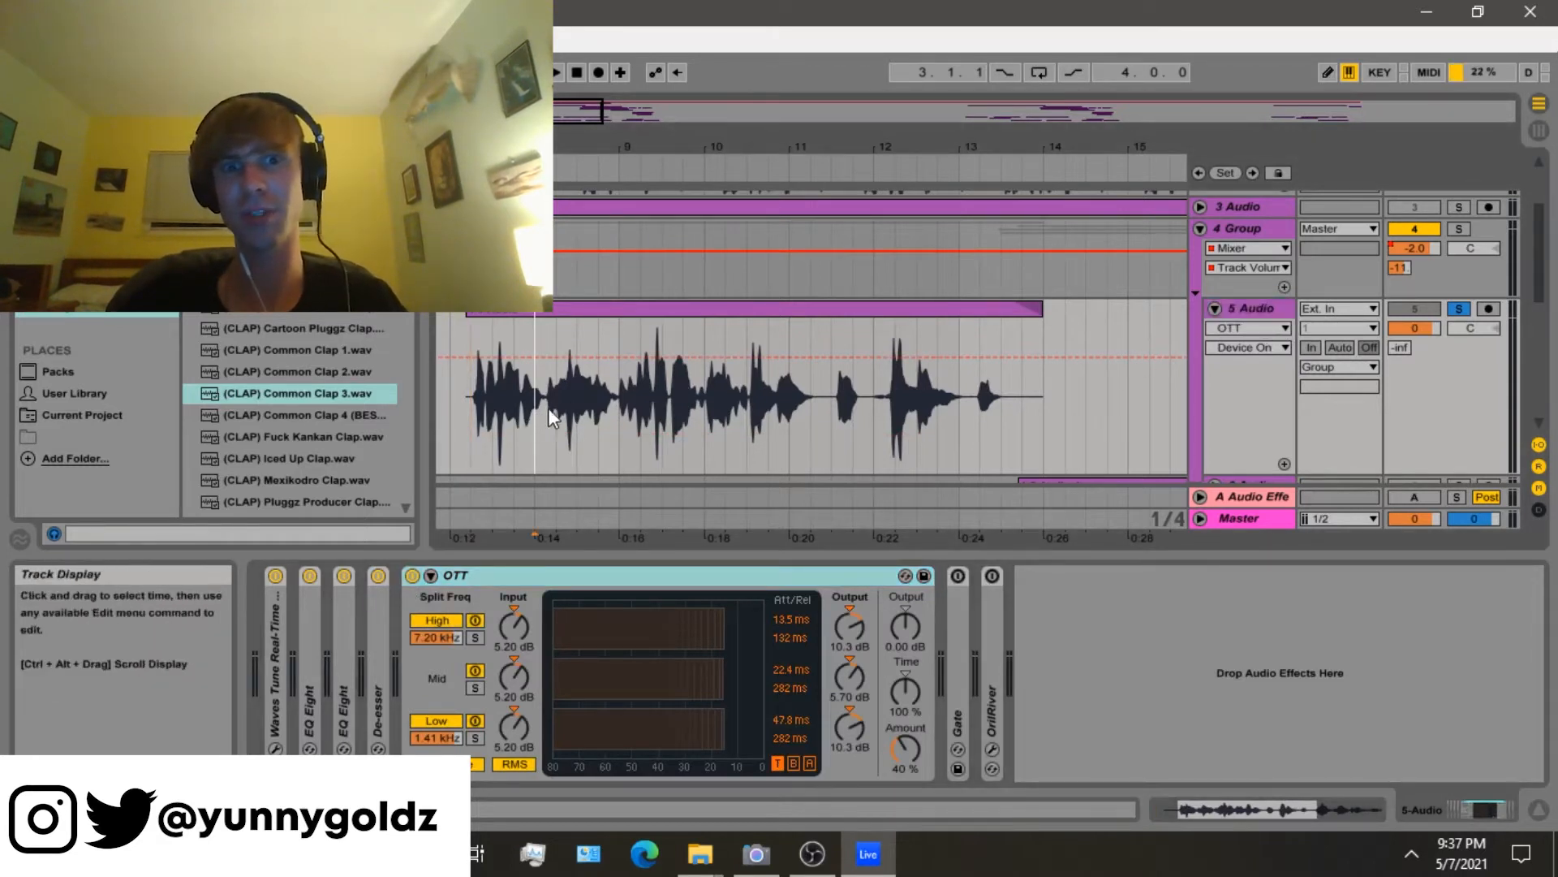
Expand and activate the Gate on 5 Audio, and activate the OrilRiver reverb.
{"action": "double_click", "coordinate": [957, 586]}
{"action": "left_click", "coordinate": [957, 575]}
{"action": "left_click", "coordinate": [1273, 576]}
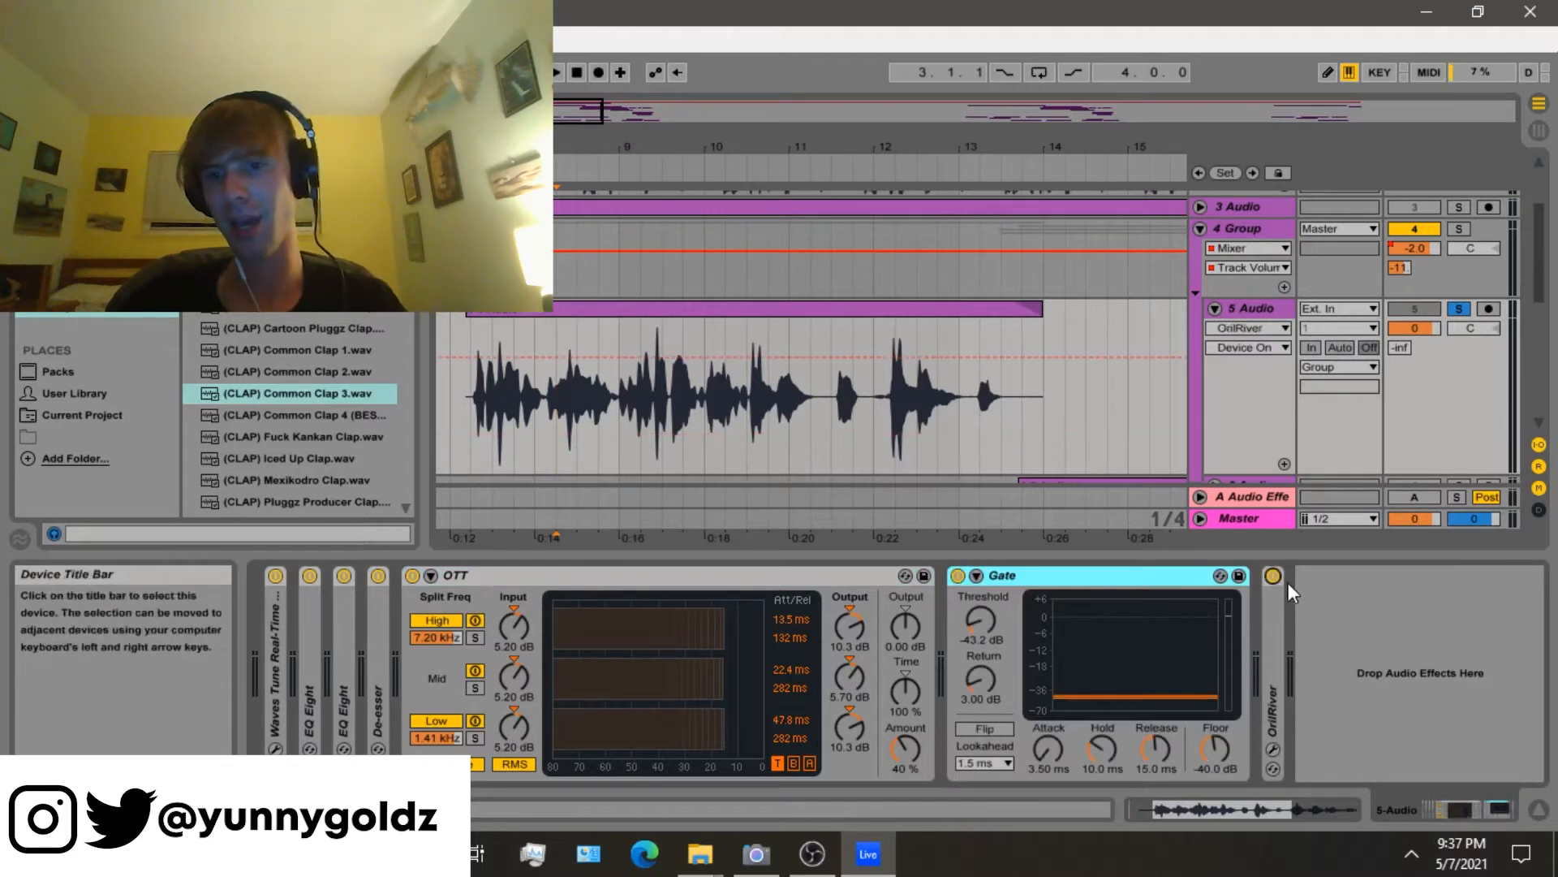
Play the first vocal clip from just before 0:15 with the full 5 Audio effect chain active.
{"action": "left_click", "coordinate": [578, 425]}
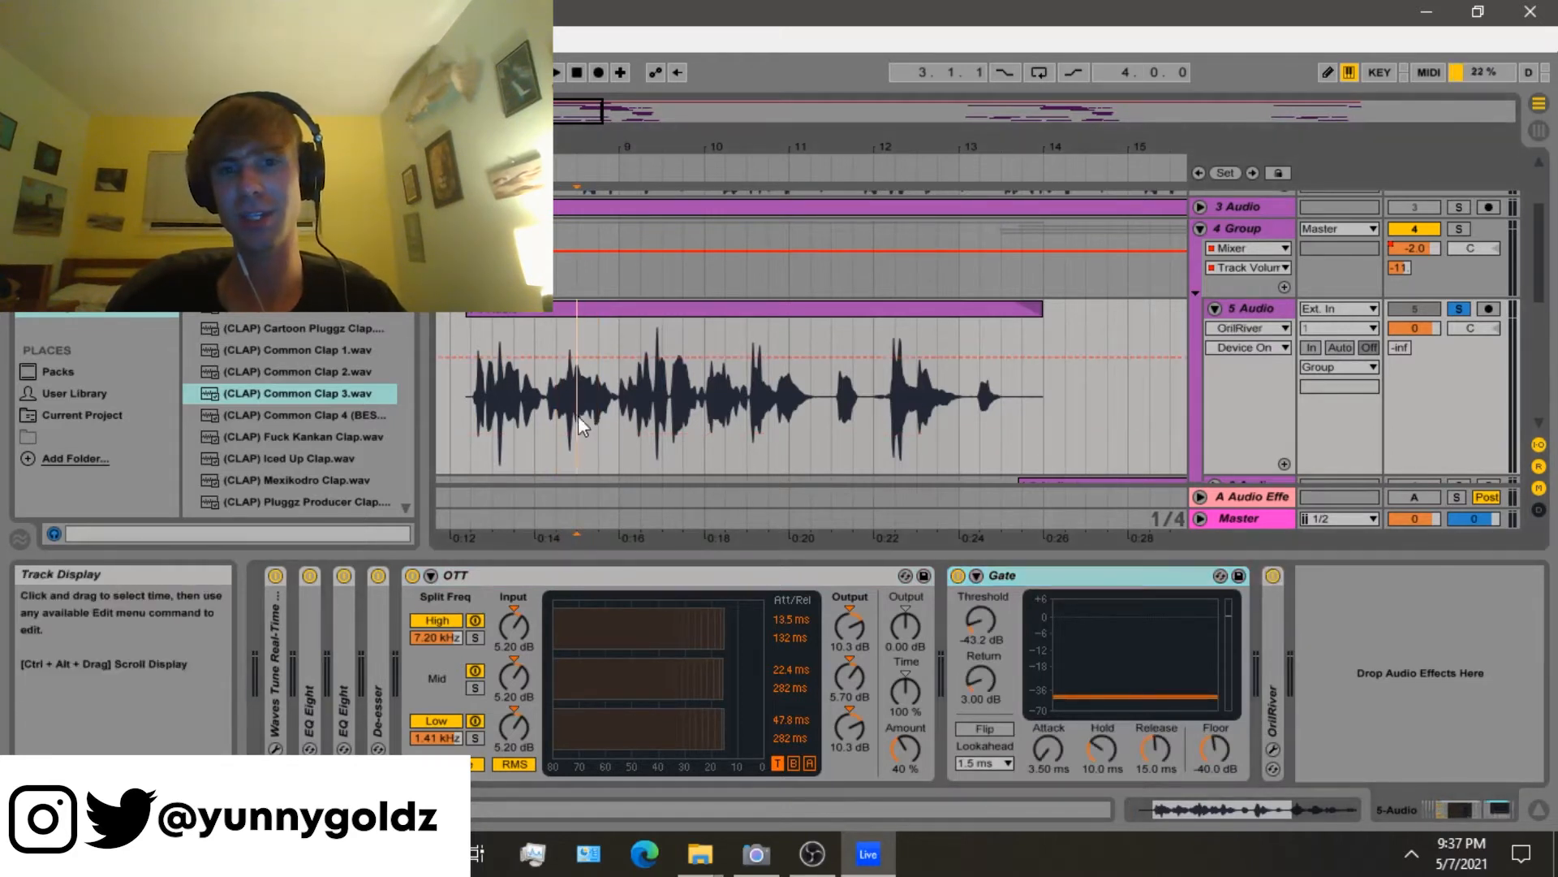
{"action": "key", "text": "space"}
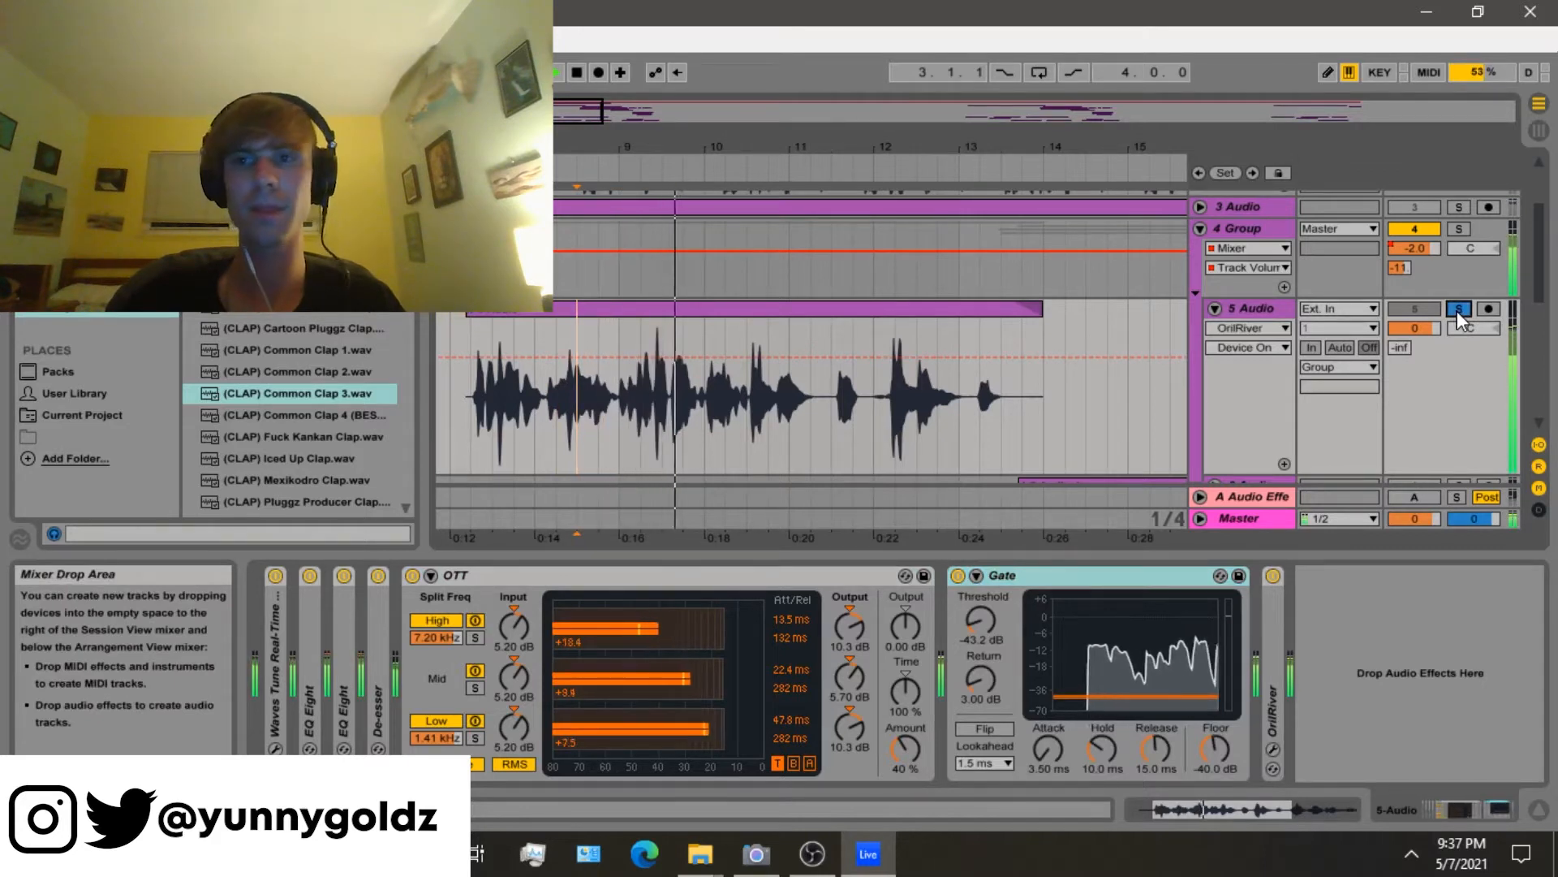
{"action": "scroll", "coordinate": [1073, 365], "scroll_direction": "down", "scroll_amount": 1}
{"action": "scroll", "coordinate": [1074, 365], "scroll_direction": "up", "scroll_amount": 3}
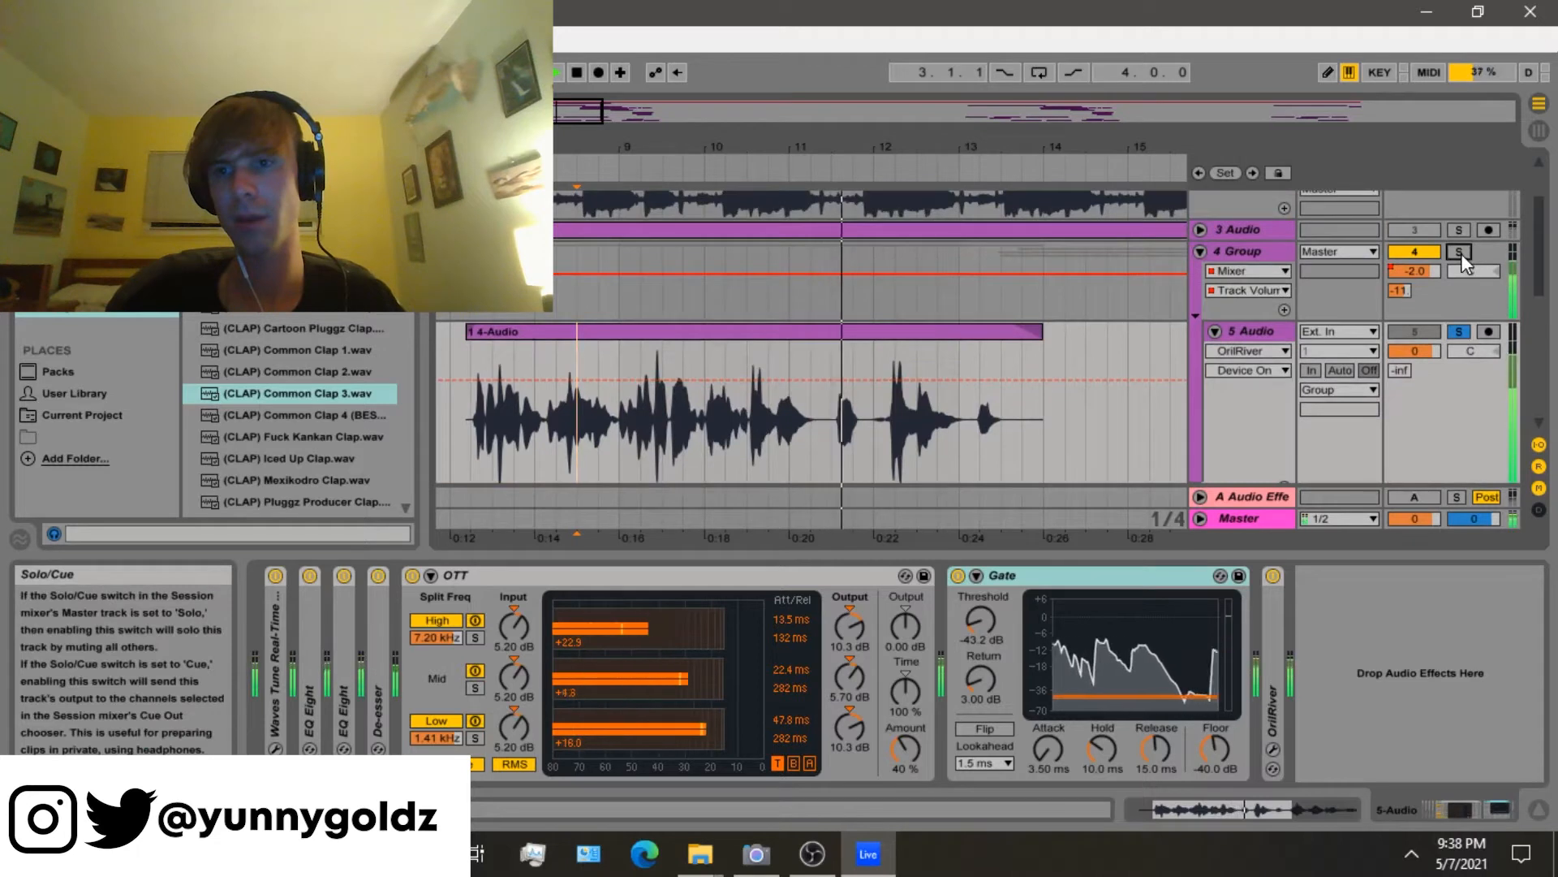
Switch the solo from 5 Audio to the whole 4 Group while playback continues.
{"action": "left_click", "coordinate": [1461, 253]}
{"action": "scroll", "coordinate": [1461, 292], "scroll_direction": "down", "scroll_amount": 1}
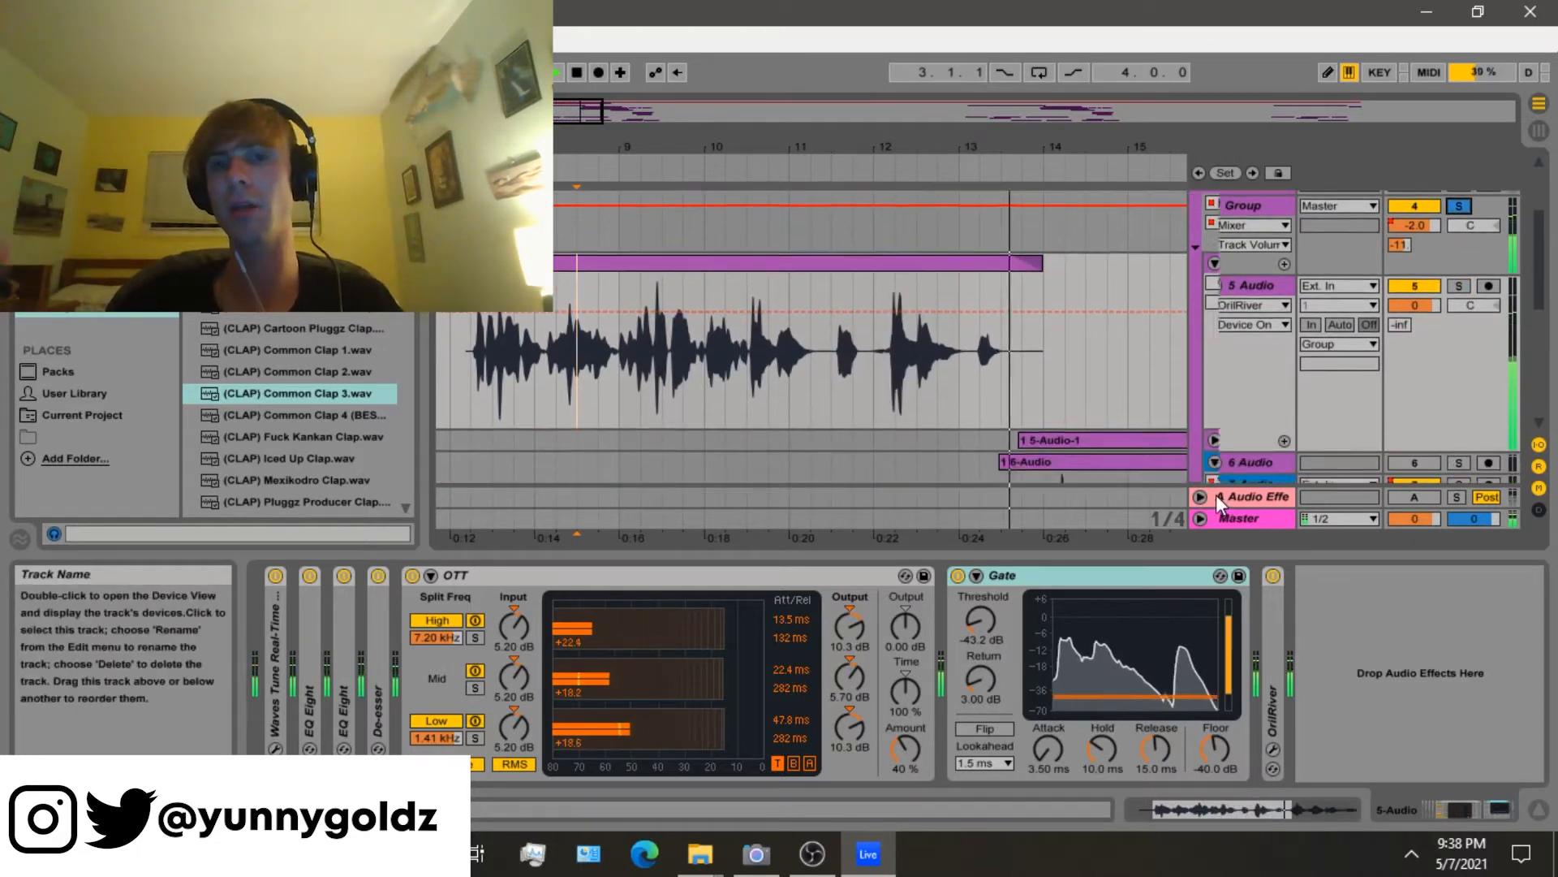
{"action": "scroll", "coordinate": [1217, 496], "scroll_direction": "down", "scroll_amount": 1}
{"action": "scroll", "coordinate": [1233, 421], "scroll_direction": "down", "scroll_amount": 1}
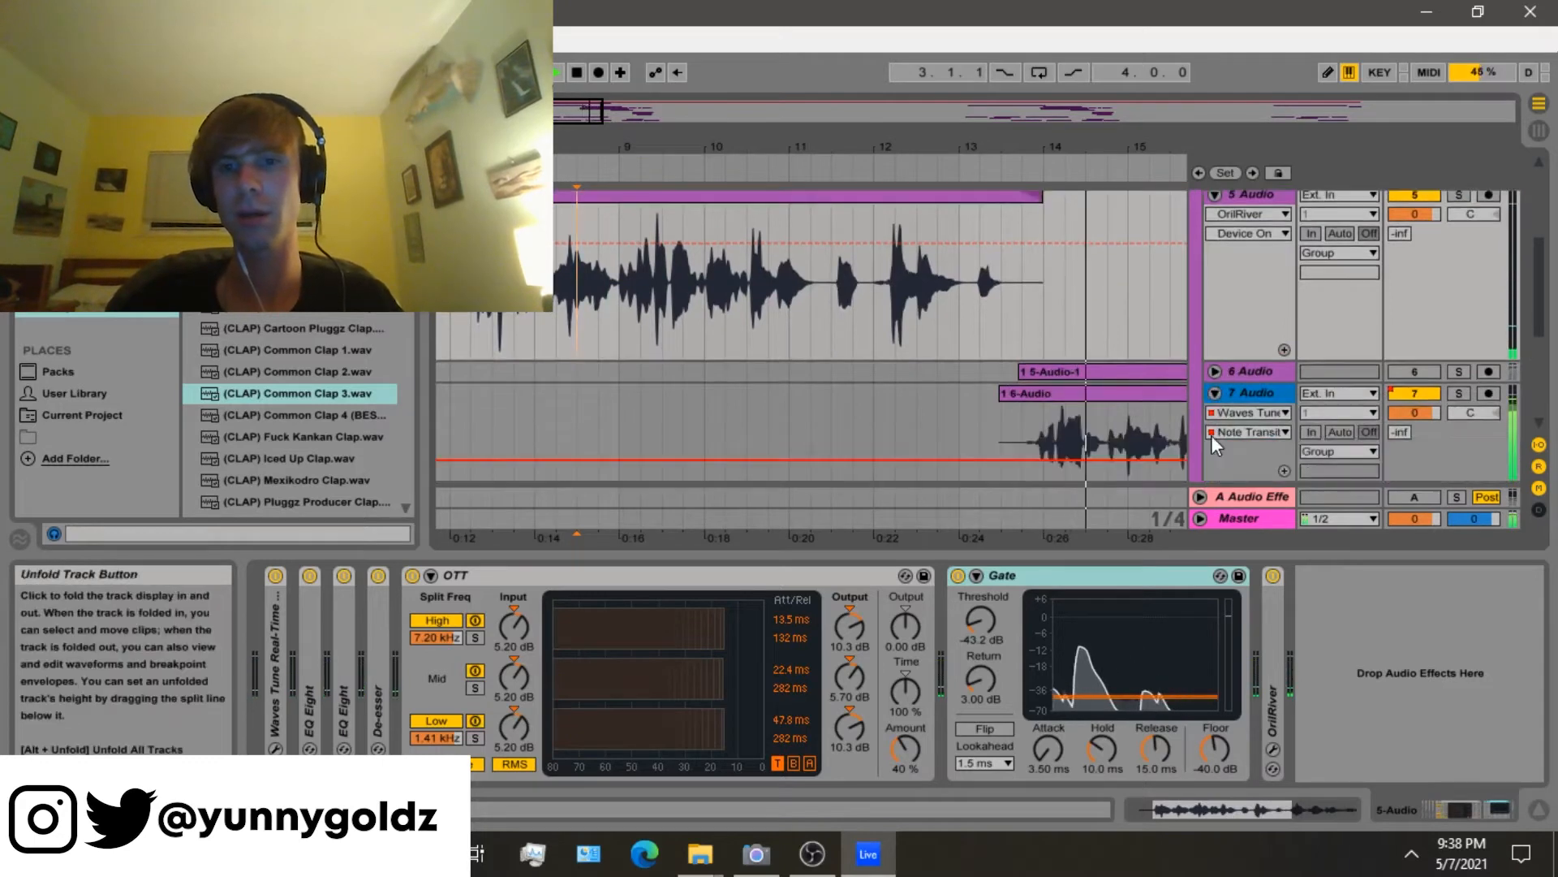
Examine the 8 Audio effect chain and the neighbouring vocal layers while 4 Group plays soloed, and stop playback.
{"action": "scroll", "coordinate": [1234, 377], "scroll_direction": "down", "scroll_amount": 1}
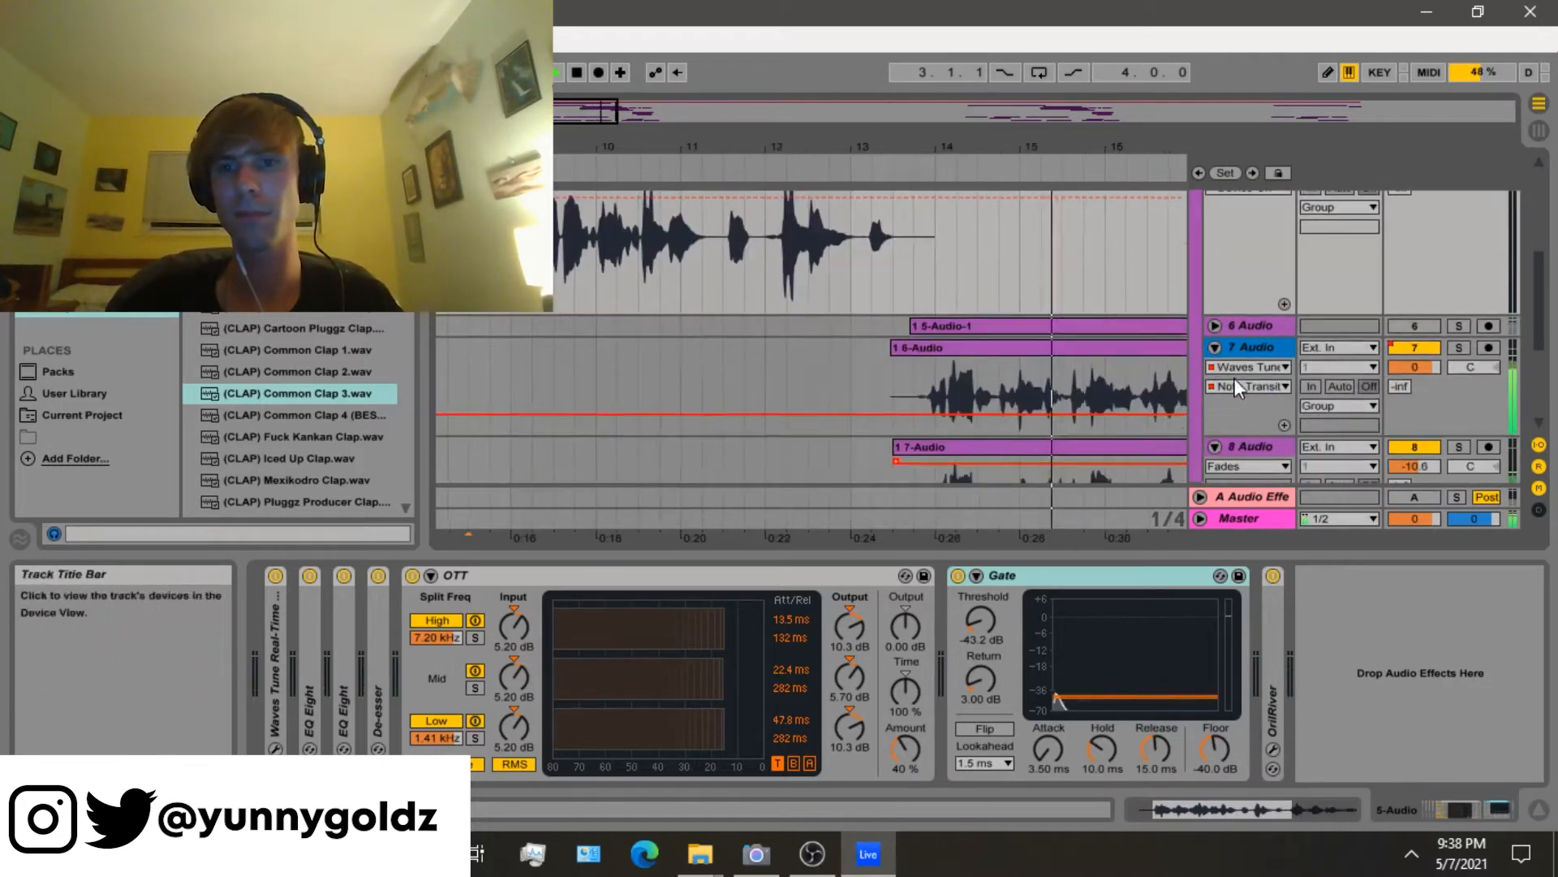
{"action": "left_click", "coordinate": [1249, 329]}
{"action": "left_click", "coordinate": [1252, 446]}
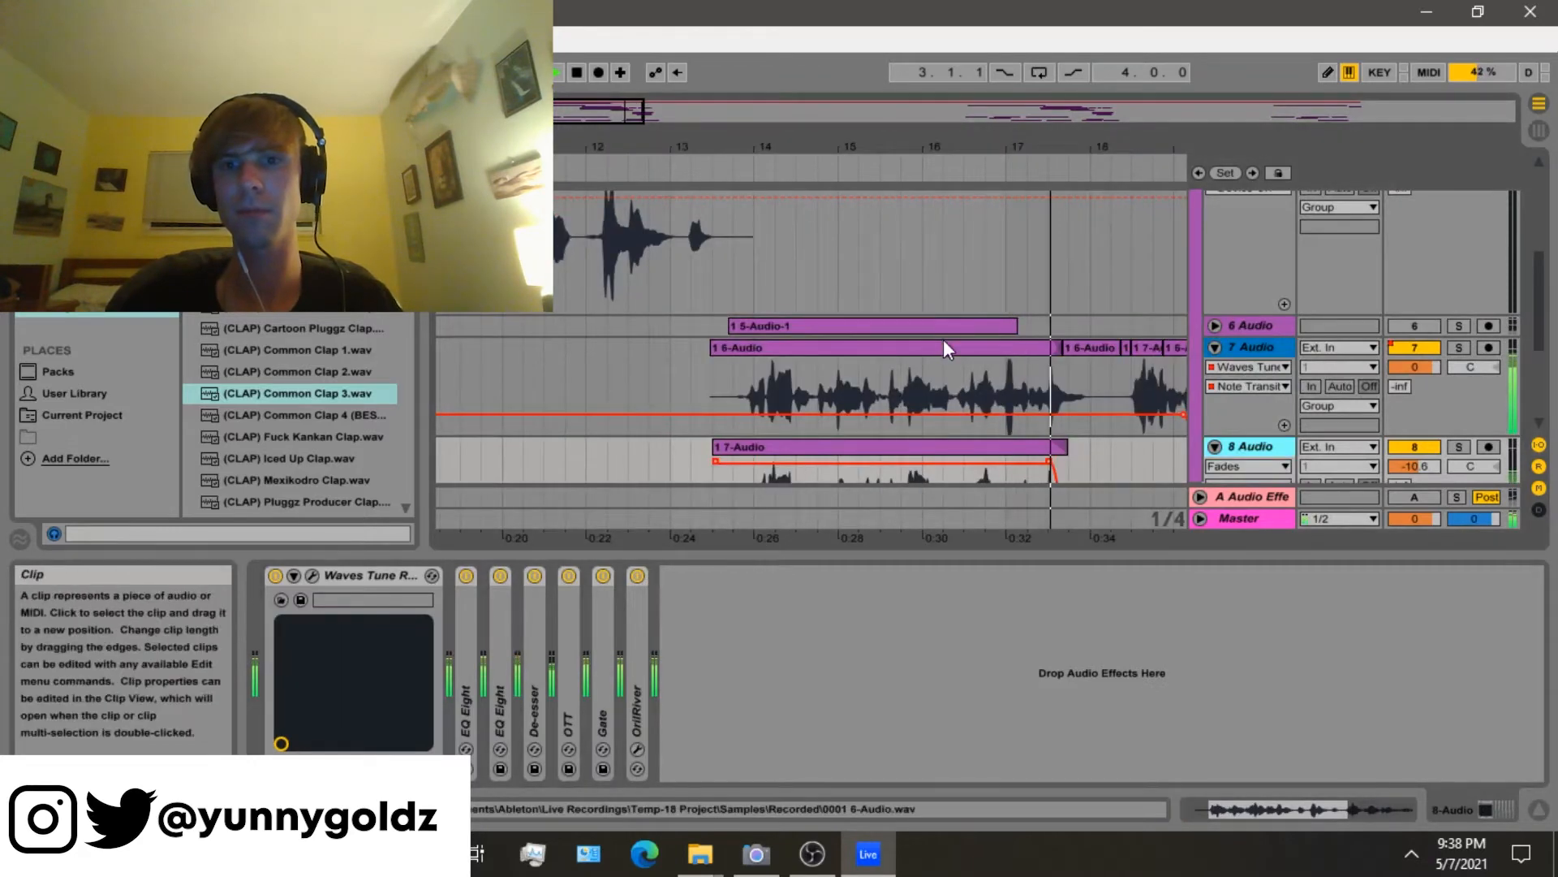
{"action": "scroll", "coordinate": [809, 382], "scroll_direction": "down", "scroll_amount": 1}
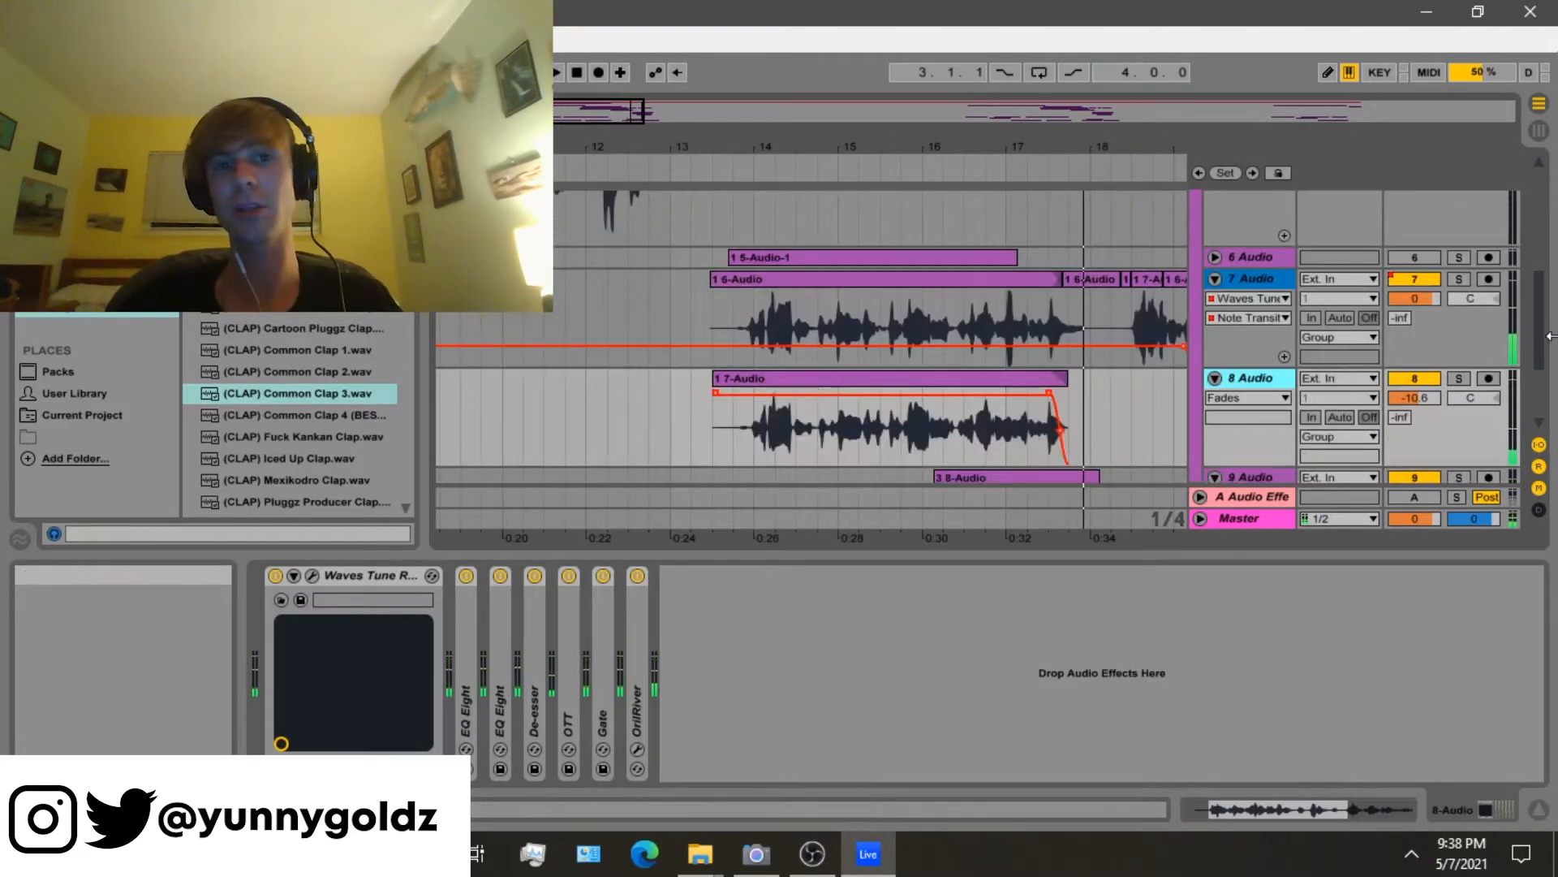
{"action": "key", "text": "space"}
Return to the first vocal clip on 5 Audio, show its effect chain and set the playback start at about 0:15.
{"action": "scroll", "coordinate": [1056, 309], "scroll_direction": "up", "scroll_amount": 2}
{"action": "left_click_drag", "start_coordinate": [651, 153], "coordinate": [1011, 163]}
{"action": "scroll", "coordinate": [811, 309], "scroll_direction": "up", "scroll_amount": 2}
{"action": "left_click", "coordinate": [647, 284]}
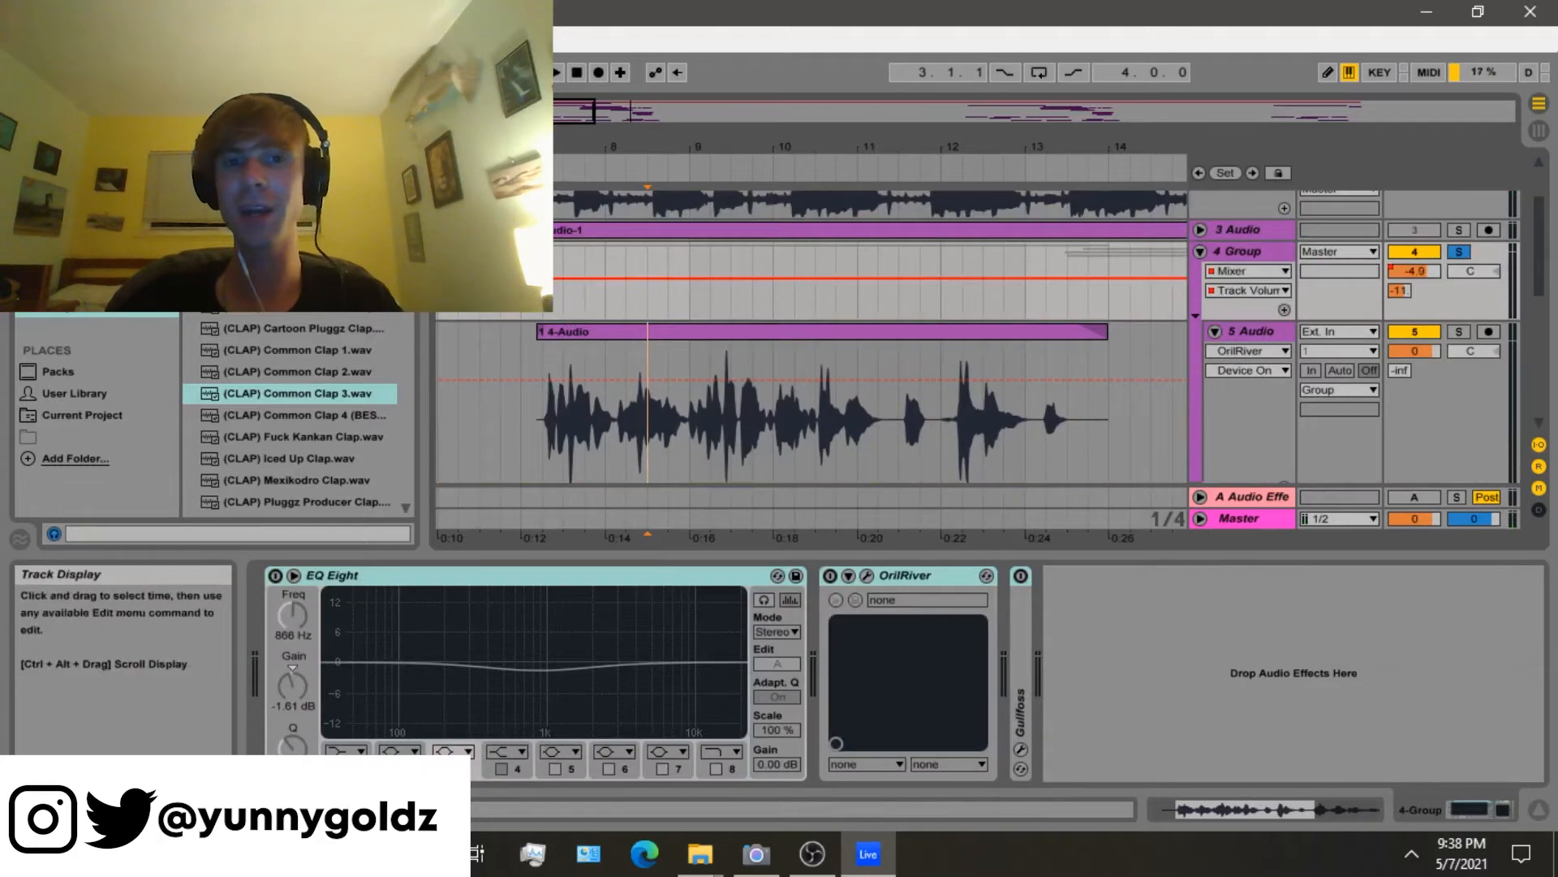
{"action": "left_click", "coordinate": [668, 374]}
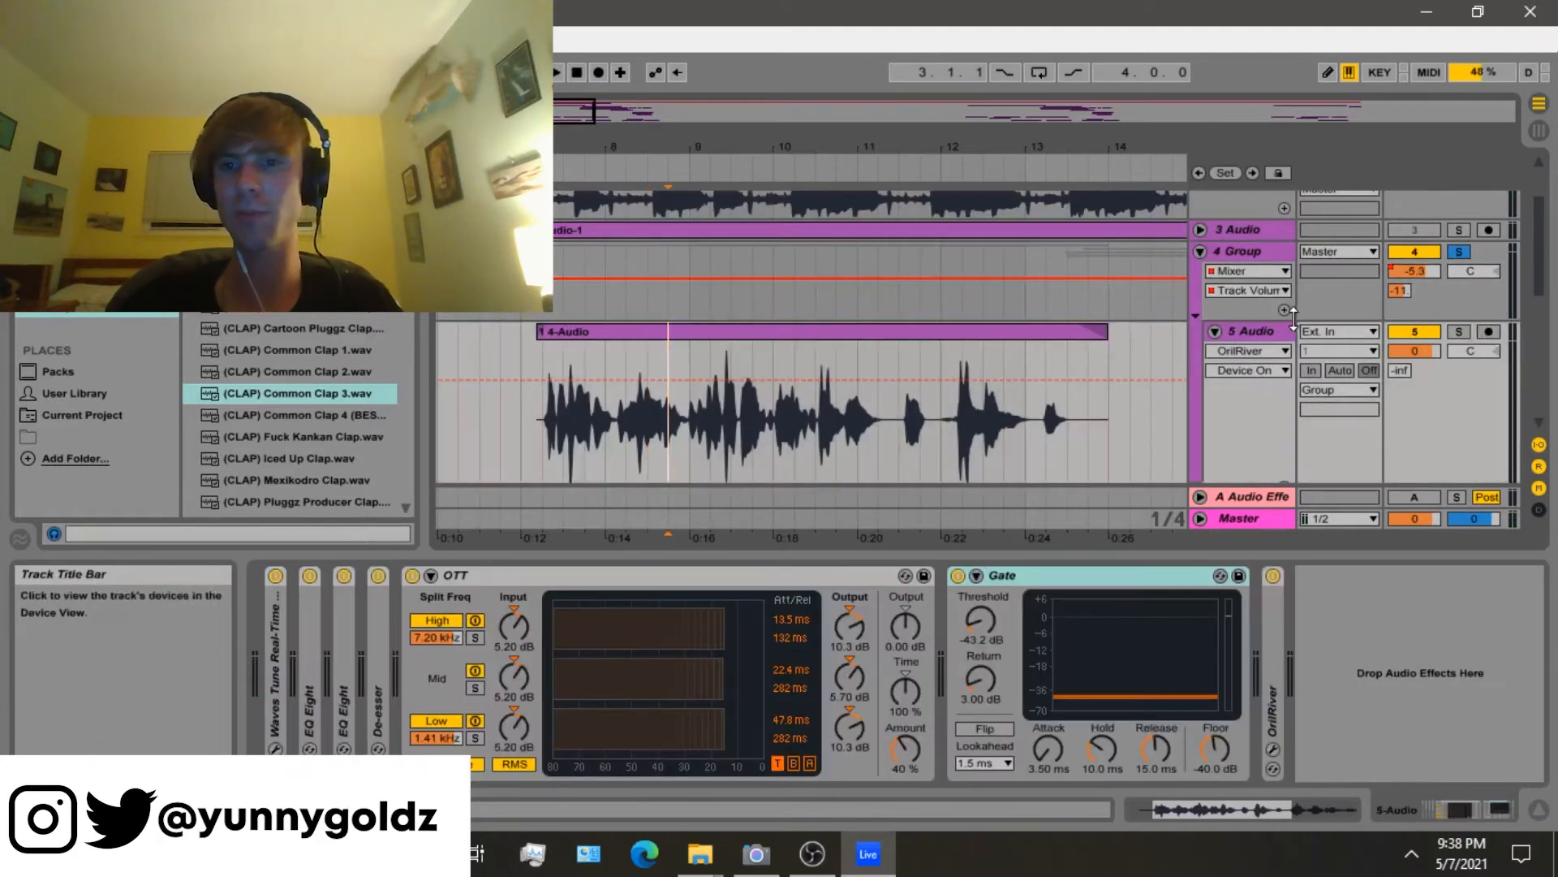
Solo 5 Audio and activate the EQ Eight on 4 Group, playing the vocal clip from about 0:14.
{"action": "left_click", "coordinate": [1461, 331]}
{"action": "double_click", "coordinate": [1226, 254]}
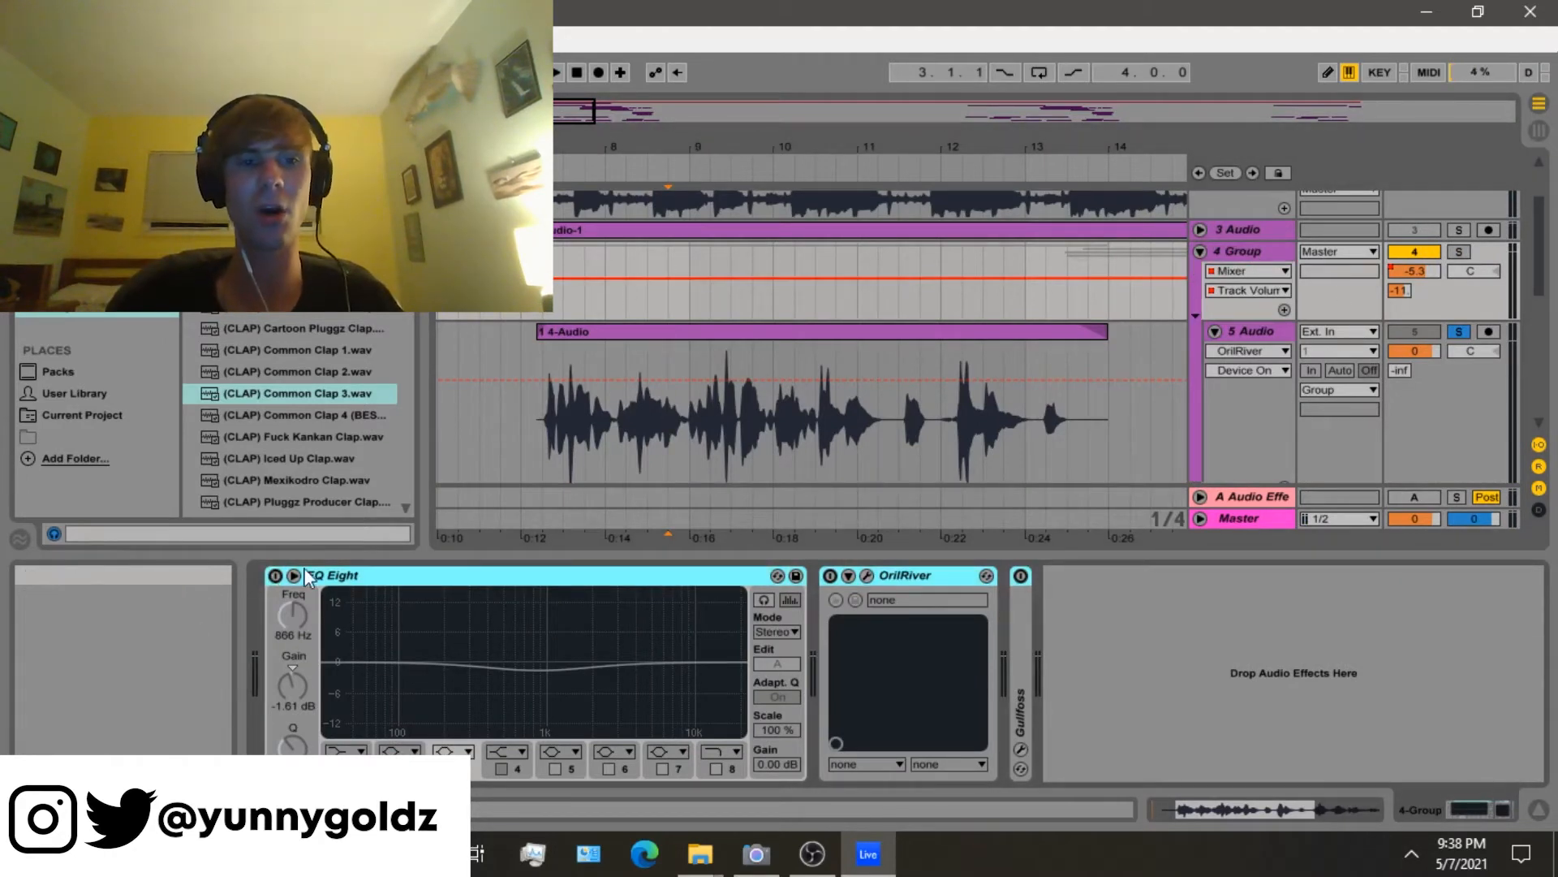
{"action": "left_click", "coordinate": [275, 576]}
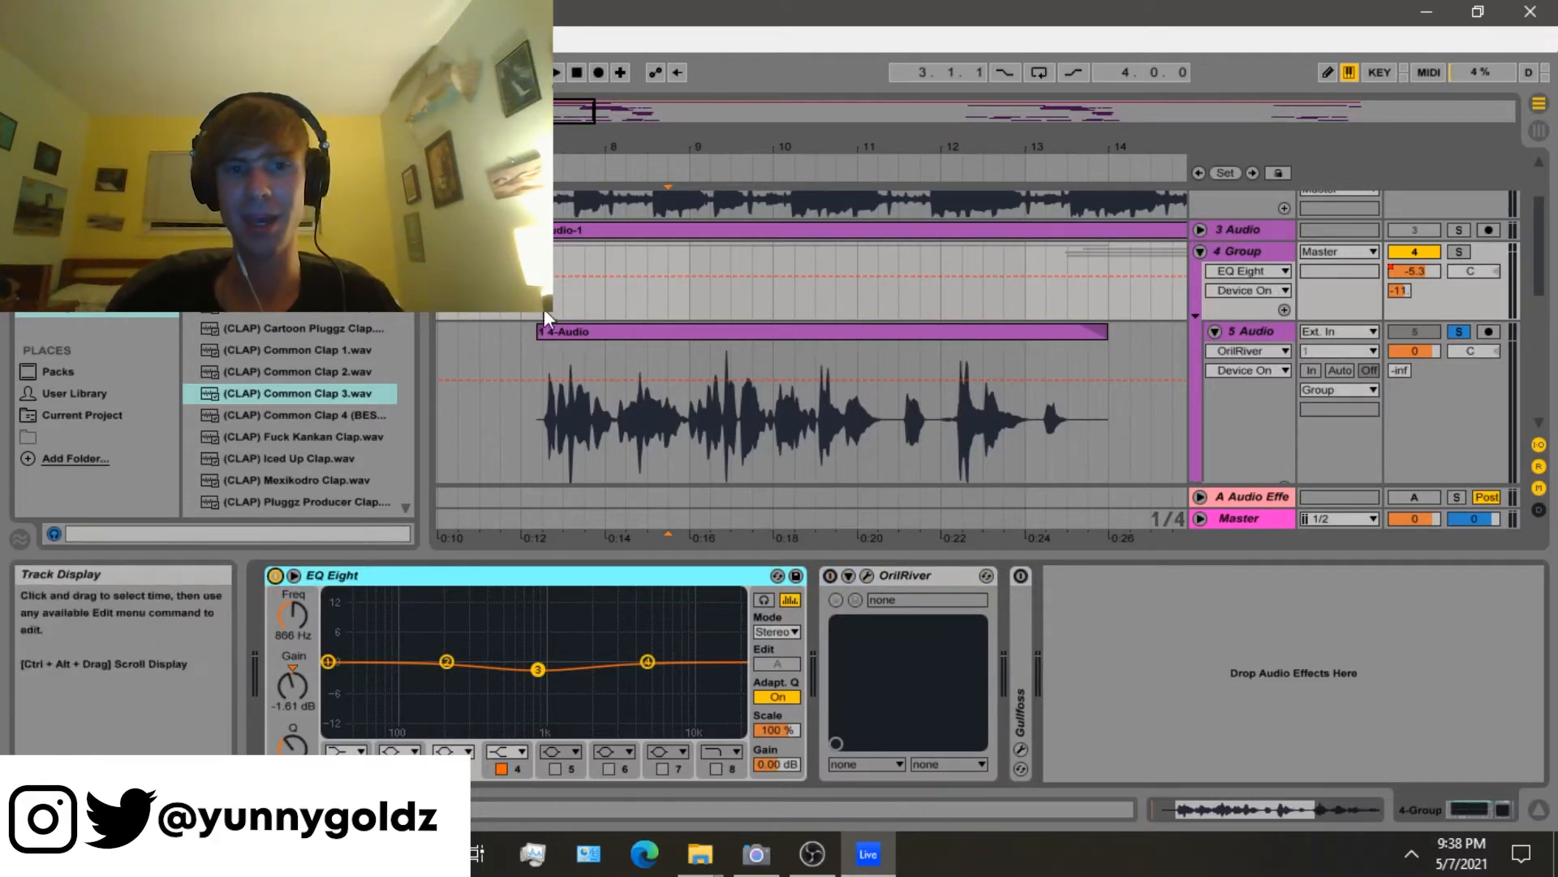
{"action": "left_click", "coordinate": [622, 310]}
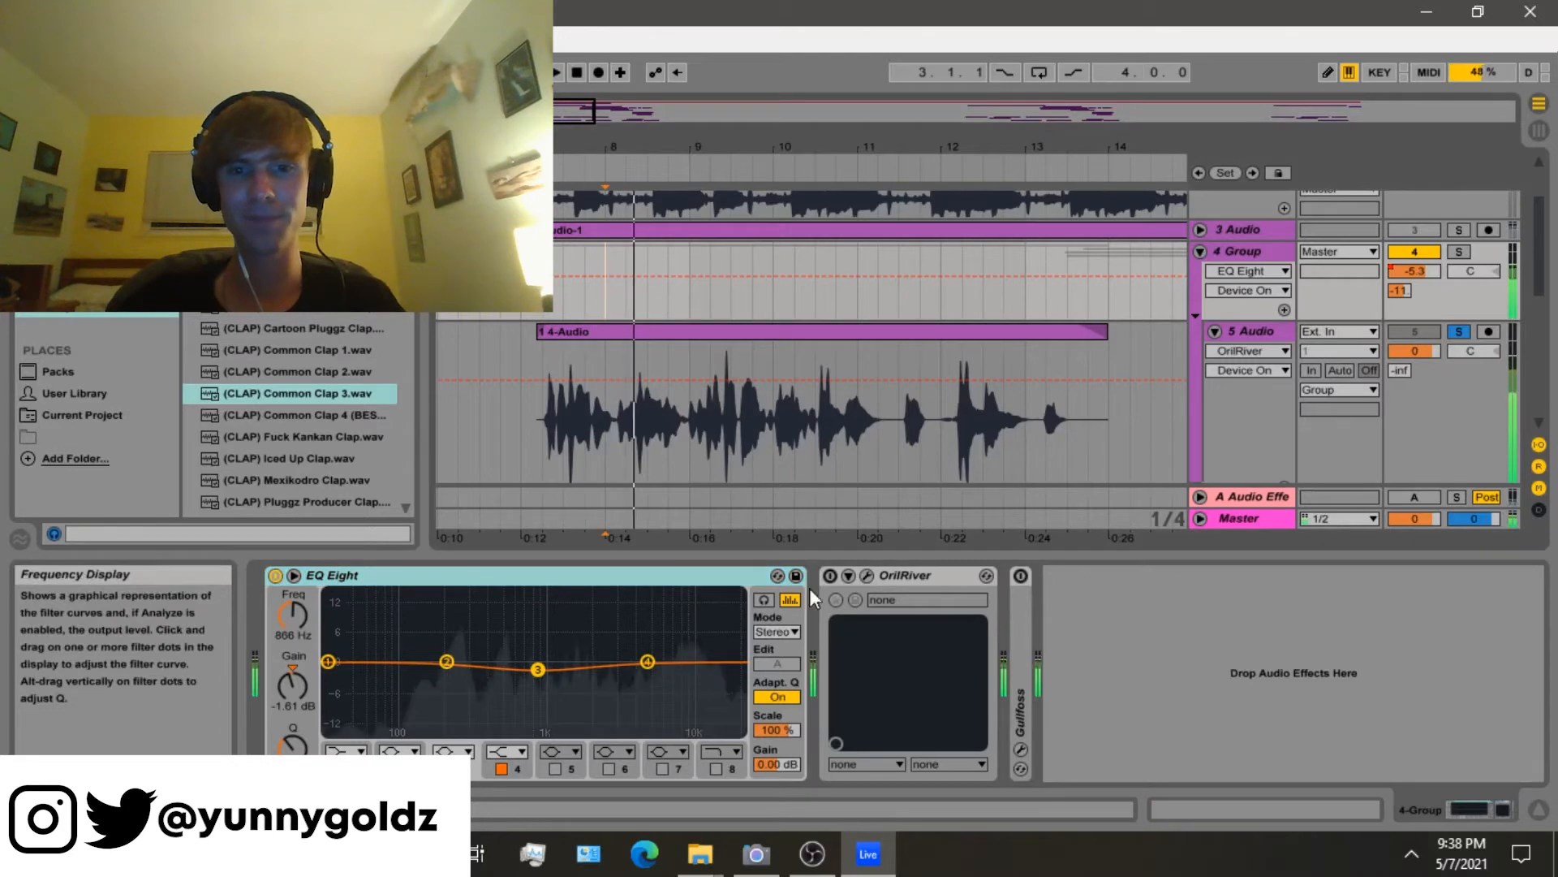
Expand Gullfoss on 4 Group, activate it and OrilRiver, and move Gullfoss ahead of OrilRiver in the chain.
{"action": "double_click", "coordinate": [1026, 602]}
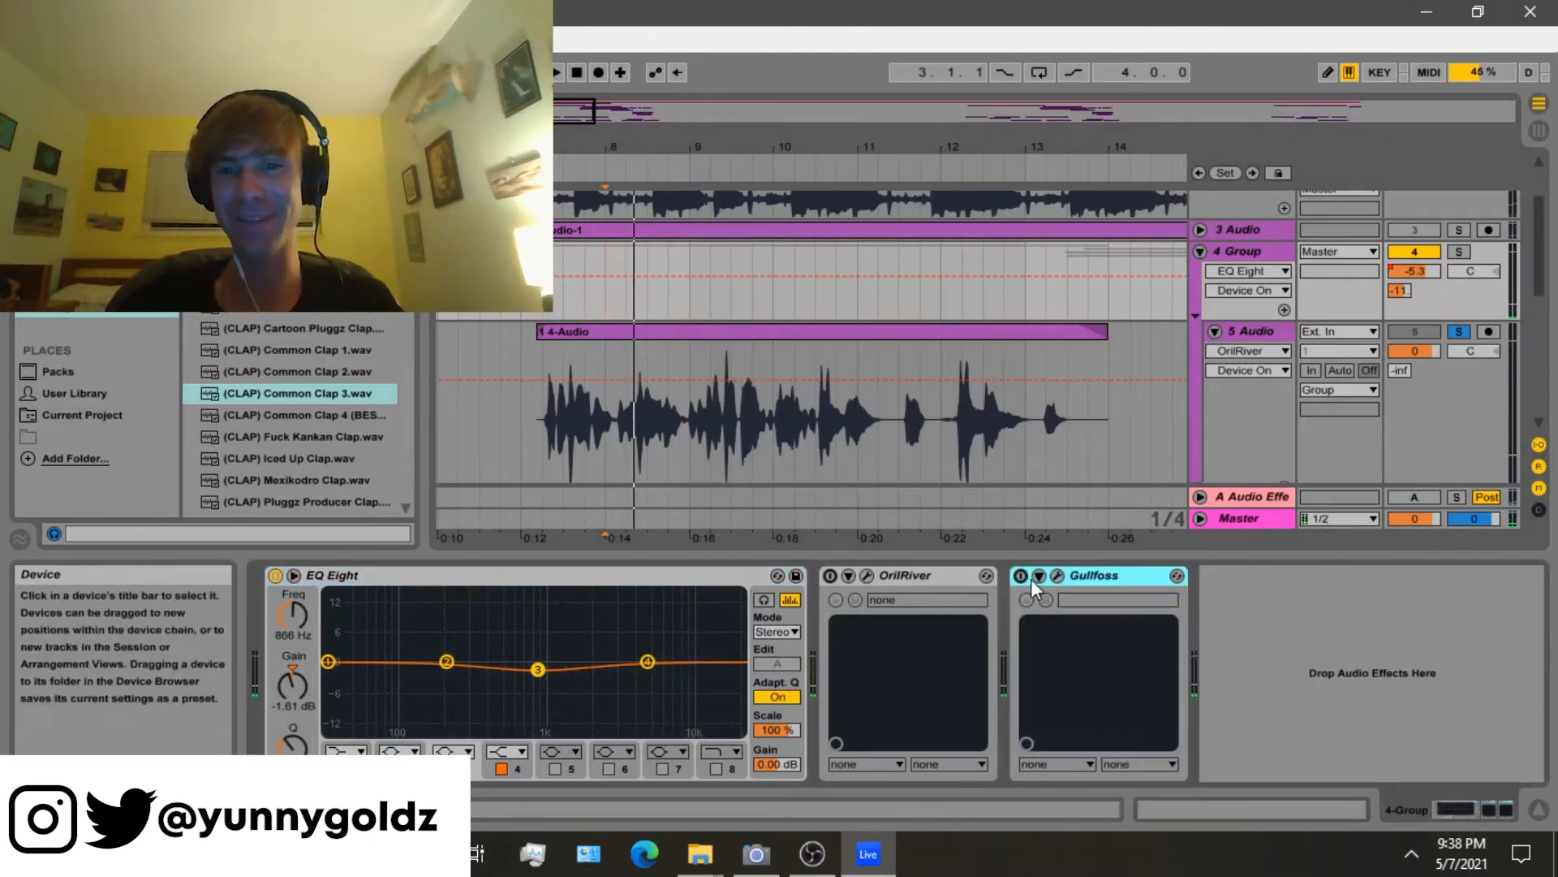
{"action": "left_click", "coordinate": [1057, 574]}
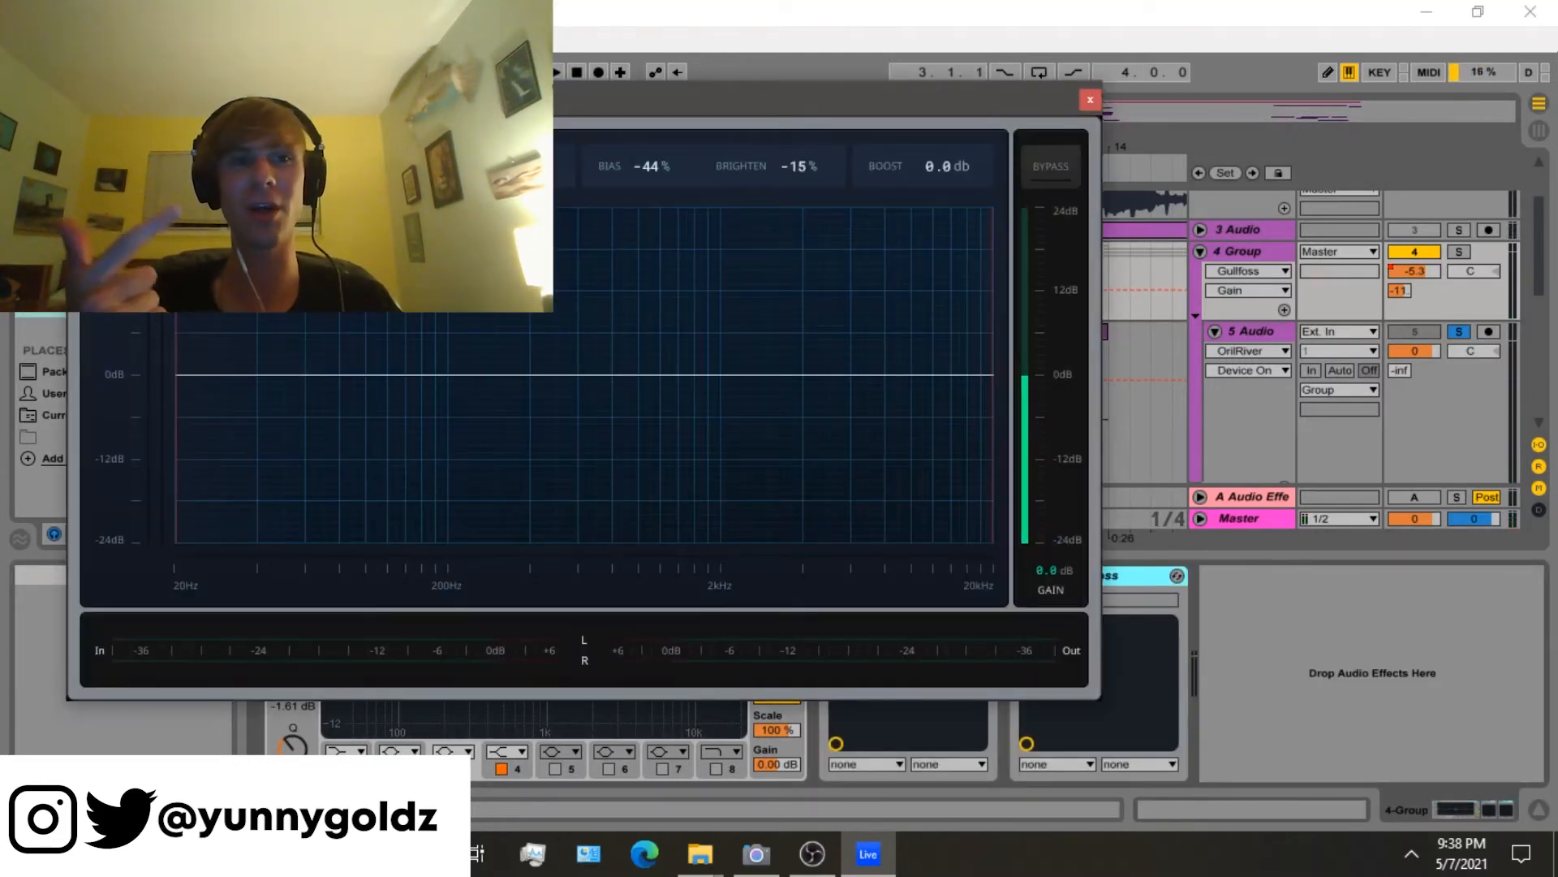
{"action": "left_click", "coordinate": [1090, 99]}
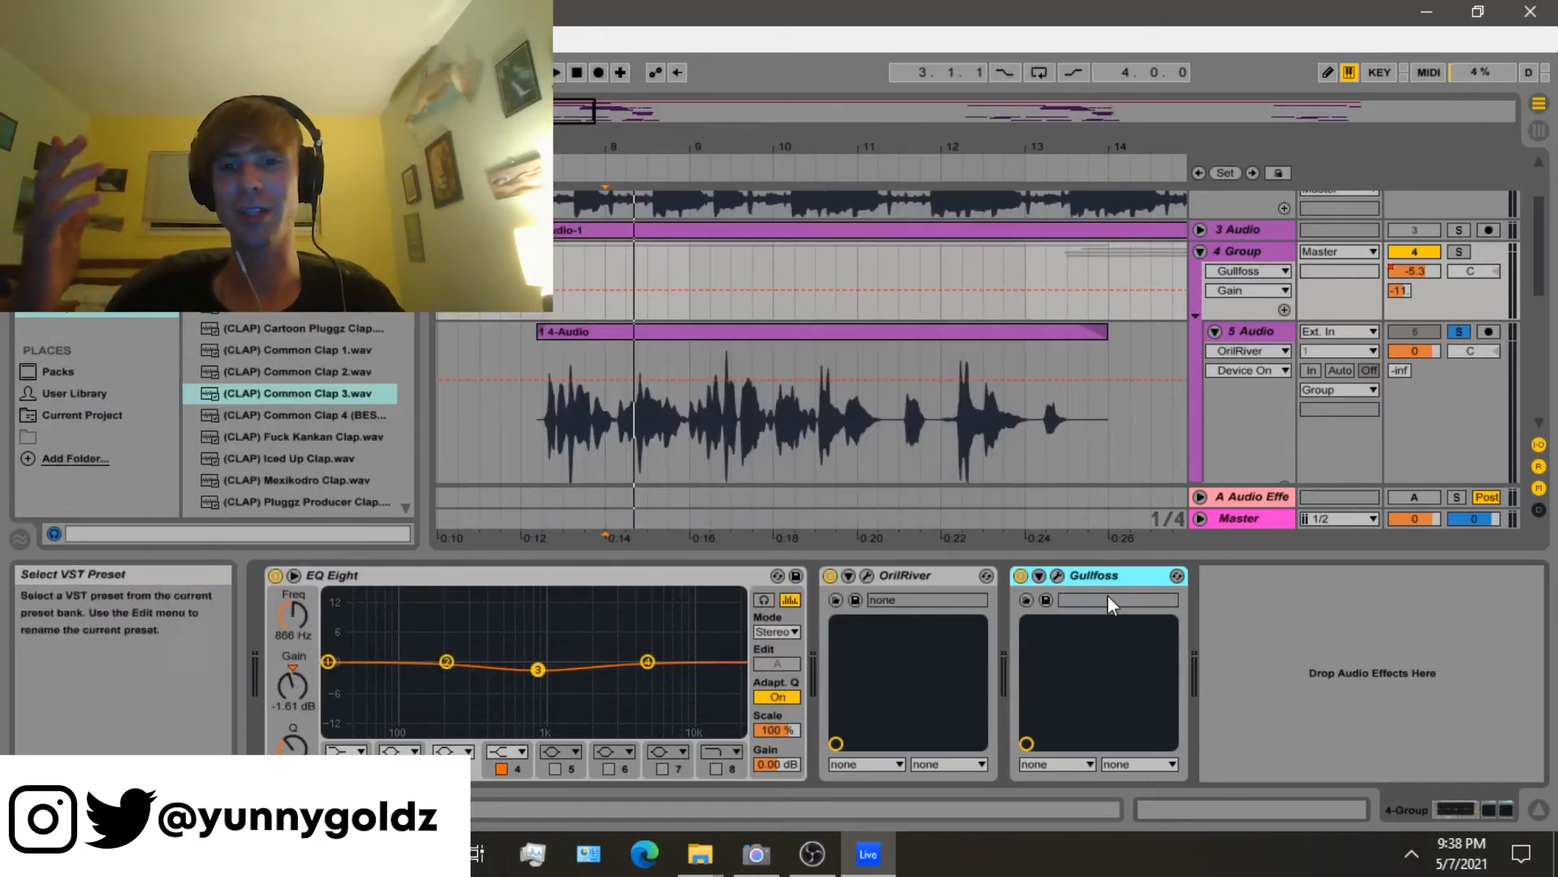
{"action": "left_click", "coordinate": [862, 602]}
{"action": "left_click_drag", "start_coordinate": [865, 605], "coordinate": [865, 586]}
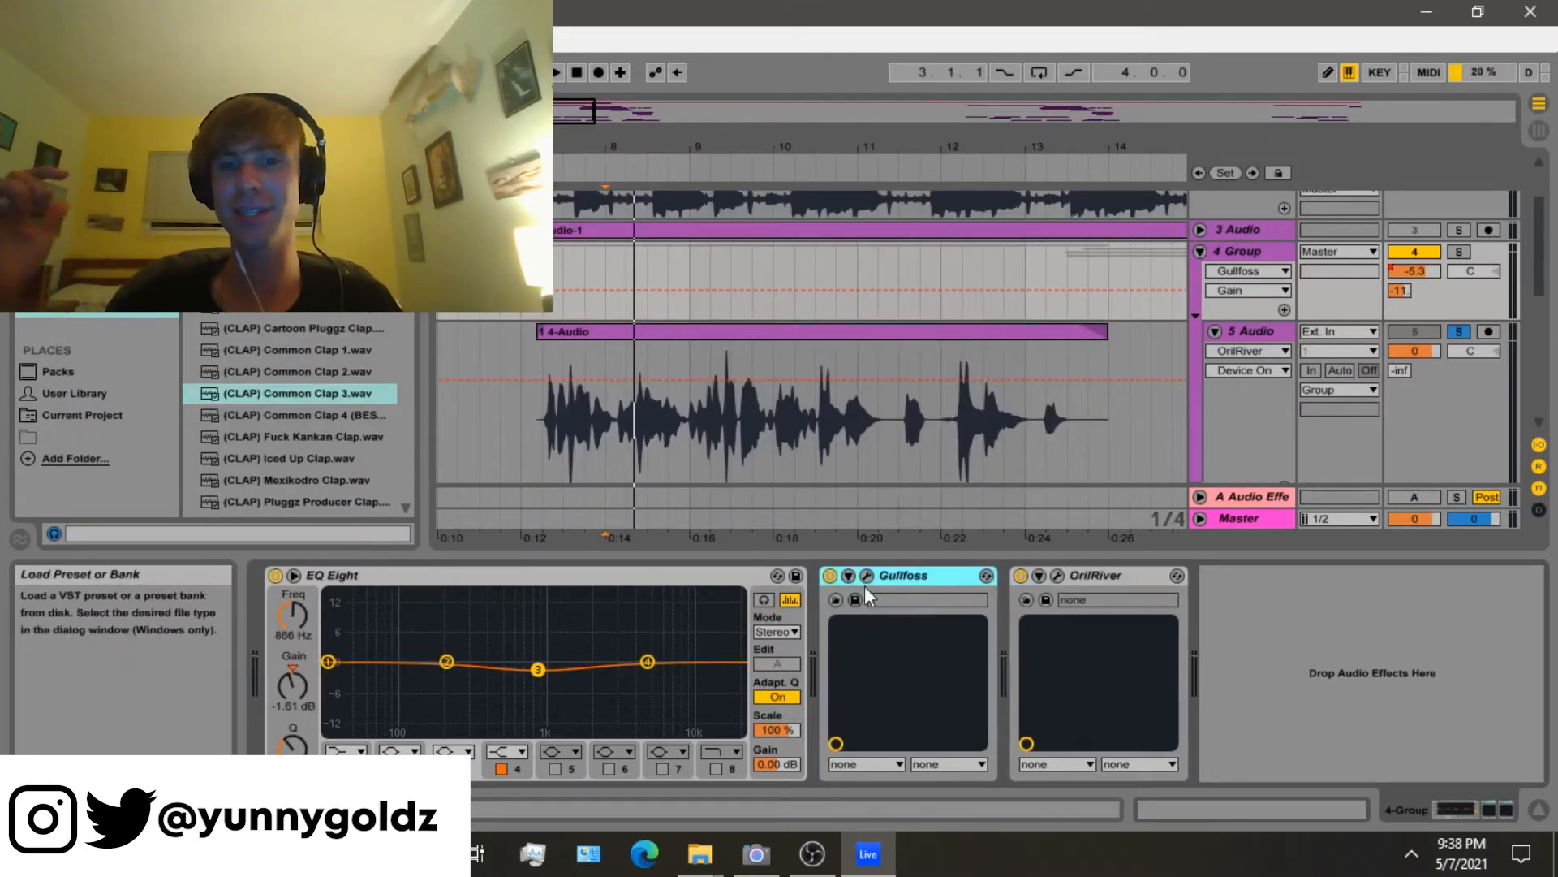
Solo the whole 4 Group and examine the Gullfoss bias and brighten settings.
{"action": "left_click", "coordinate": [867, 576]}
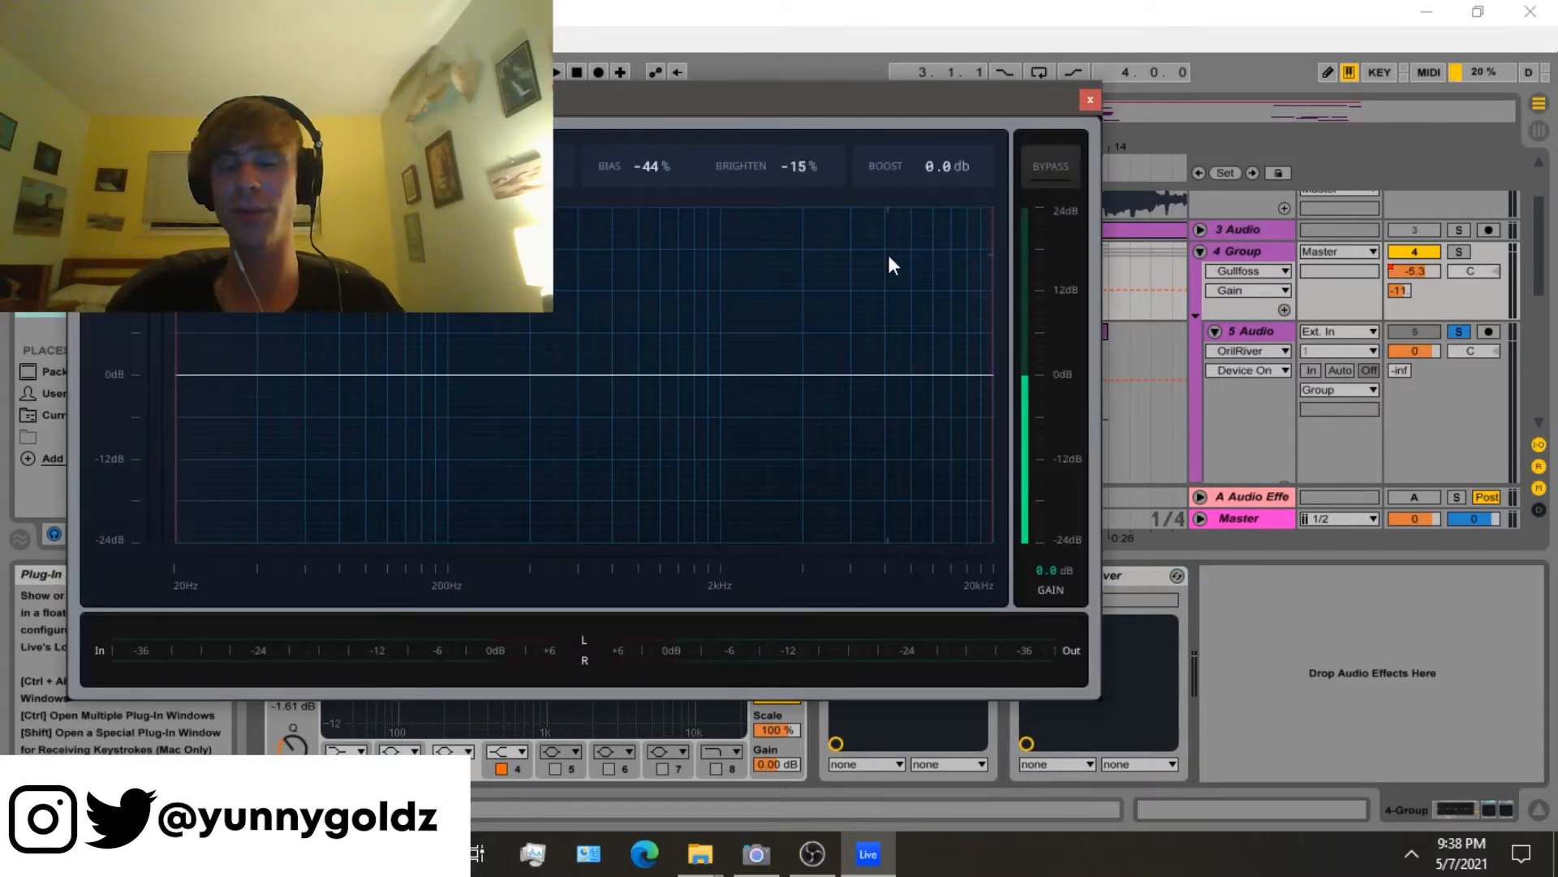
{"action": "left_click", "coordinate": [1461, 252]}
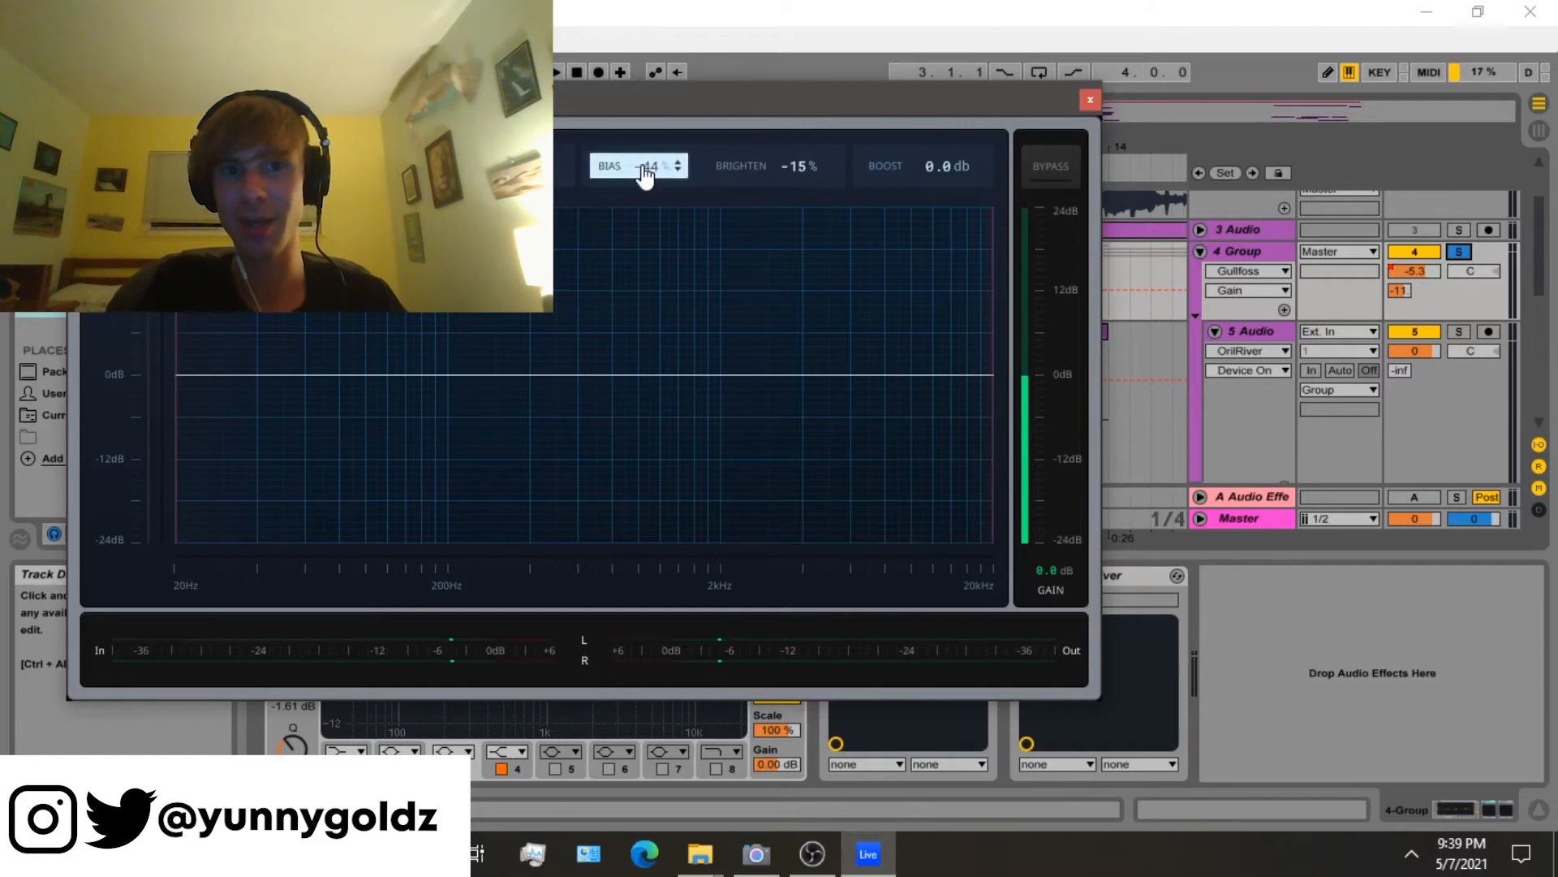
{"action": "left_click", "coordinate": [1084, 104]}
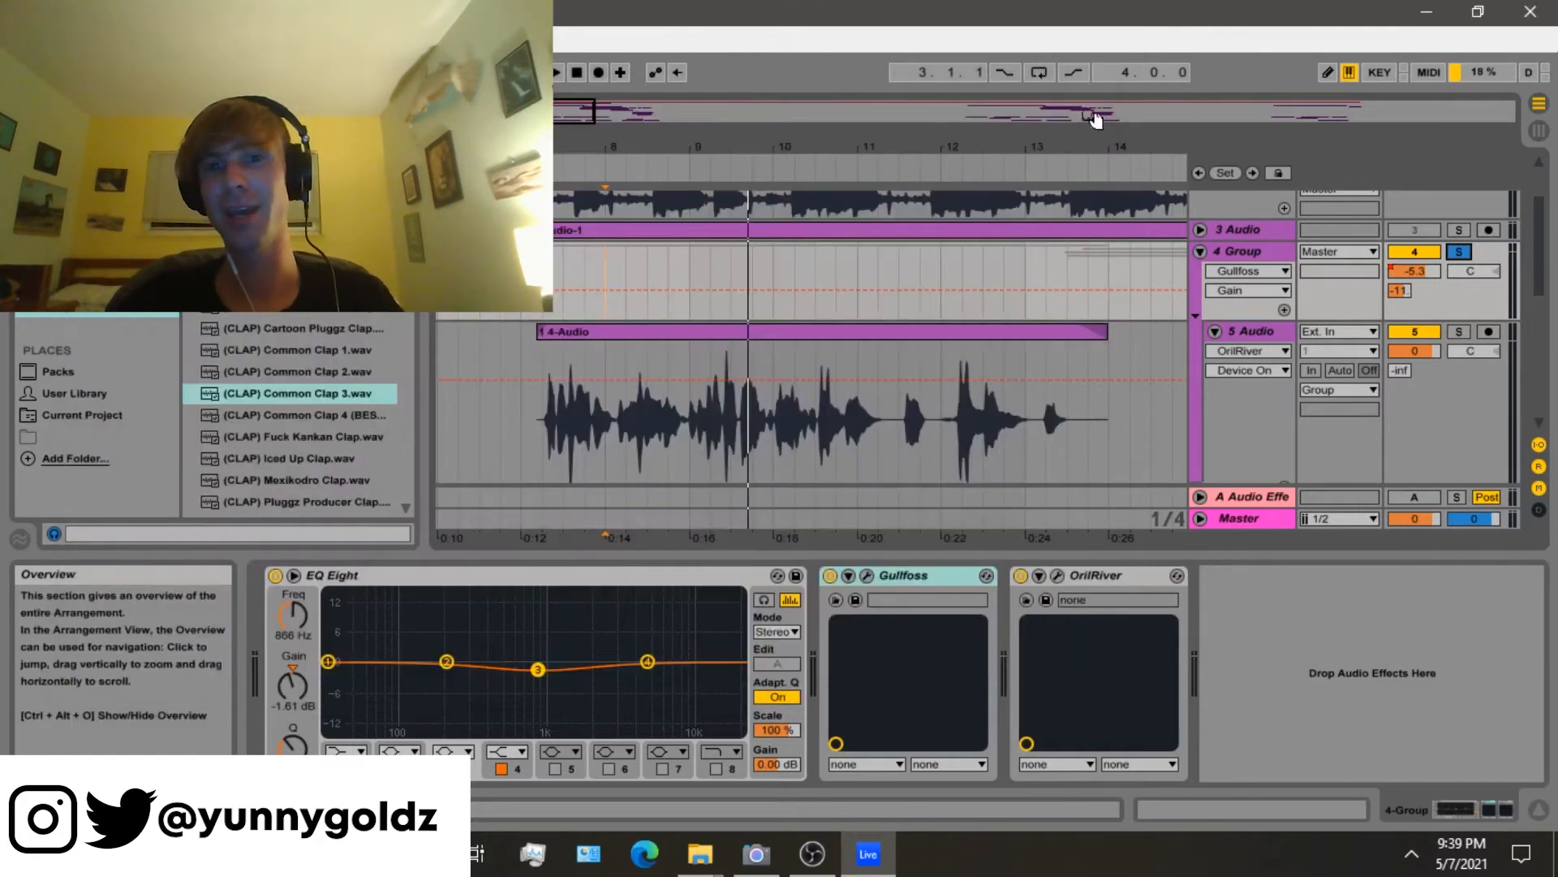
{"action": "left_click", "coordinate": [866, 575]}
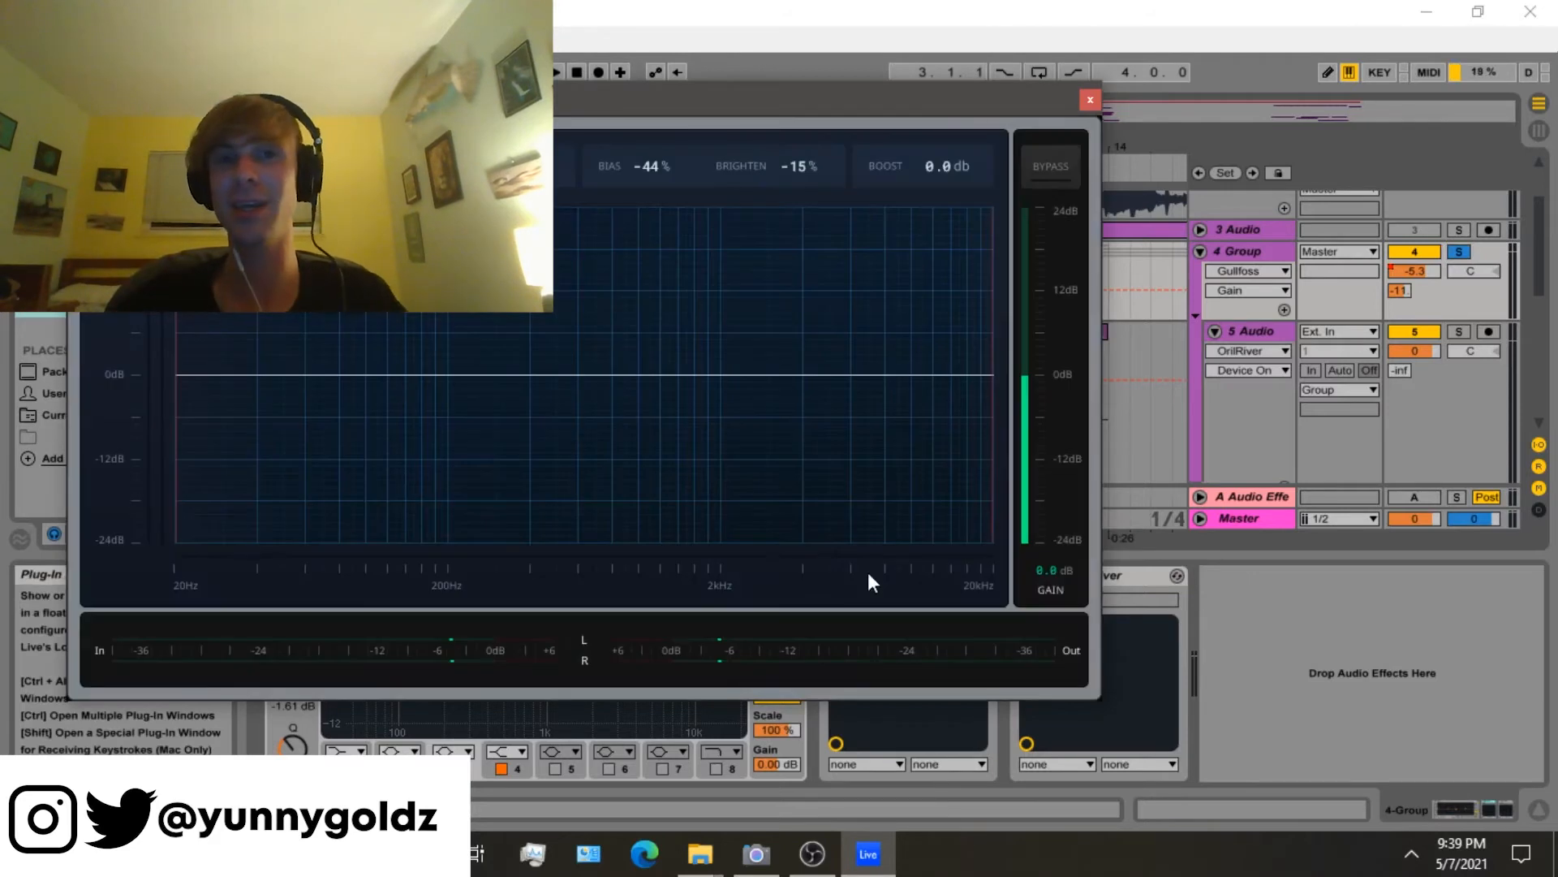
Turn off the solo on 4 Group and examine the settings of its OrilRiver reverb.
{"action": "left_click", "coordinate": [1457, 250]}
{"action": "left_click", "coordinate": [1087, 101]}
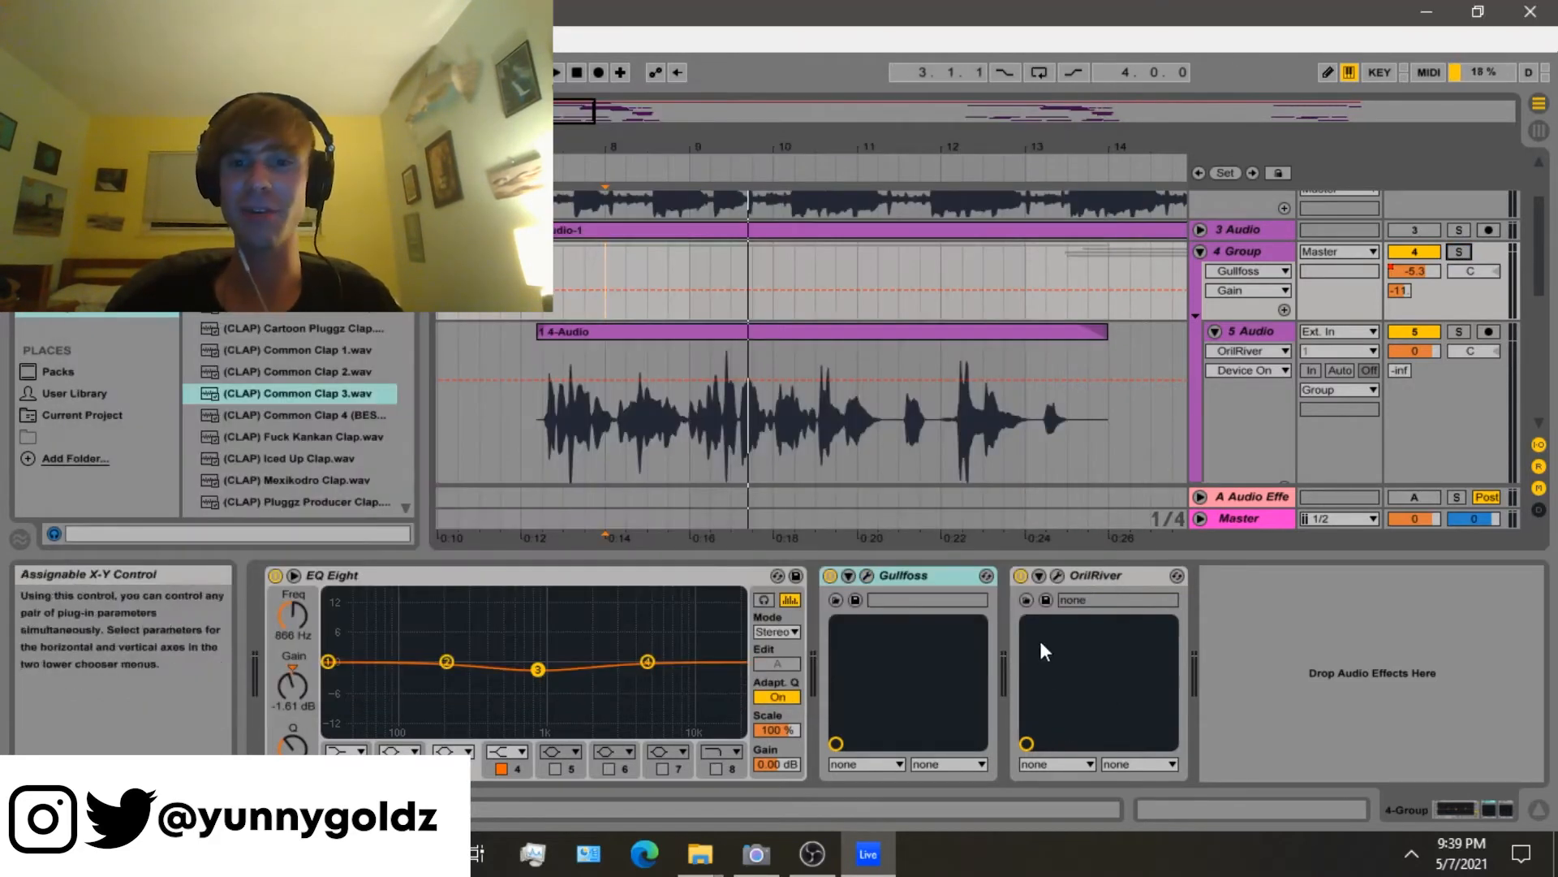
{"action": "left_click", "coordinate": [1055, 577]}
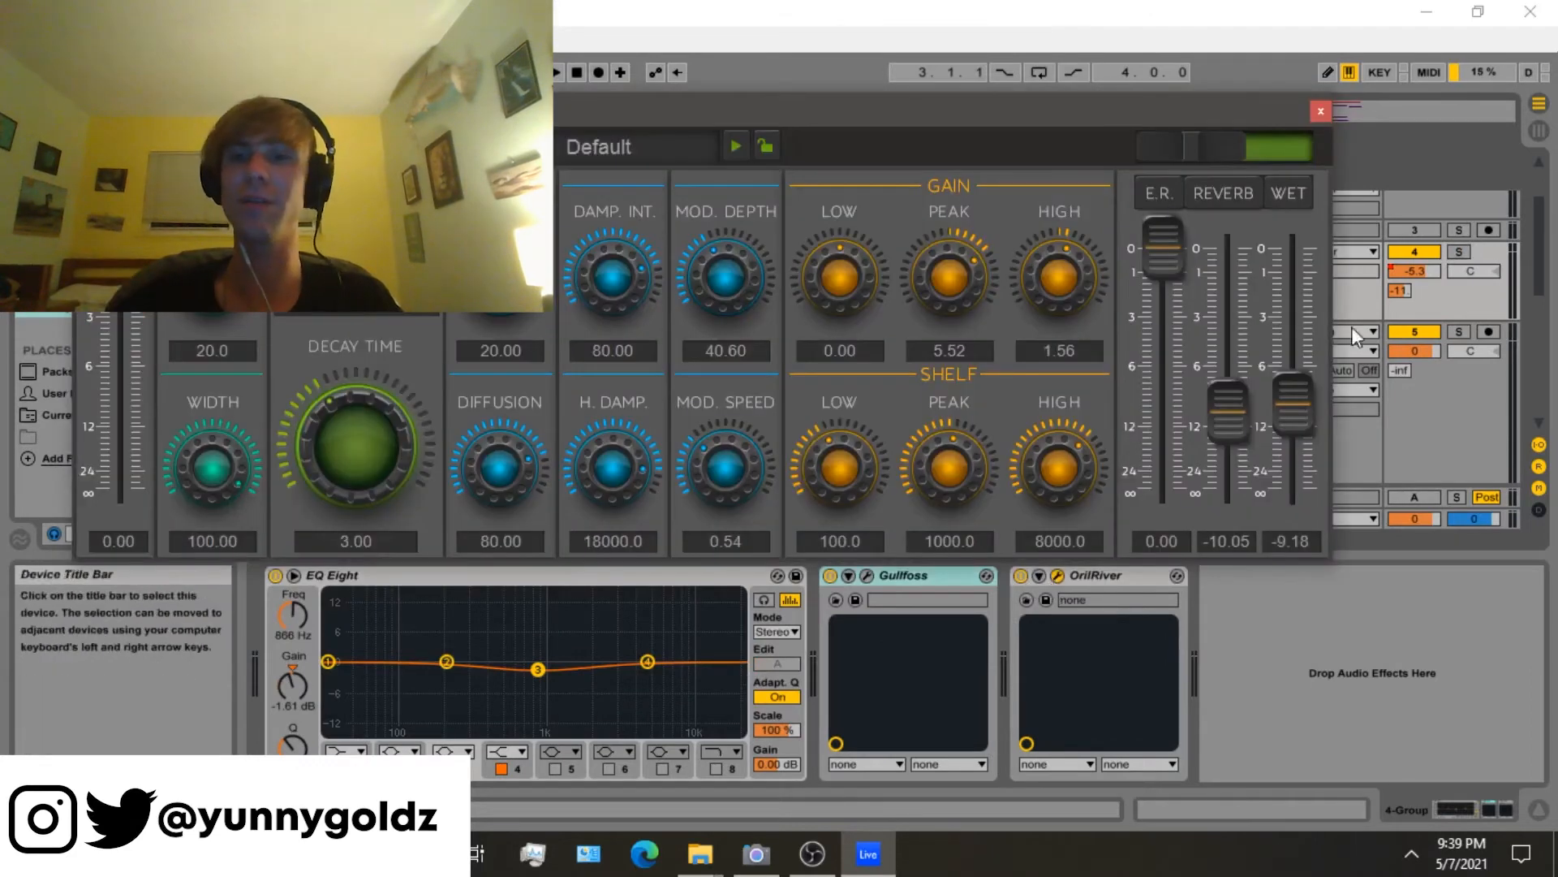
{"action": "left_click", "coordinate": [1319, 111]}
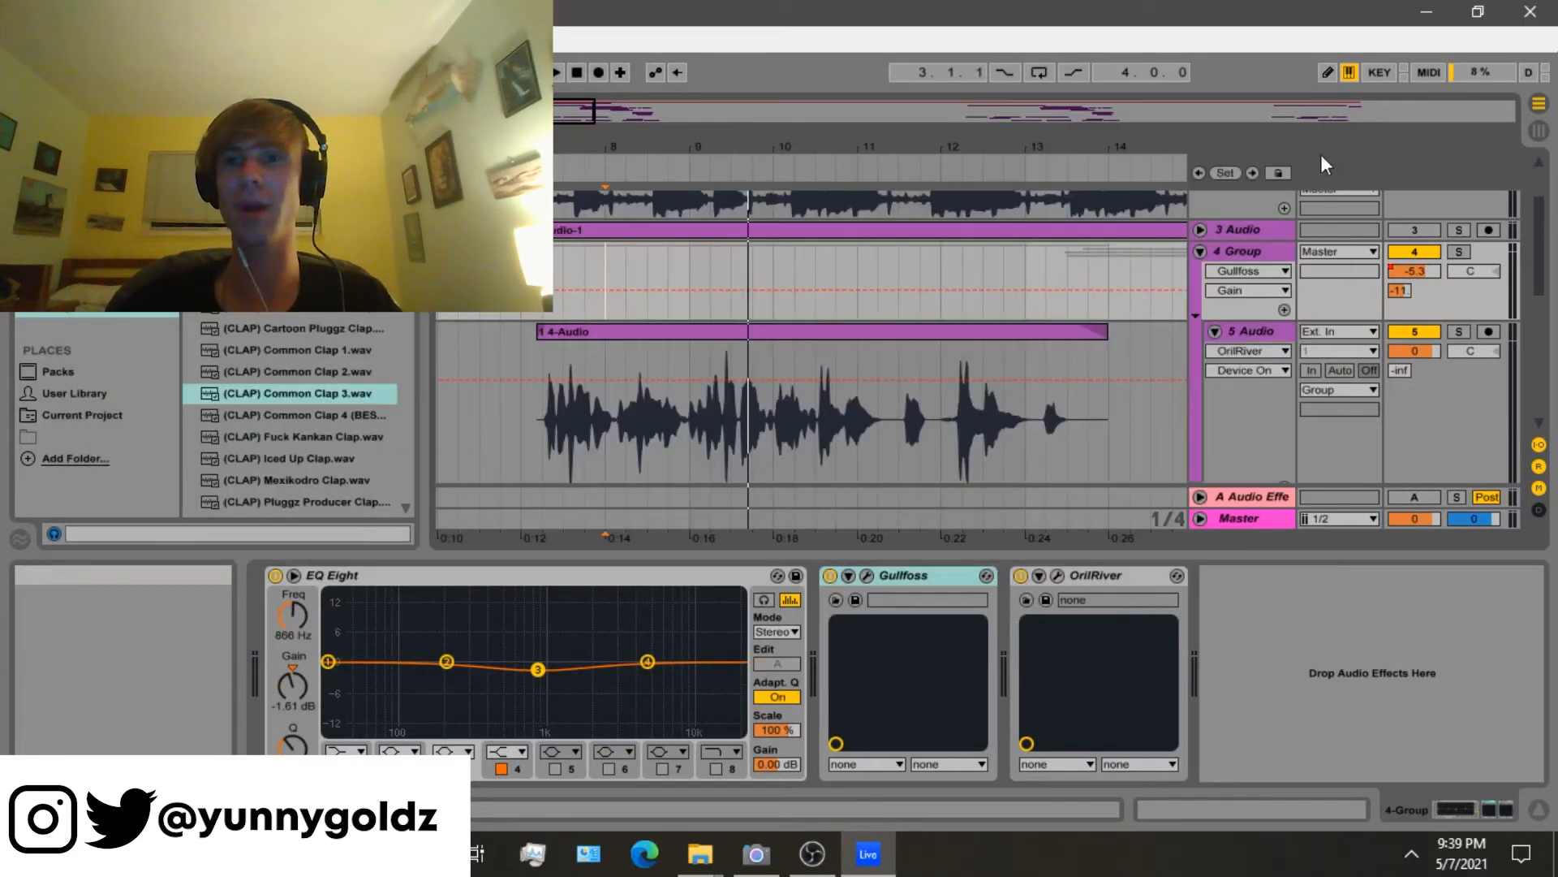
Play the full mix with no solo, and fold 2 Audio and 4 Group.
{"action": "left_click", "coordinate": [1199, 248]}
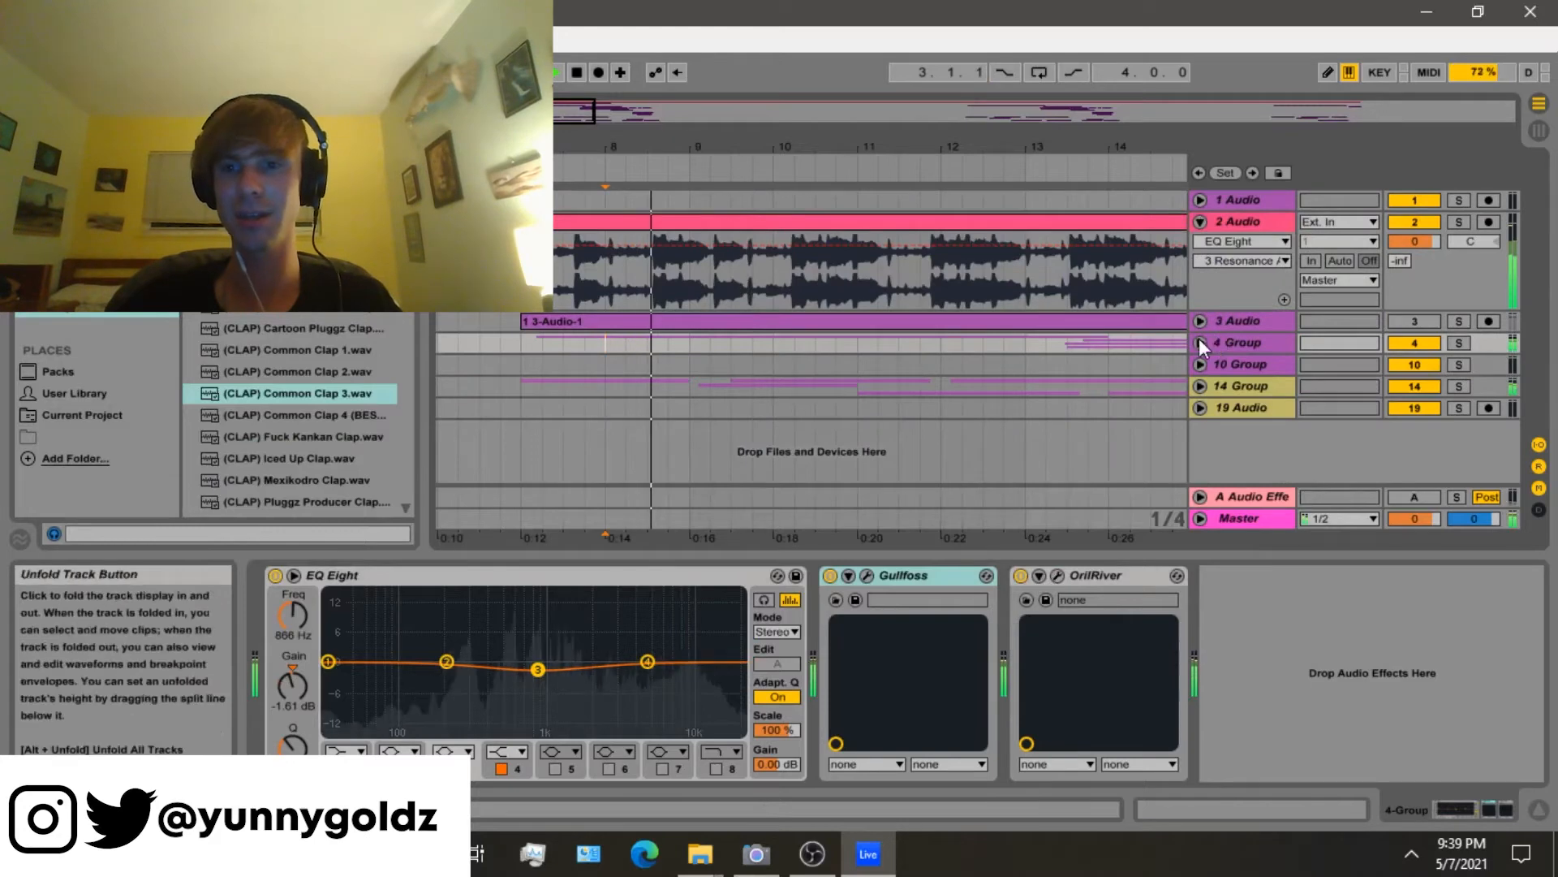
{"action": "left_click", "coordinate": [1200, 341]}
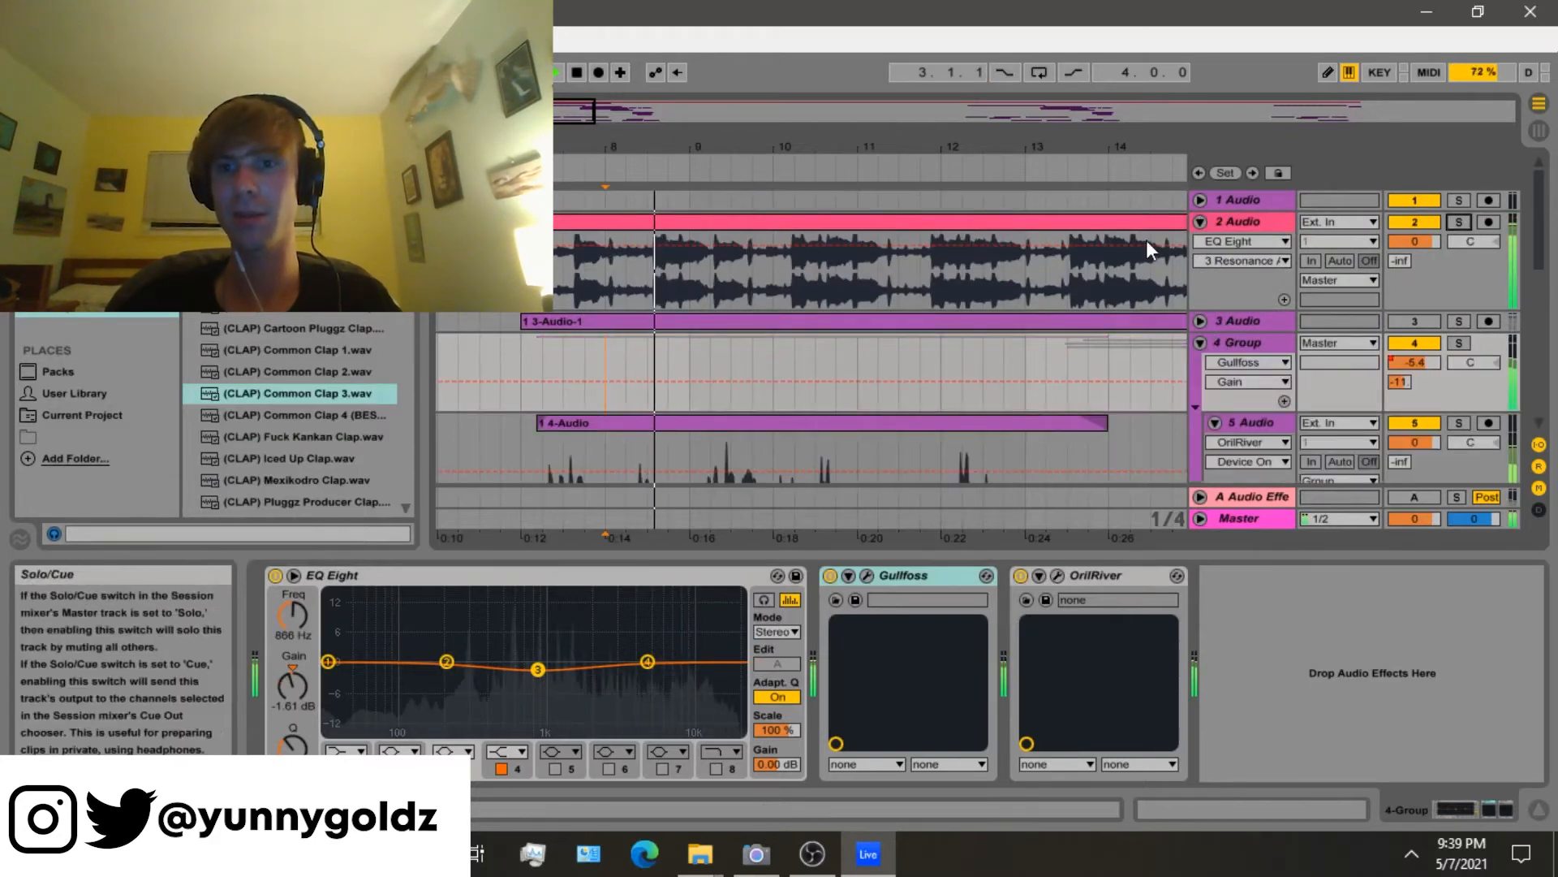
{"action": "left_click", "coordinate": [1200, 222]}
{"action": "left_click", "coordinate": [1202, 266]}
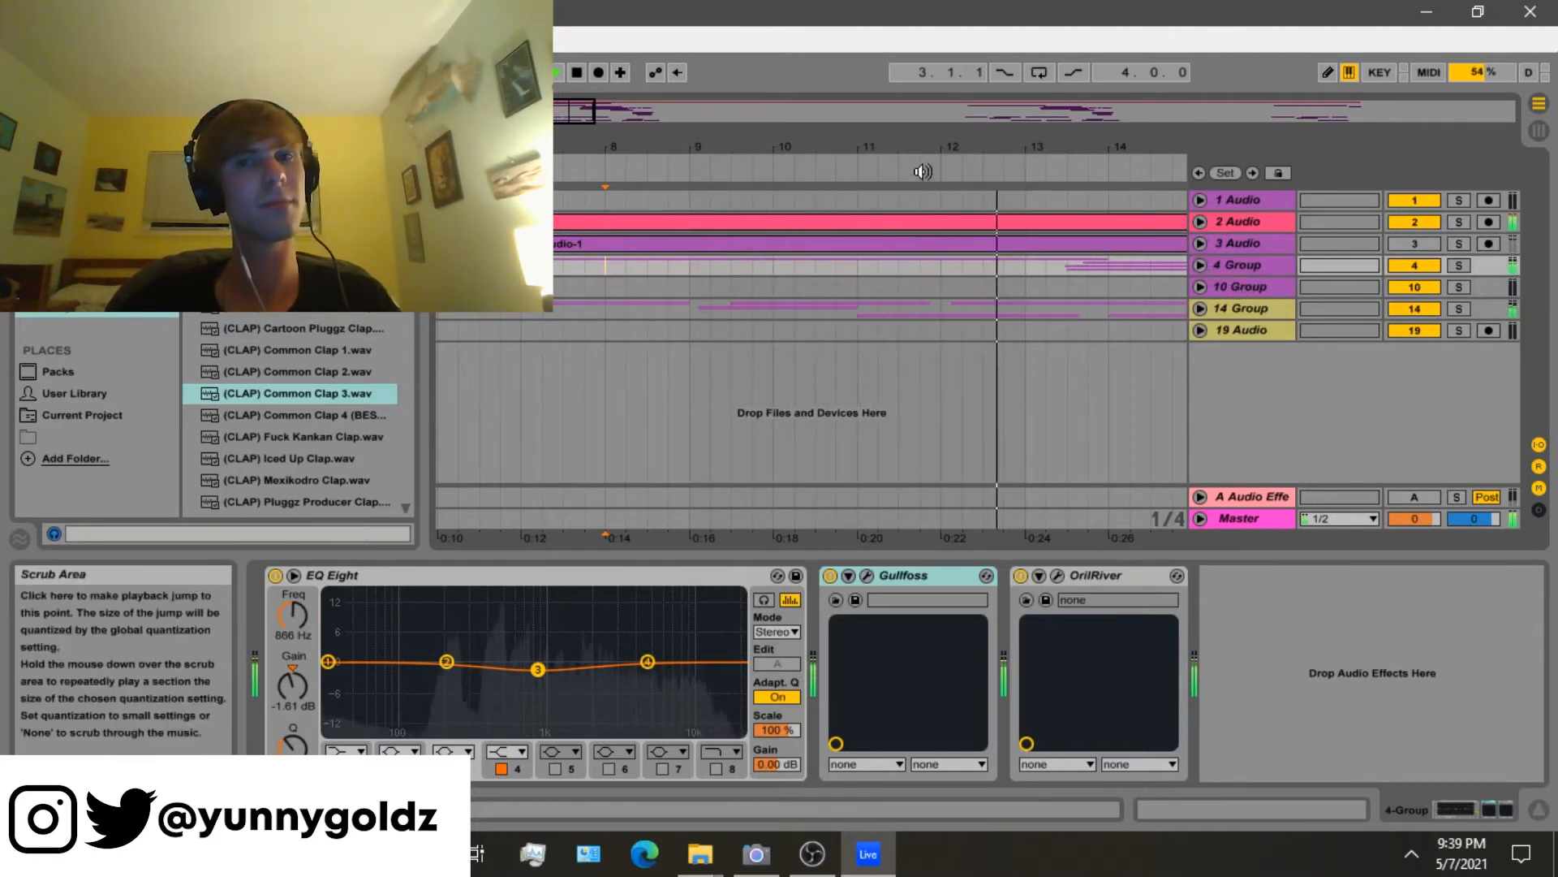
Unfold and solo 14 Group, and set the playback start at about 0:13 in the first 15 Audio clip.
{"action": "left_click", "coordinate": [1214, 313]}
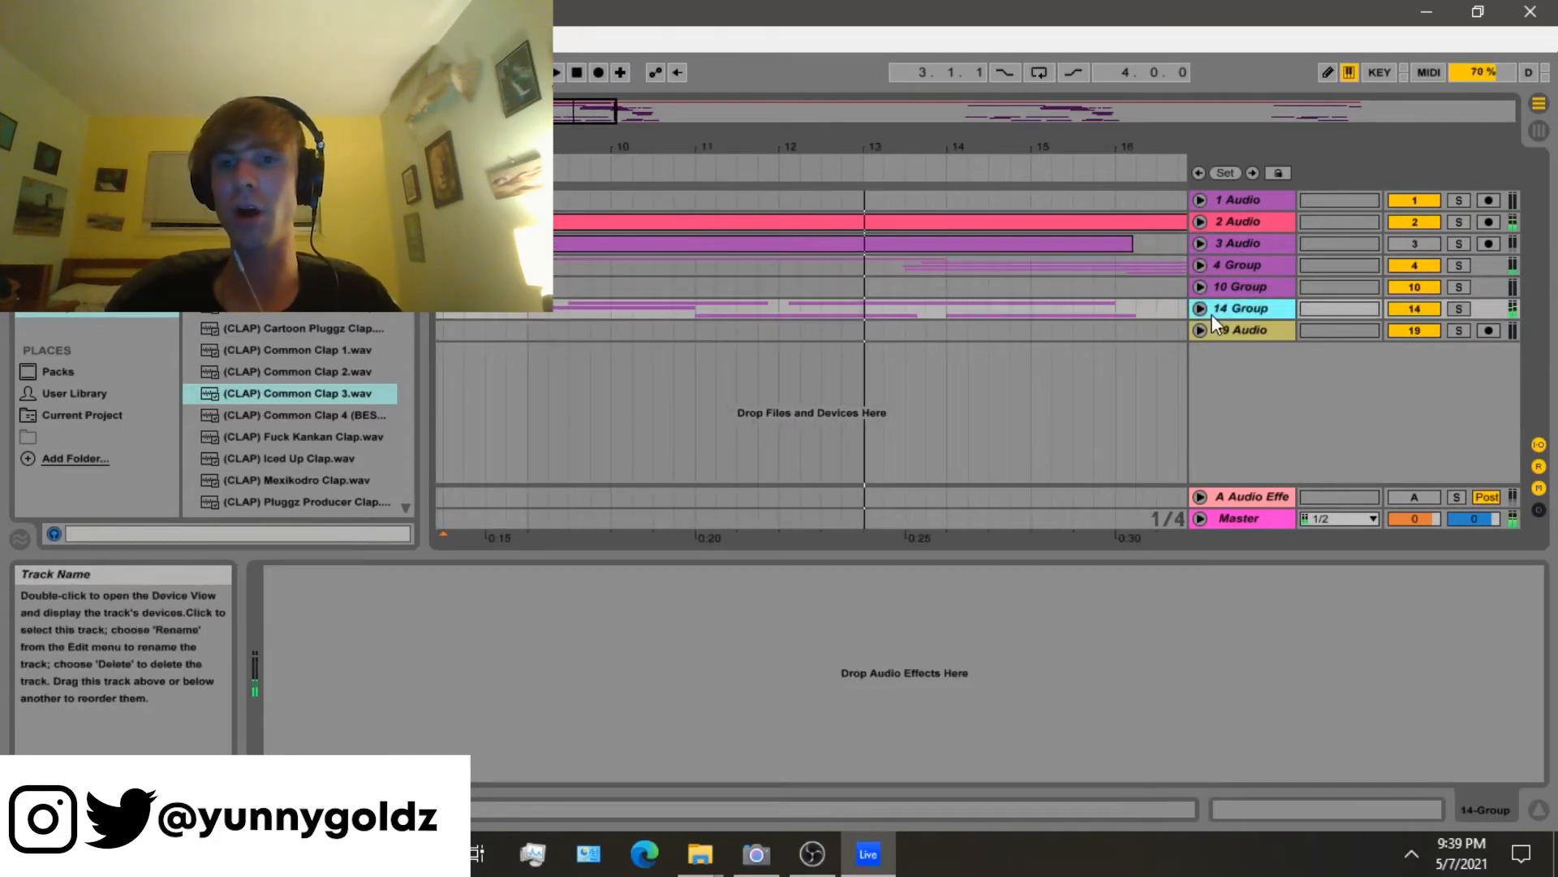
{"action": "left_click", "coordinate": [1199, 308]}
{"action": "left_click", "coordinate": [1458, 309]}
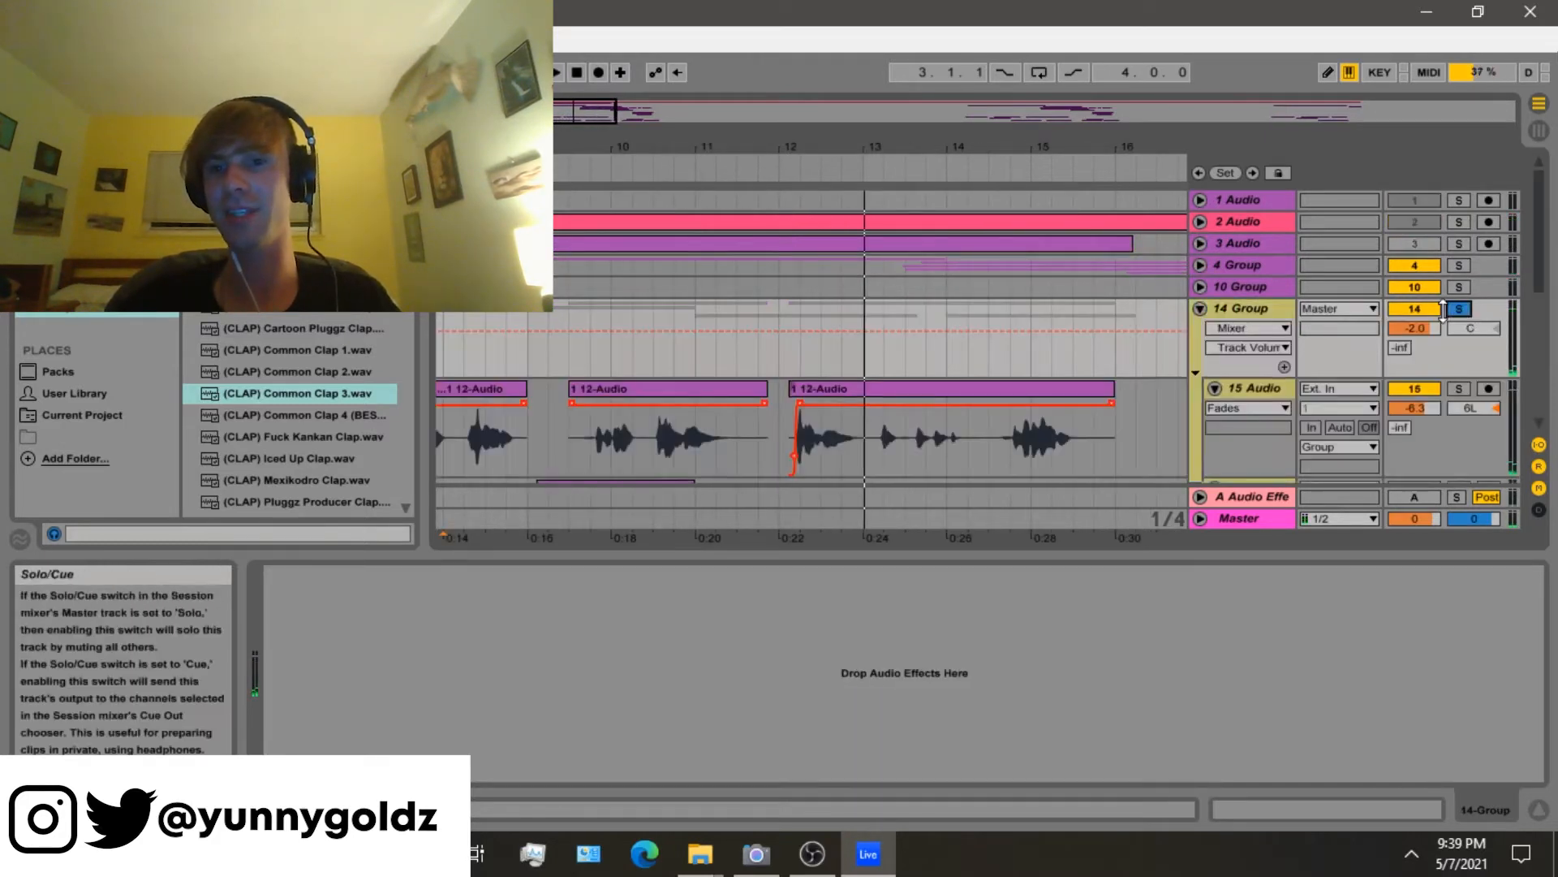
{"action": "scroll", "coordinate": [636, 197], "scroll_direction": "down", "scroll_amount": 2}
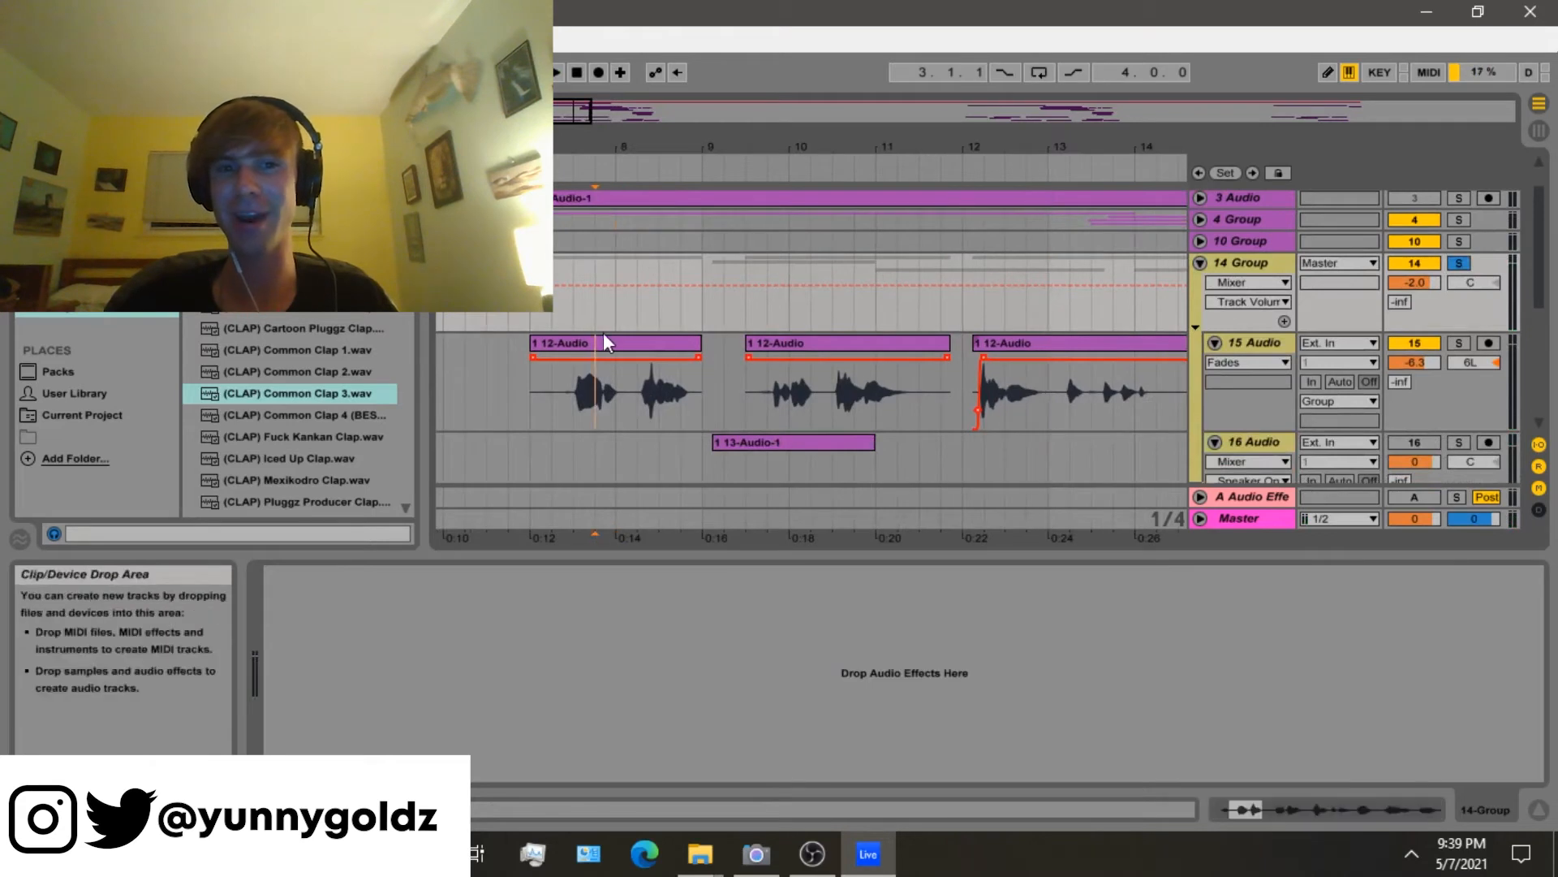
{"action": "left_click", "coordinate": [581, 385]}
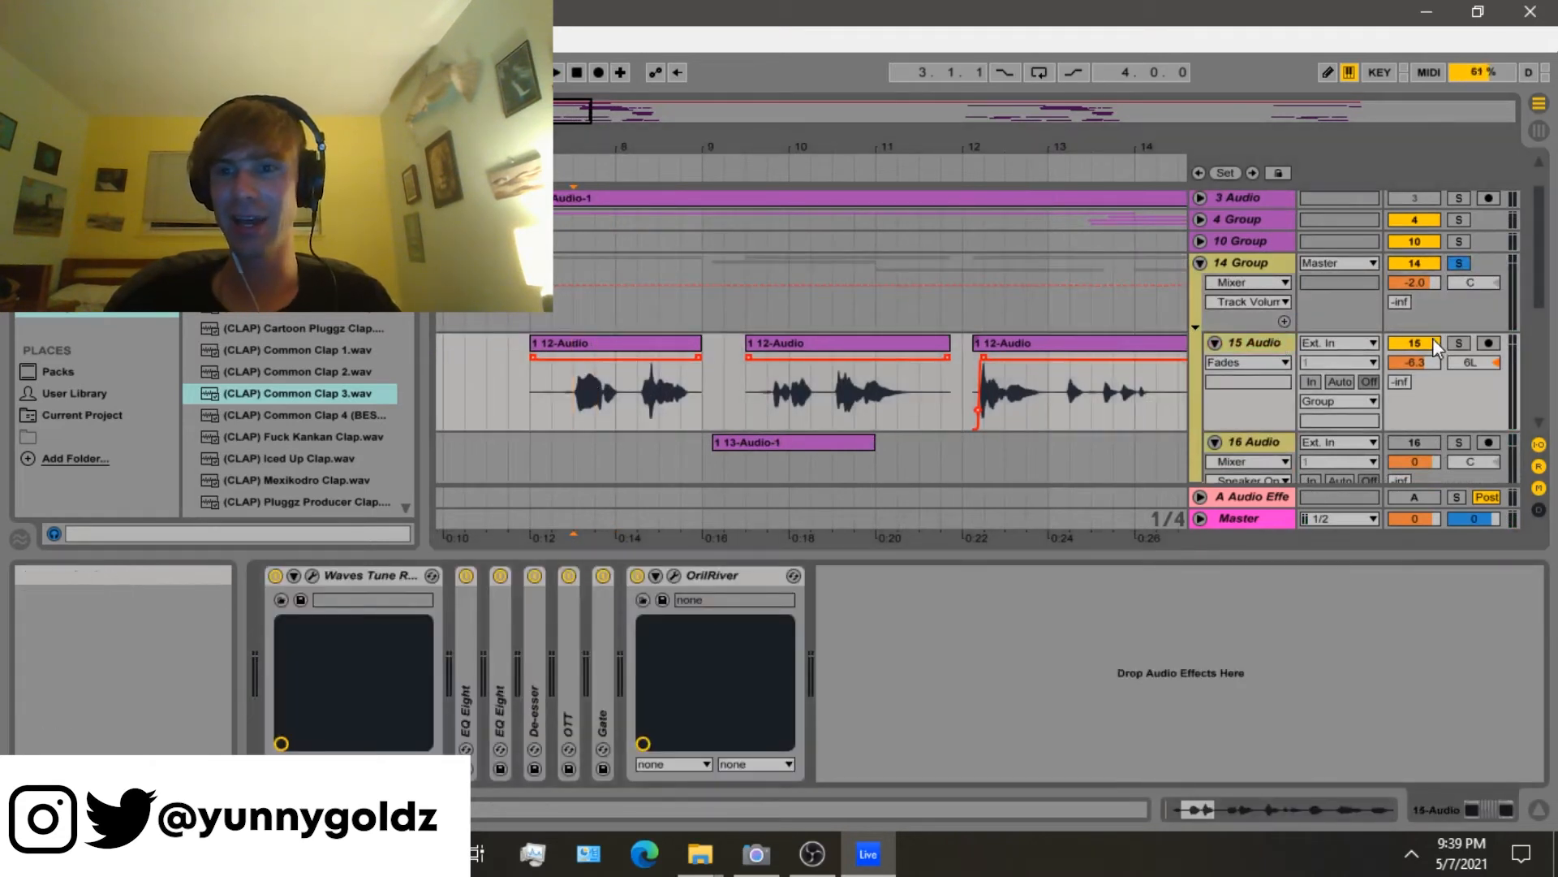
Solo 15 Audio inside 14 Group and display its effect chain.
{"action": "left_click", "coordinate": [1458, 343]}
{"action": "left_click", "coordinate": [1138, 328]}
{"action": "left_click", "coordinate": [1225, 342]}
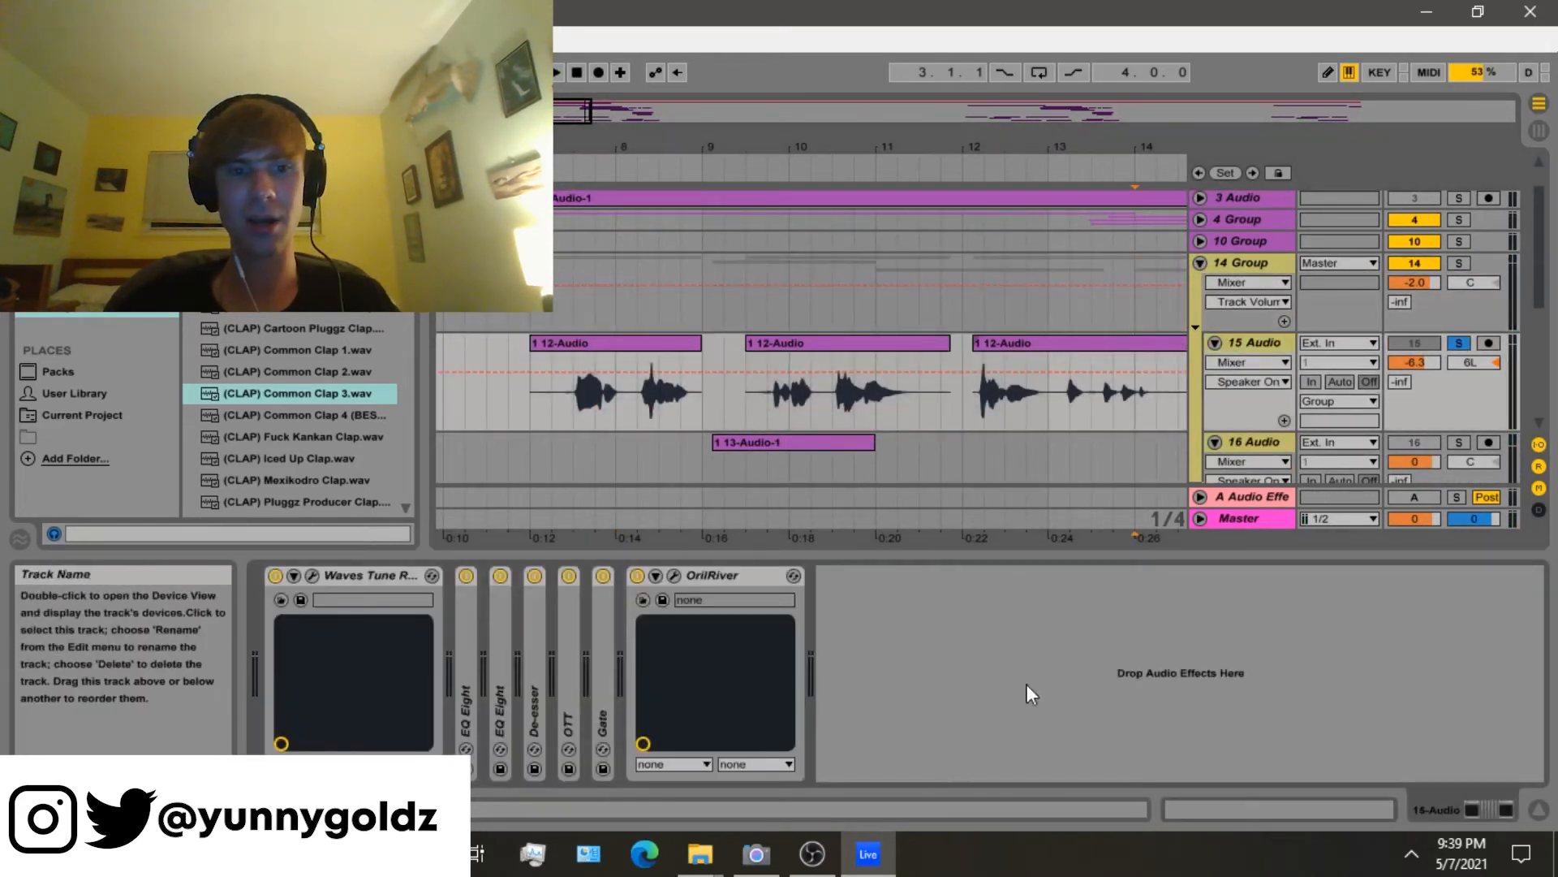
{"action": "left_click", "coordinate": [901, 717]}
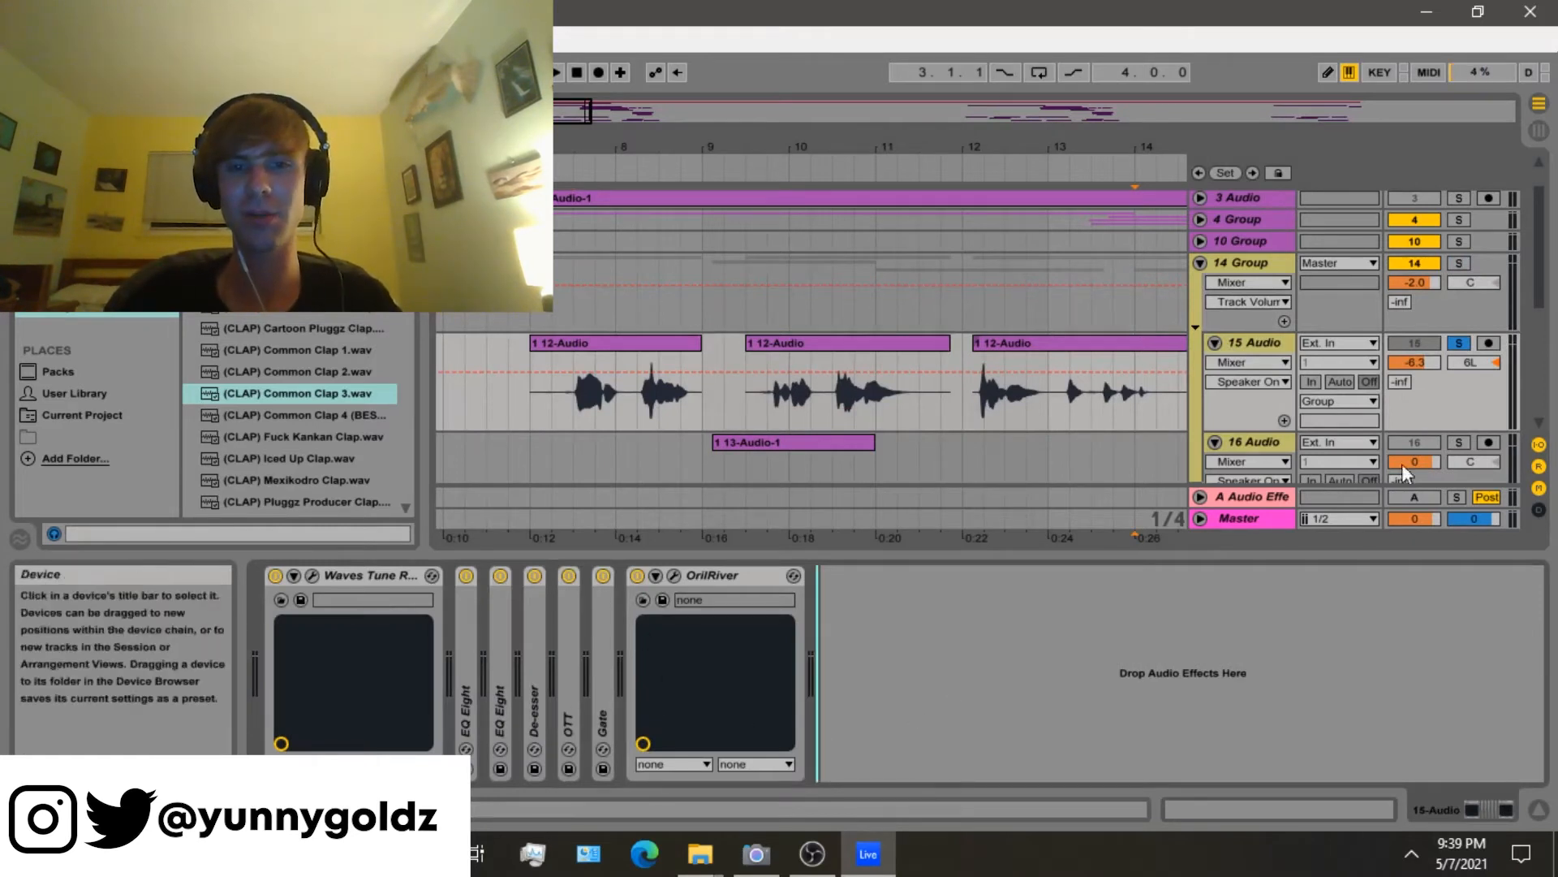
Switch the solo to the whole 14 Group and play it from about 0:13.
{"action": "left_click", "coordinate": [1221, 265]}
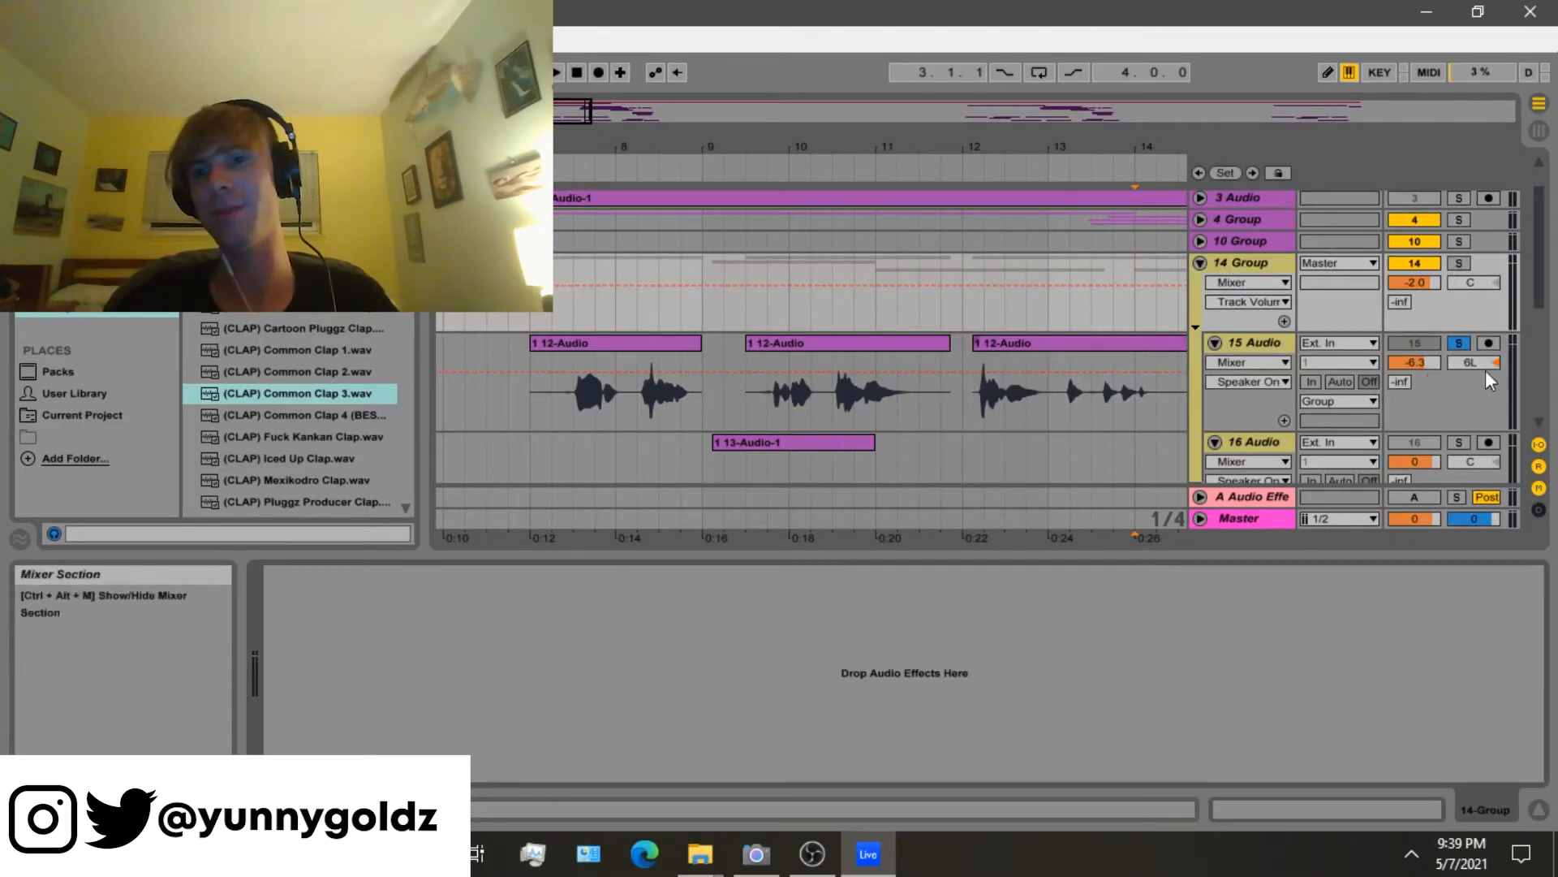
{"action": "left_click", "coordinate": [1459, 263]}
{"action": "scroll", "coordinate": [1462, 267], "scroll_direction": "down", "scroll_amount": 1}
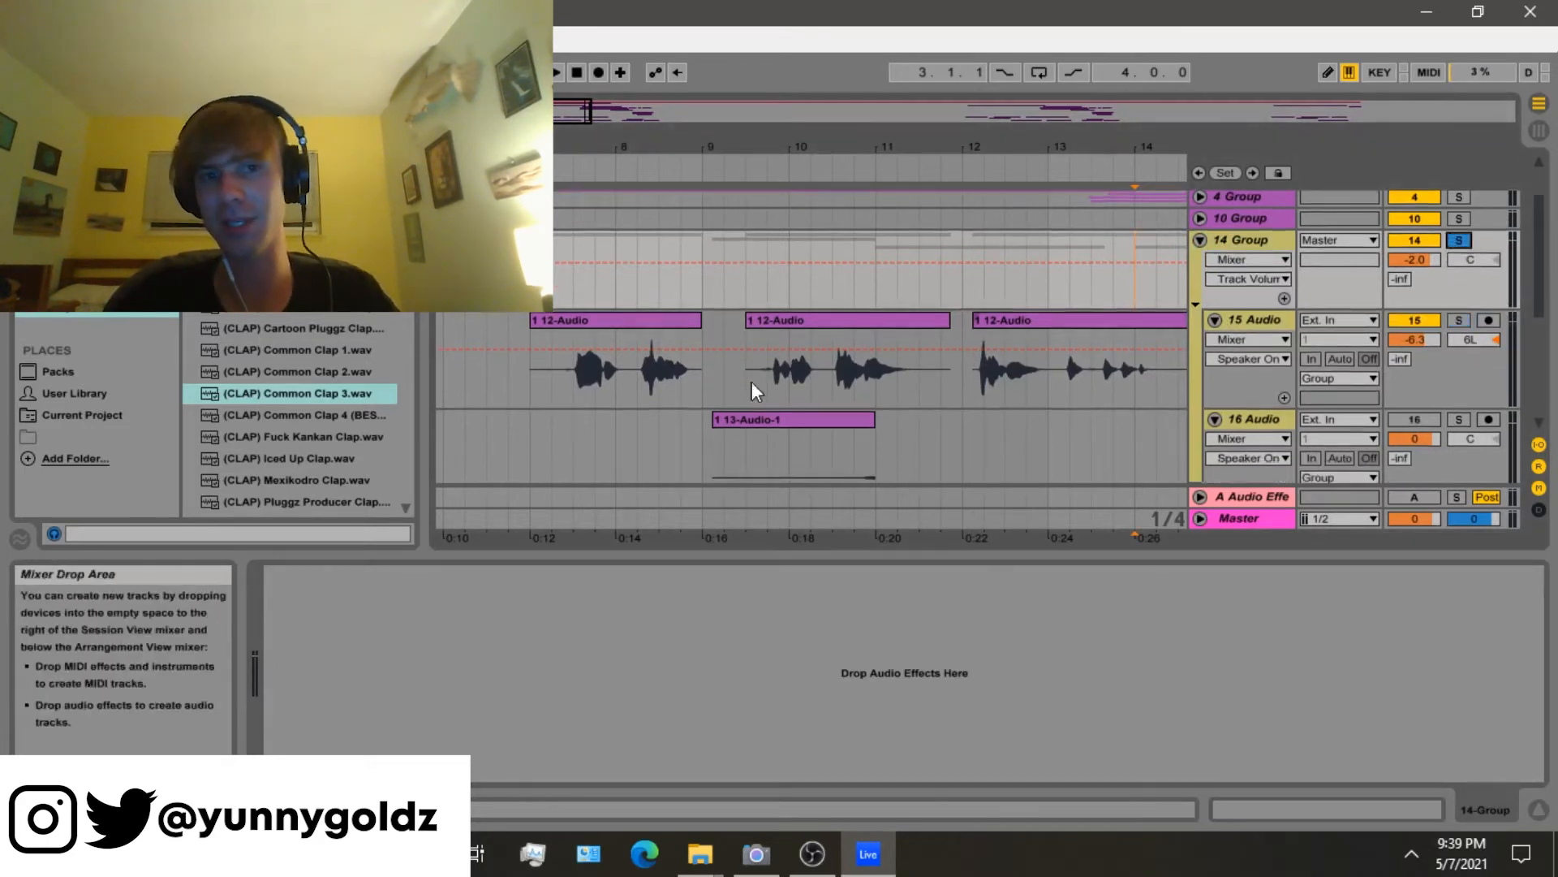
{"action": "left_click", "coordinate": [565, 392]}
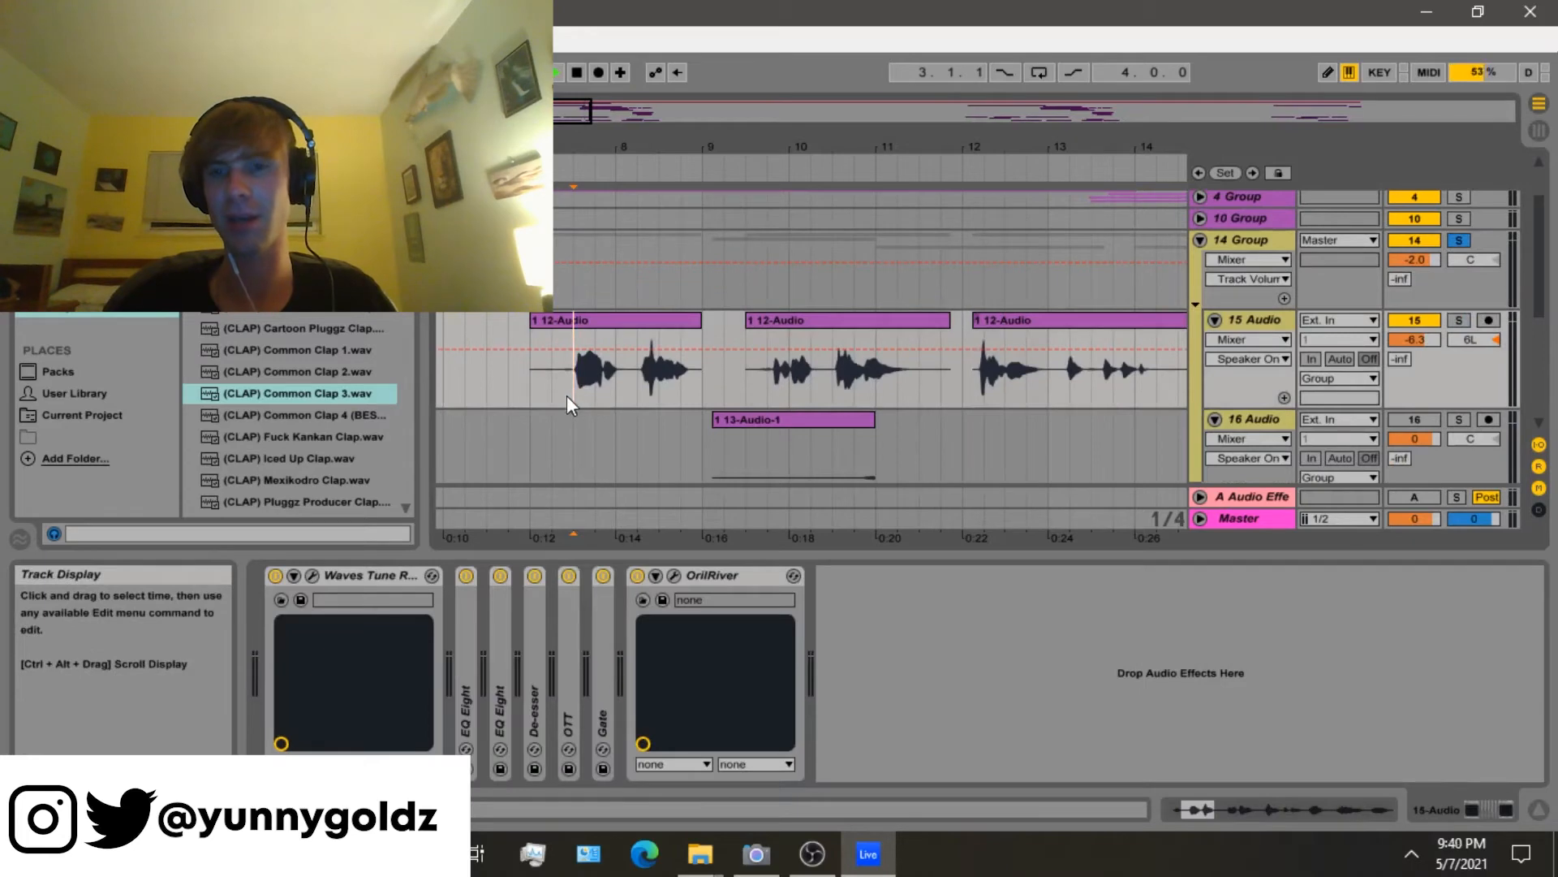
{"action": "key", "text": "space"}
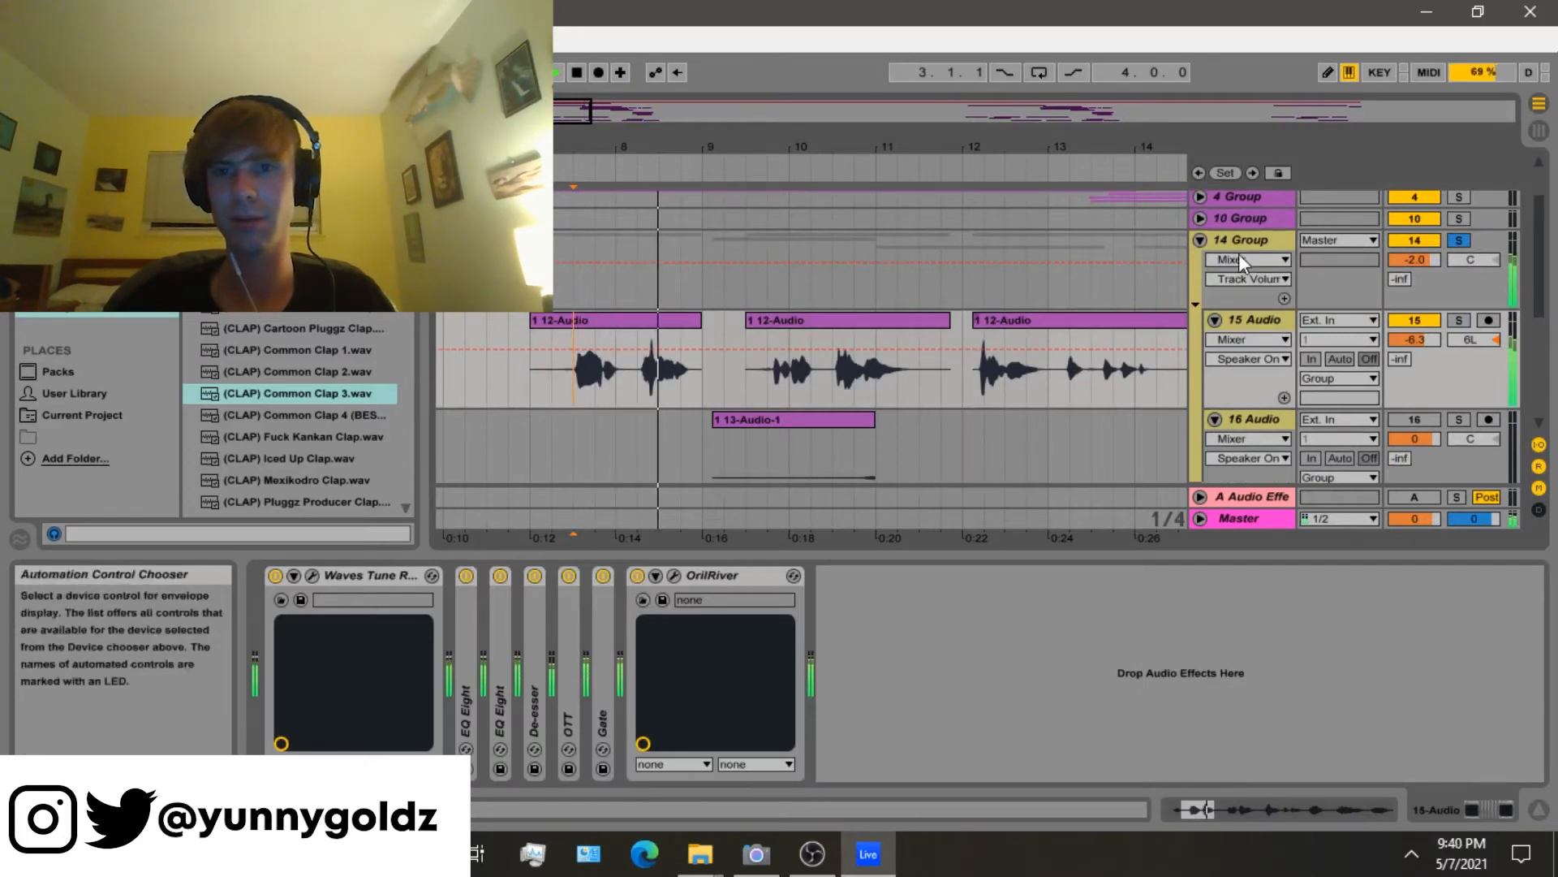
Compare the effect chains of 15 Audio, 16 Audio and 14 Group while the group plays.
{"action": "left_click", "coordinate": [1244, 301]}
{"action": "left_click", "coordinate": [1246, 322]}
{"action": "scroll", "coordinate": [1225, 341], "scroll_direction": "down", "scroll_amount": 1}
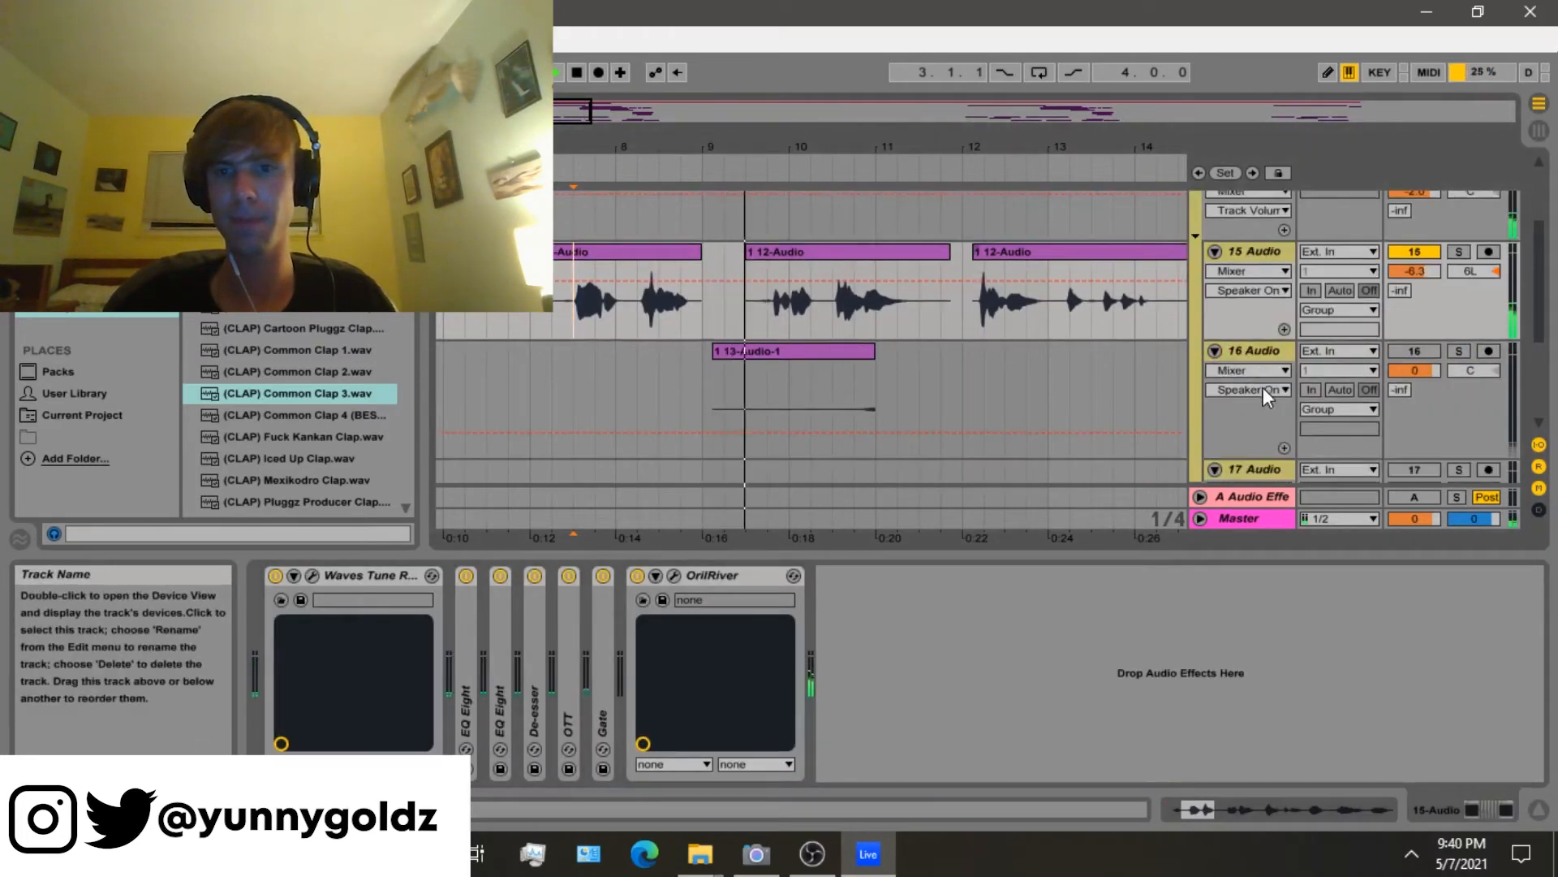
{"action": "left_click", "coordinate": [1245, 348]}
{"action": "scroll", "coordinate": [1234, 325], "scroll_direction": "up", "scroll_amount": 2}
{"action": "left_click", "coordinate": [1247, 237]}
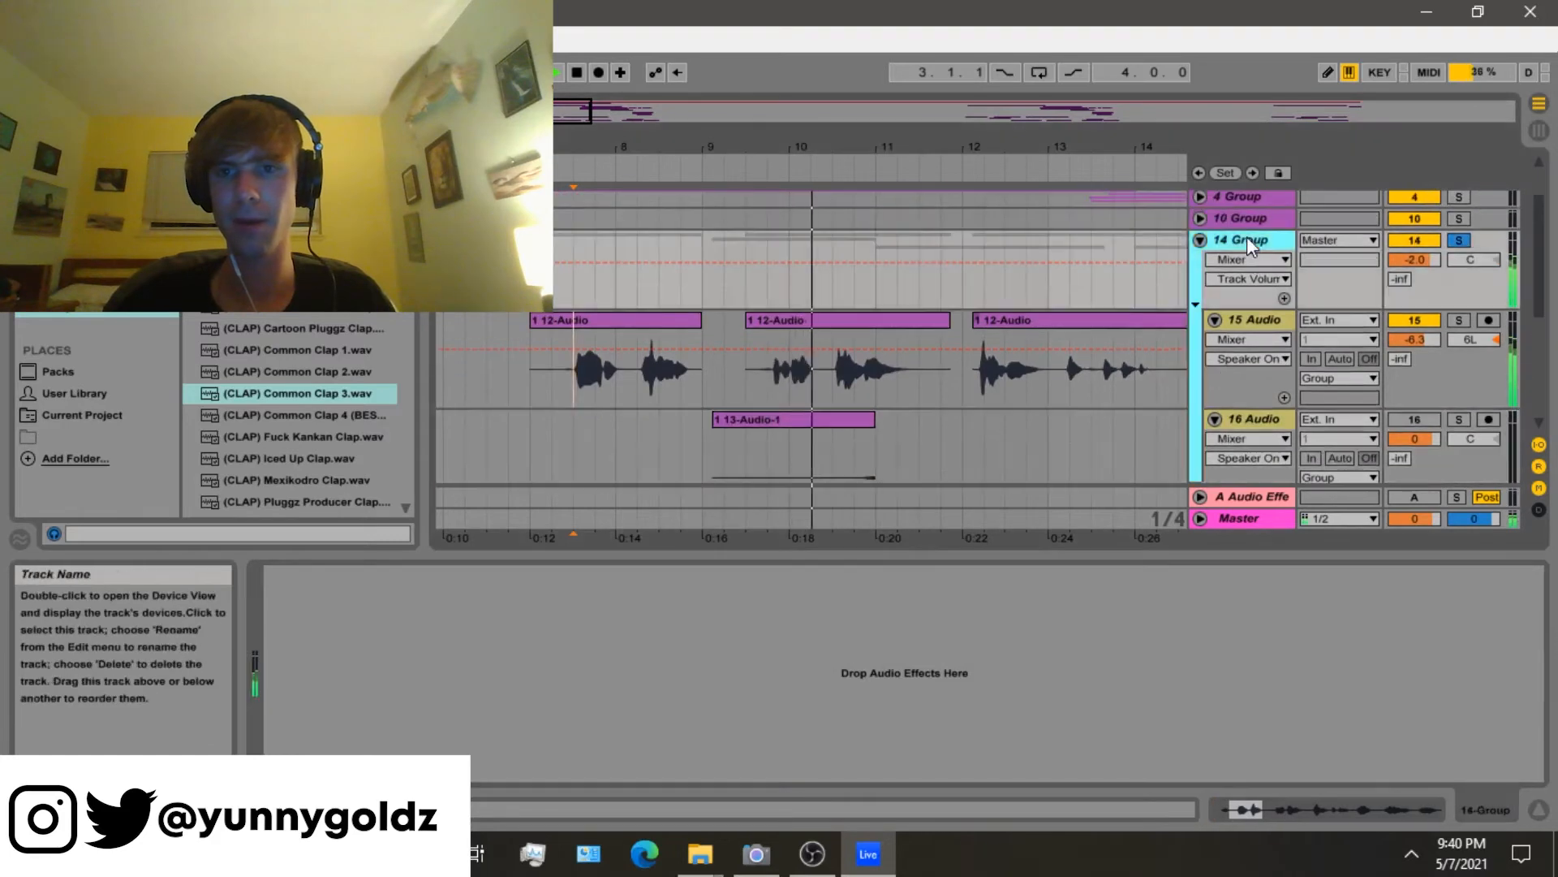
{"action": "left_click", "coordinate": [1264, 318]}
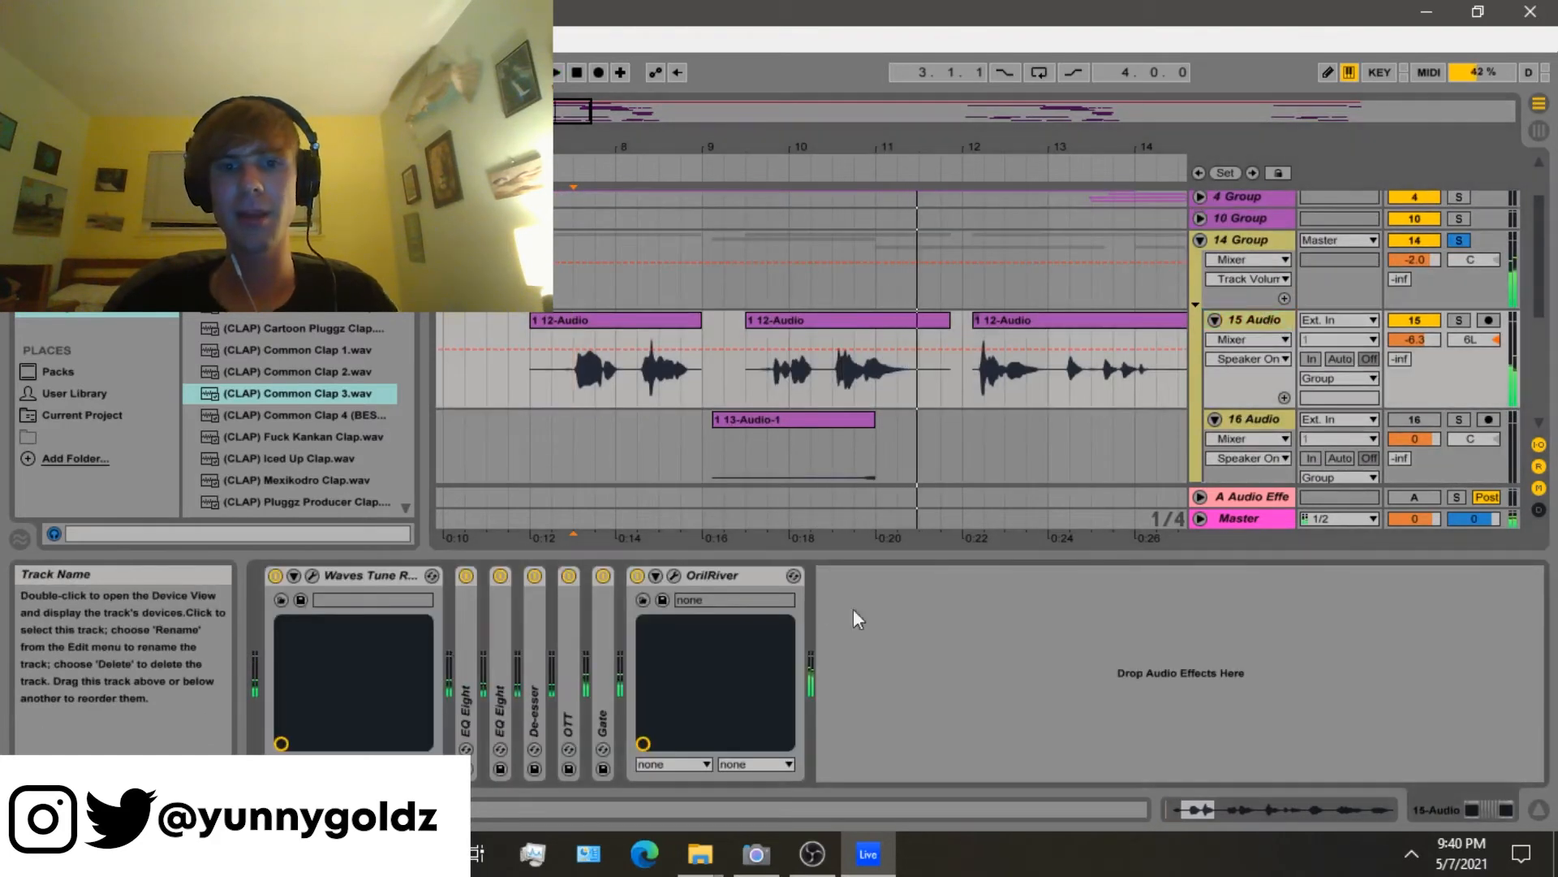
Inspect the OrilRiver reverb settings on 15 Audio, close the plug-in window and turn off the solo on 14 Group.
{"action": "left_click", "coordinate": [673, 576]}
{"action": "left_click", "coordinate": [675, 576]}
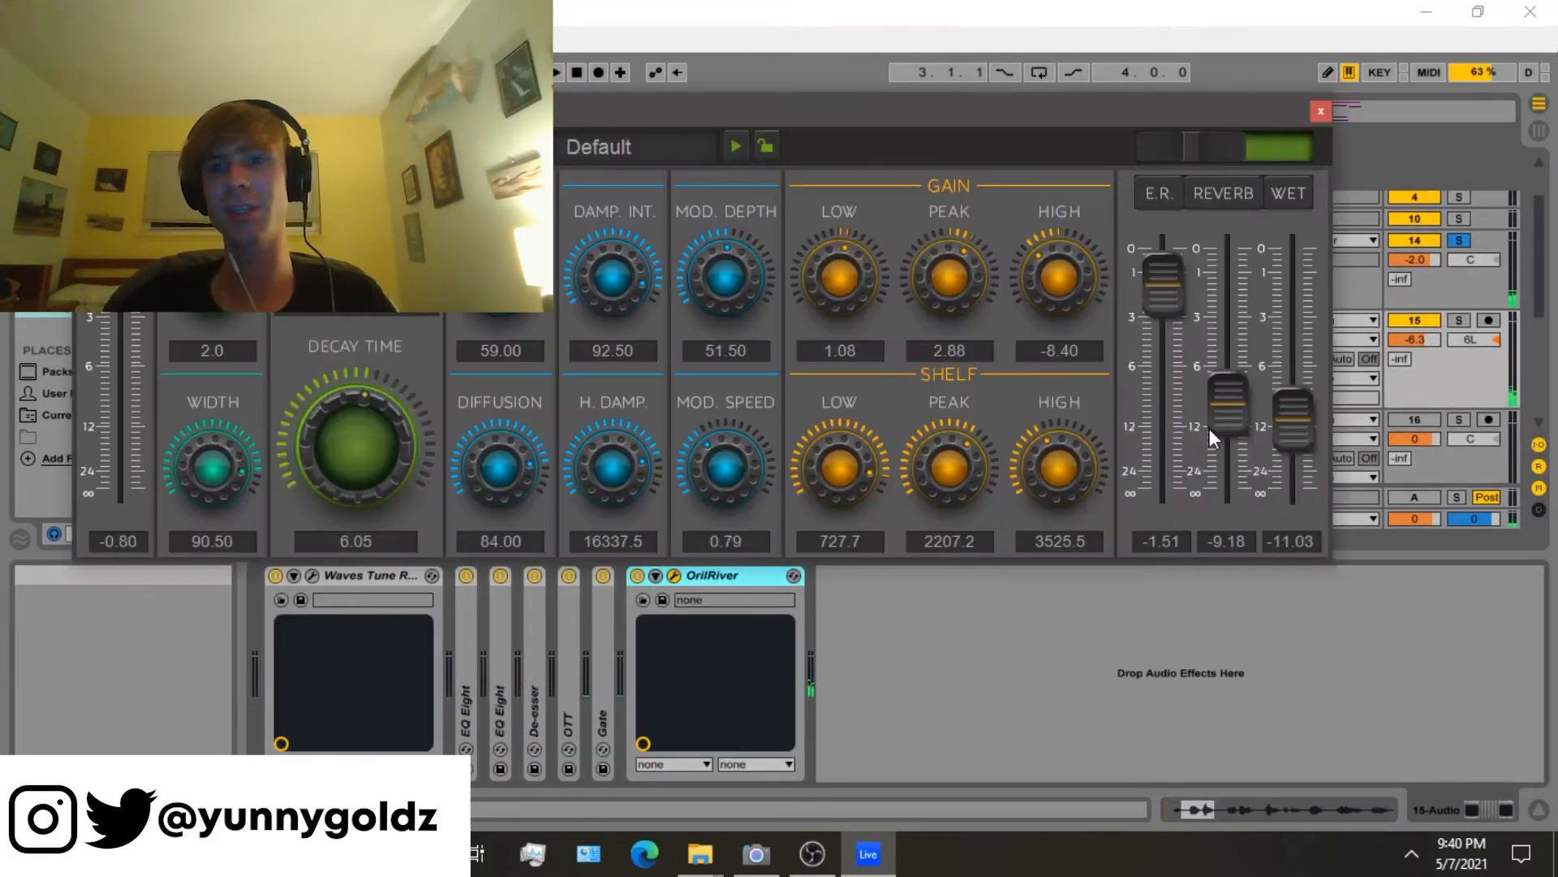
{"action": "left_click", "coordinate": [1320, 111]}
{"action": "left_click", "coordinate": [1459, 240]}
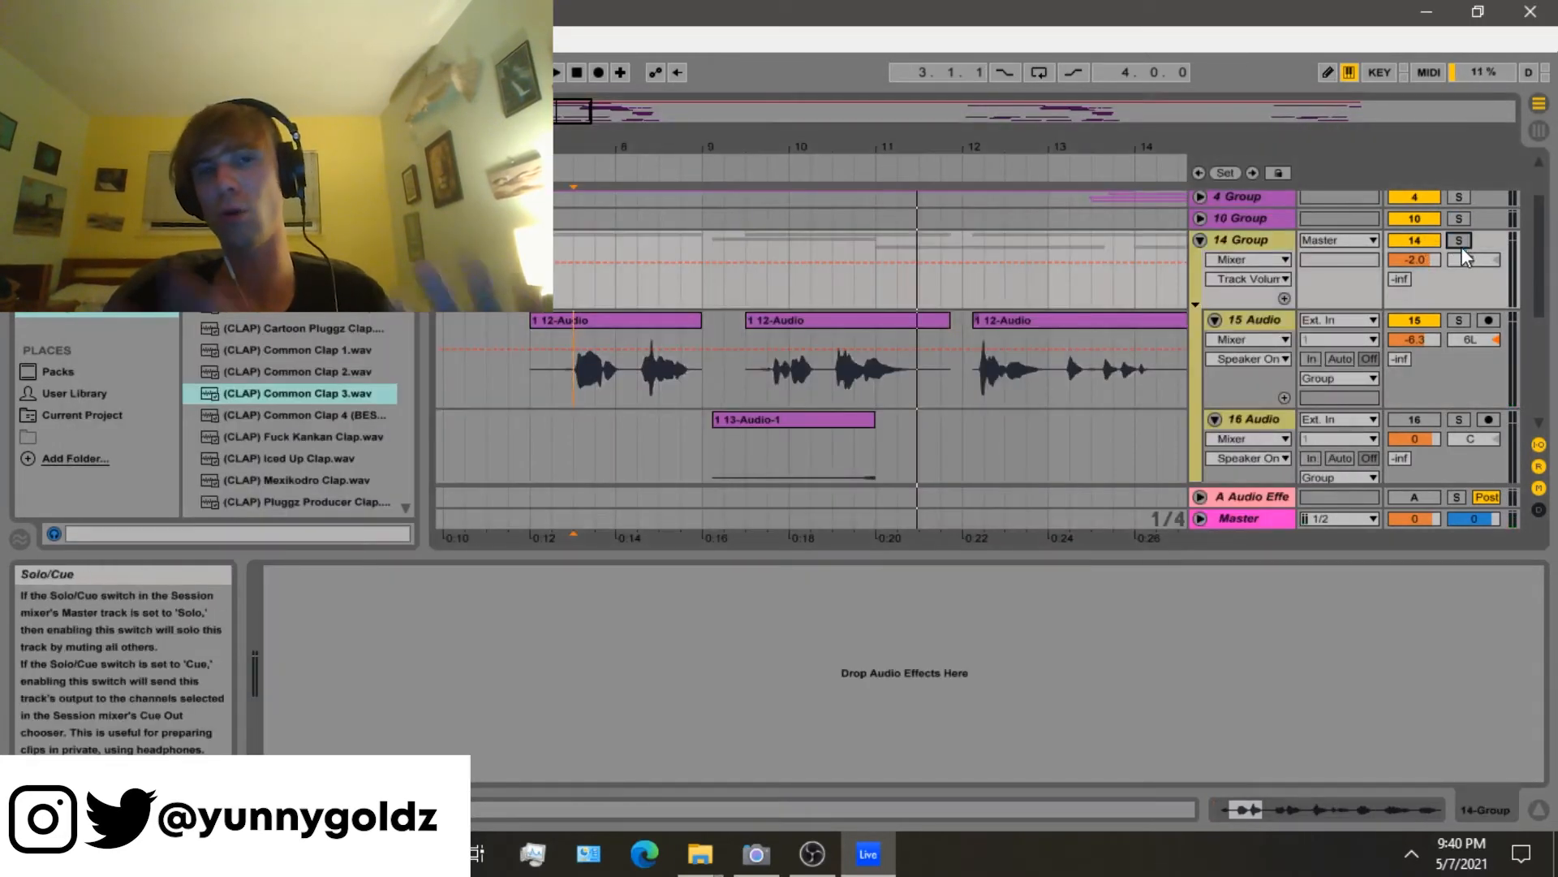
Solo 4 Group and 14 Group together and play them from about 0:13.
{"action": "scroll", "coordinate": [1497, 246], "scroll_direction": "up", "scroll_amount": 2}
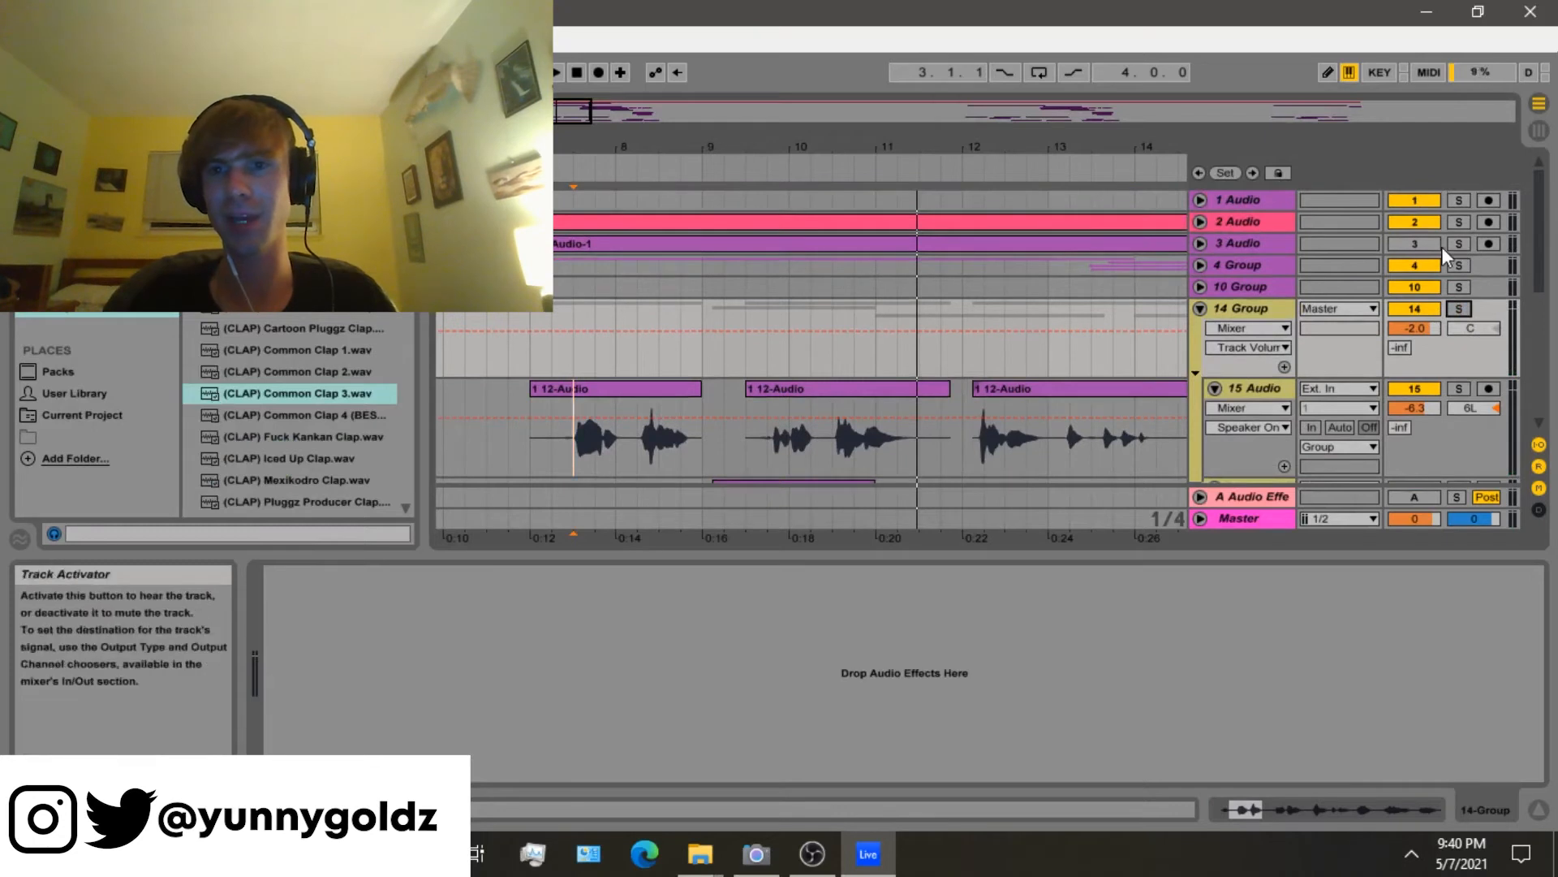
{"action": "left_click", "coordinate": [1458, 266]}
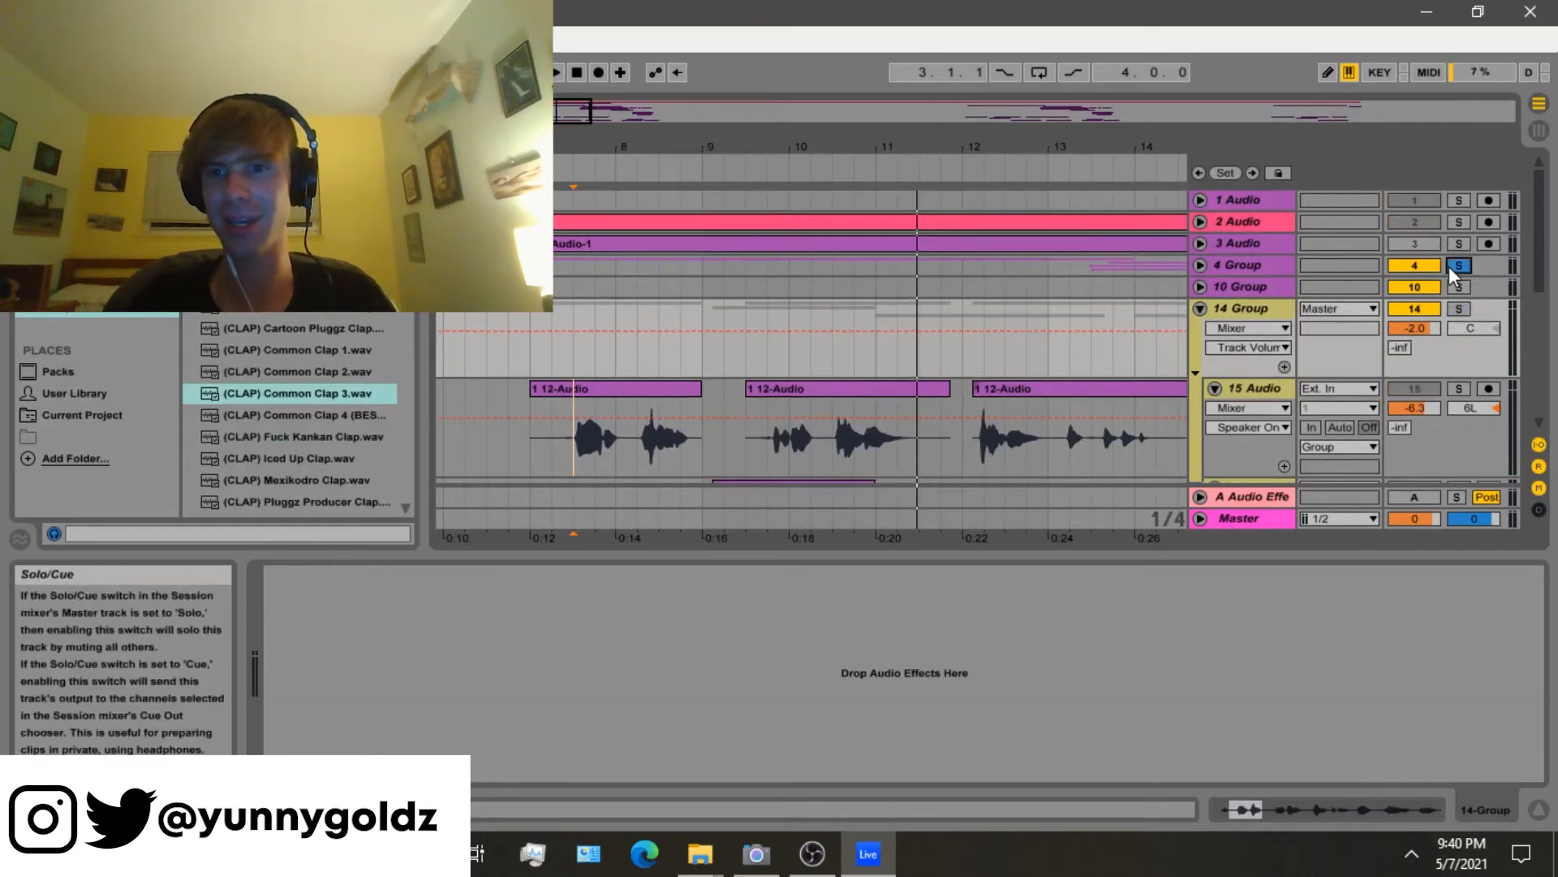
{"action": "left_click", "coordinate": [1458, 310], "text": "ctrl"}
{"action": "key", "text": "space"}
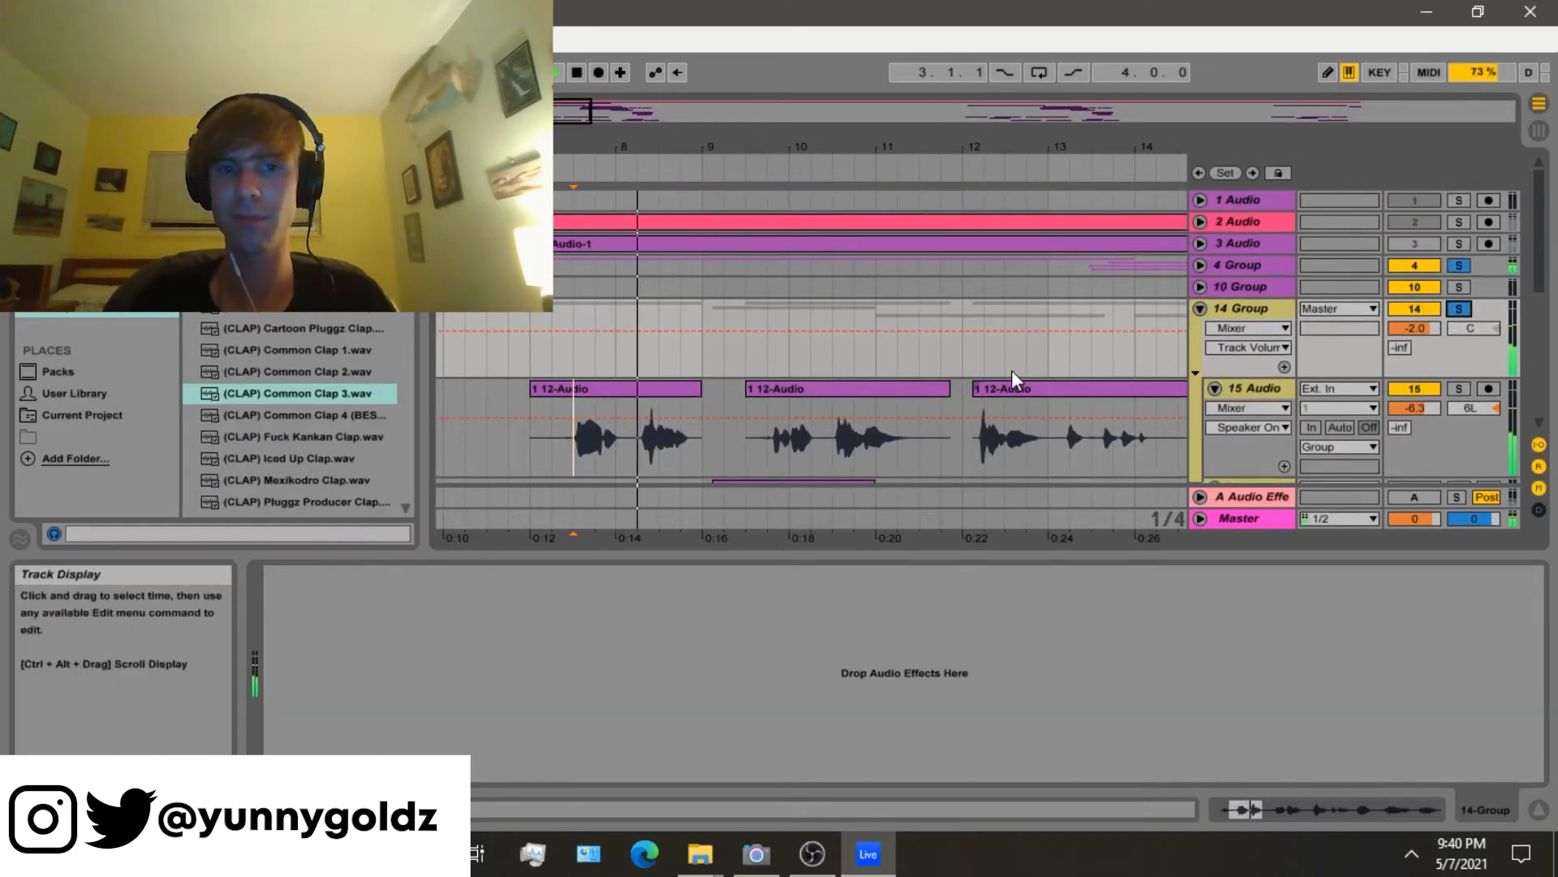
{"action": "scroll", "coordinate": [1305, 496], "scroll_direction": "down", "scroll_amount": 4}
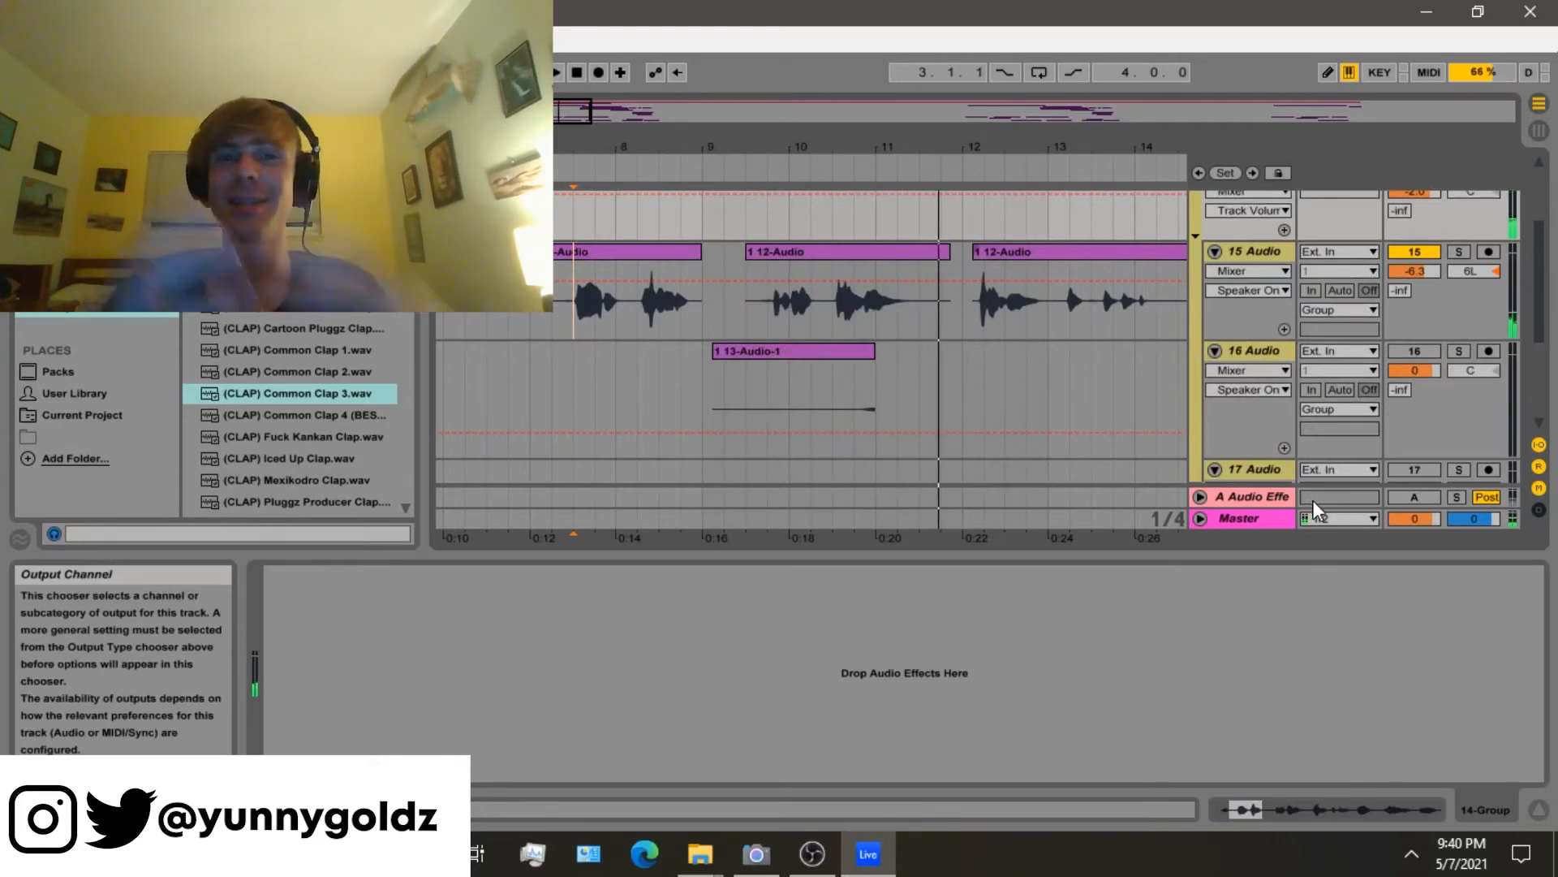
{"action": "scroll", "coordinate": [1261, 373], "scroll_direction": "up", "scroll_amount": 2}
{"action": "scroll", "coordinate": [1262, 373], "scroll_direction": "up", "scroll_amount": 2}
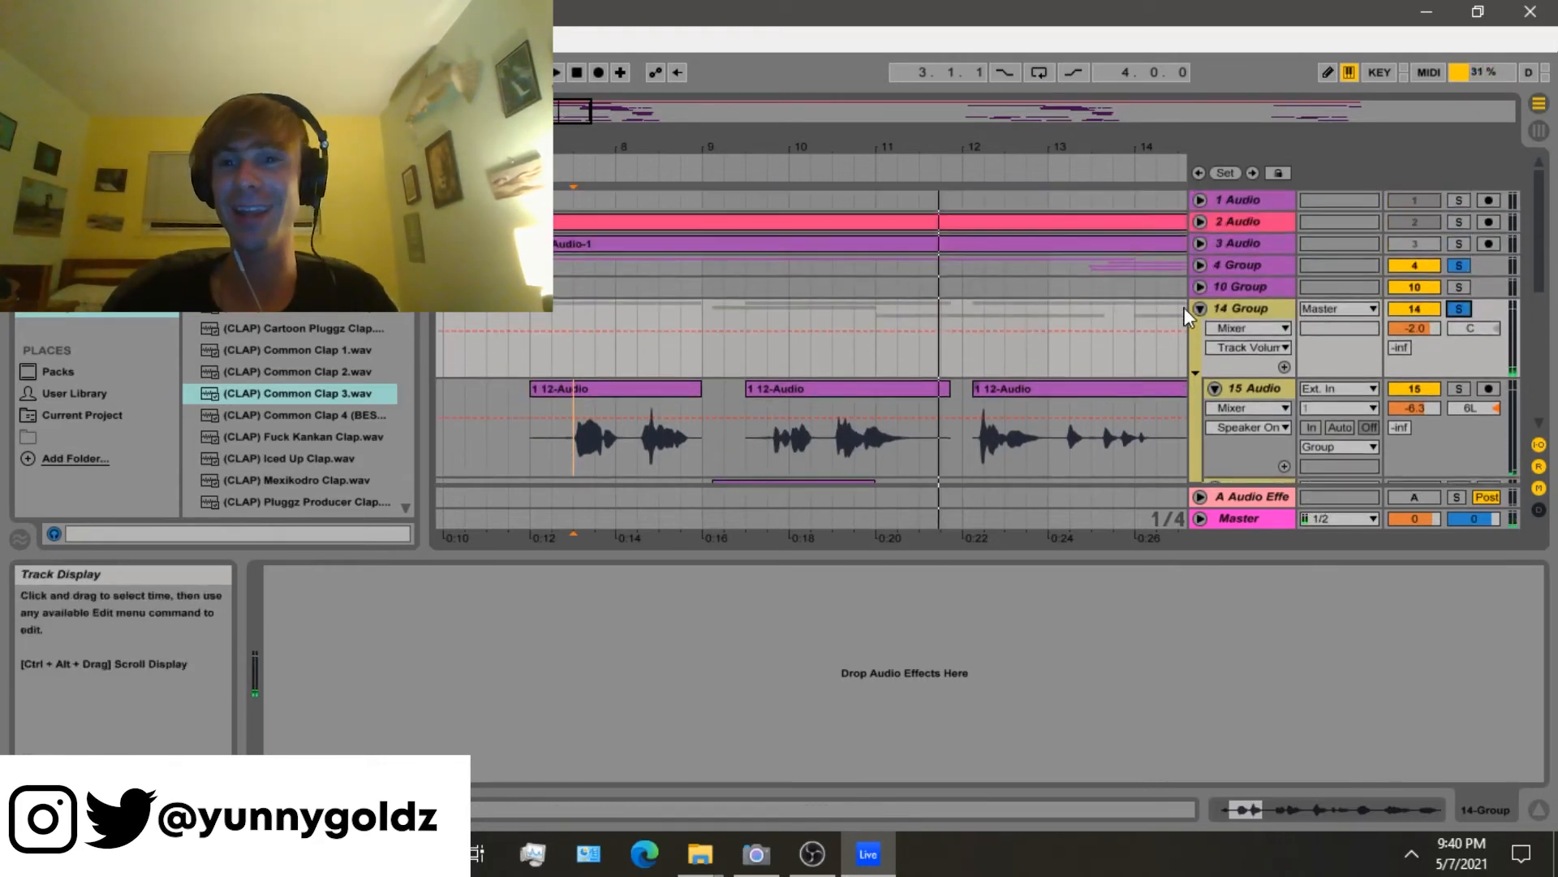
Clear the solos on 4 Group and 14 Group and fold both groups.
{"action": "left_click", "coordinate": [1201, 310]}
{"action": "left_click", "coordinate": [1464, 311]}
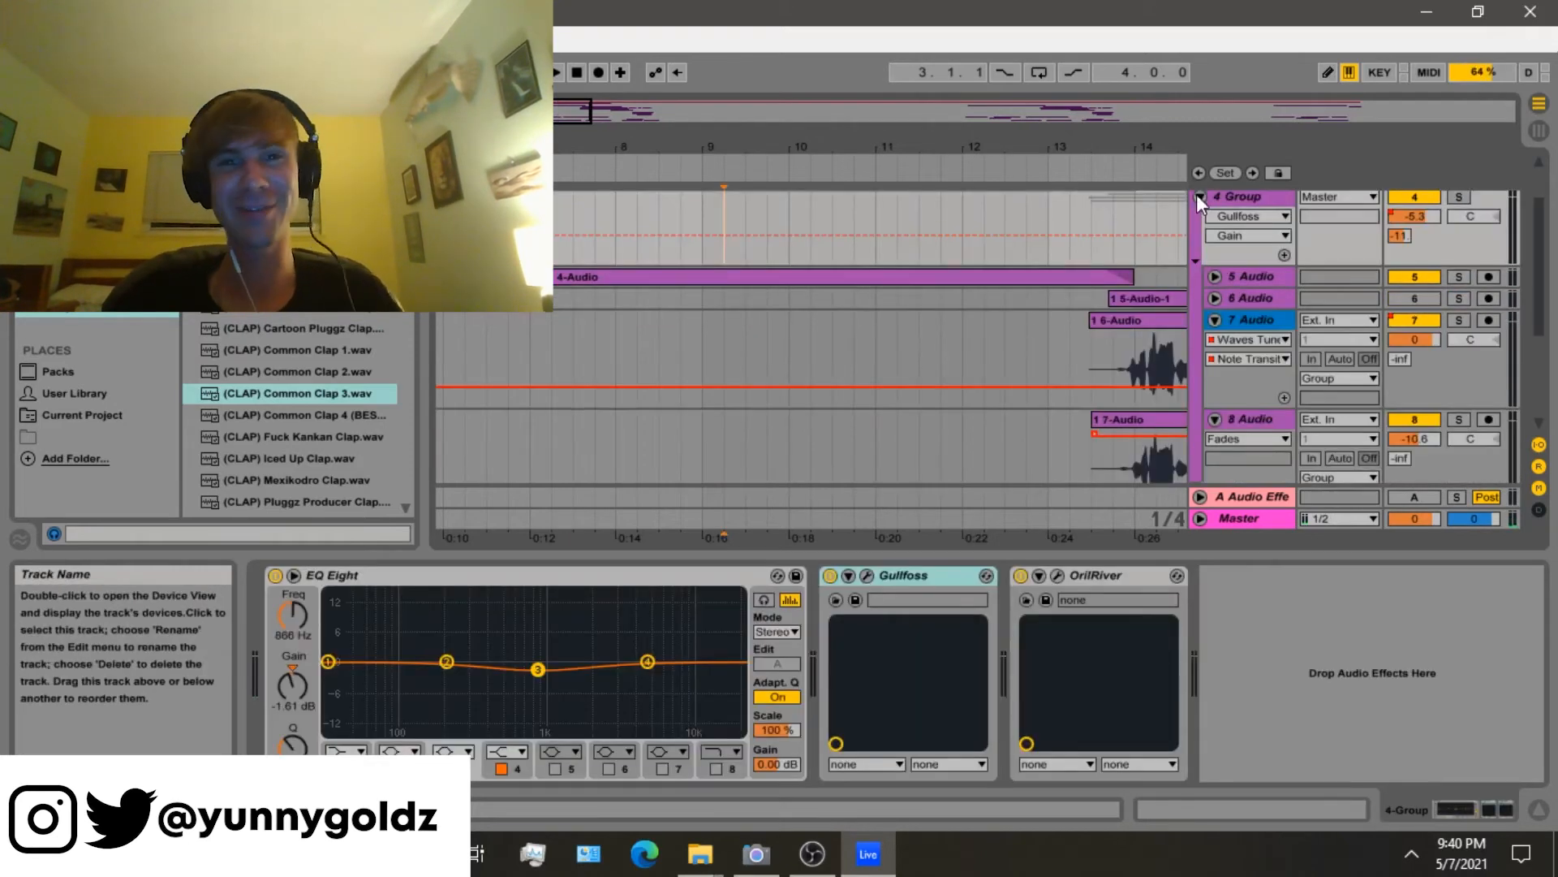
{"action": "left_click", "coordinate": [1196, 193]}
{"action": "left_click", "coordinate": [1199, 260]}
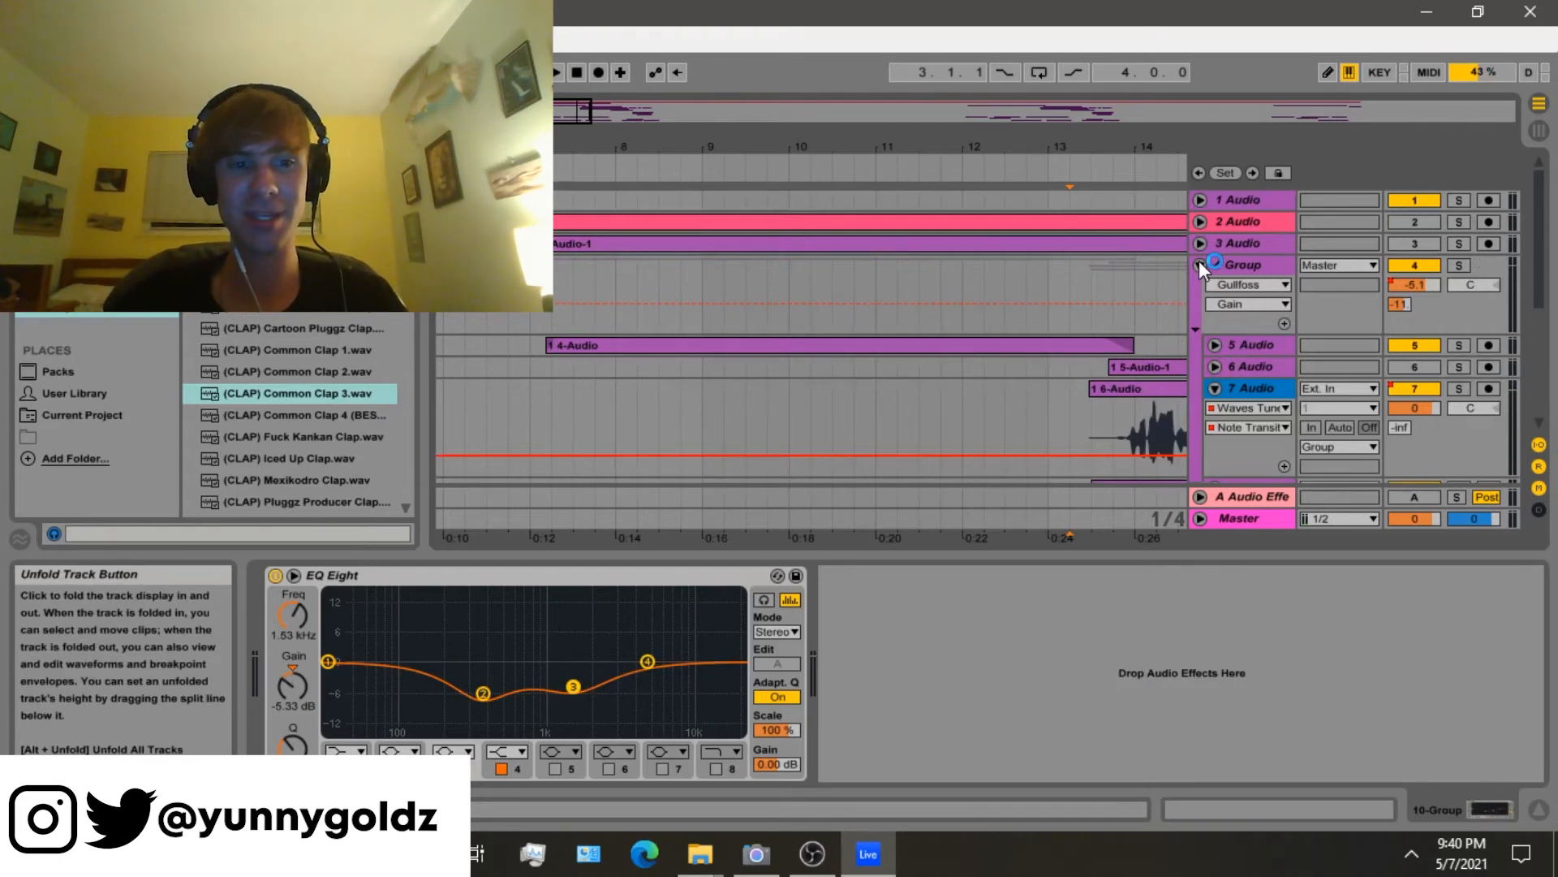
{"action": "left_click", "coordinate": [1200, 262]}
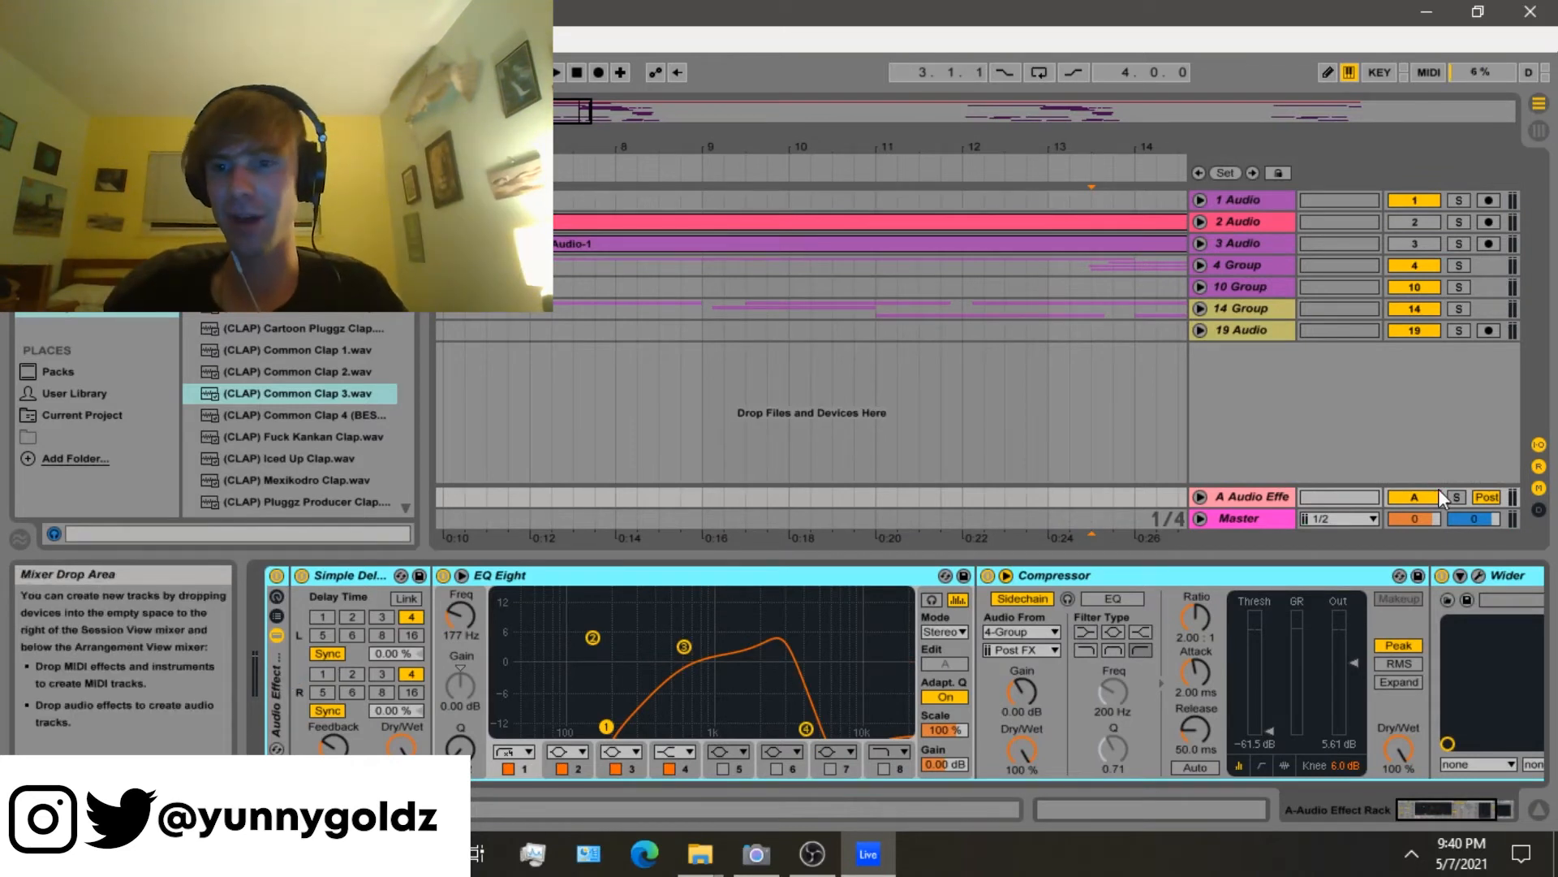
Solo the A Audio Effect Rack return and play it from about 0:18, keeping 2 Audio deactivated.
{"action": "left_click", "coordinate": [1458, 497]}
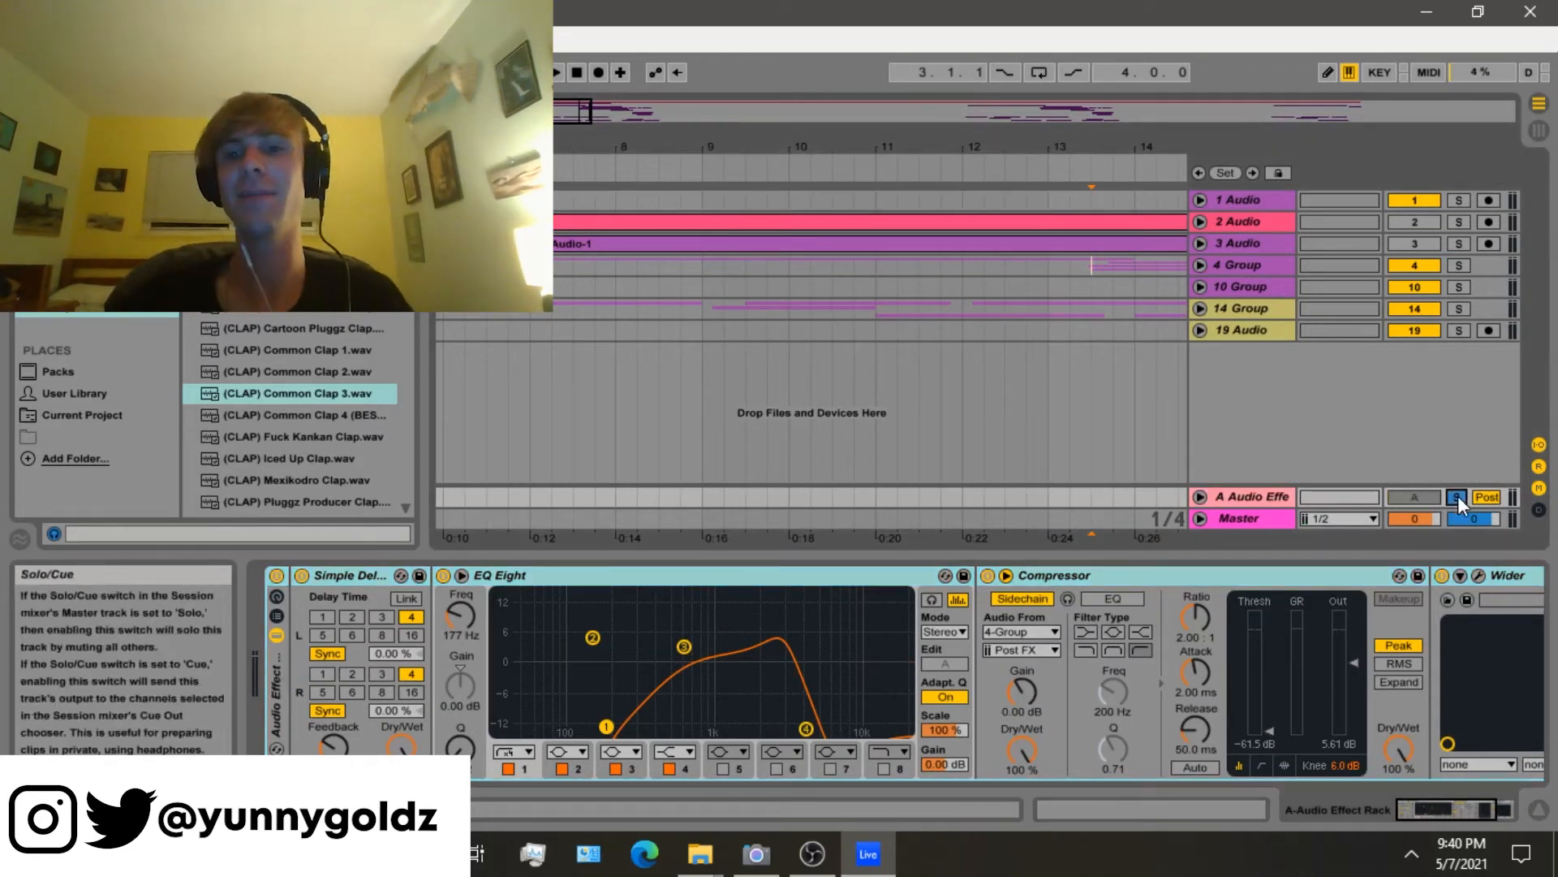
{"action": "left_click", "coordinate": [812, 330]}
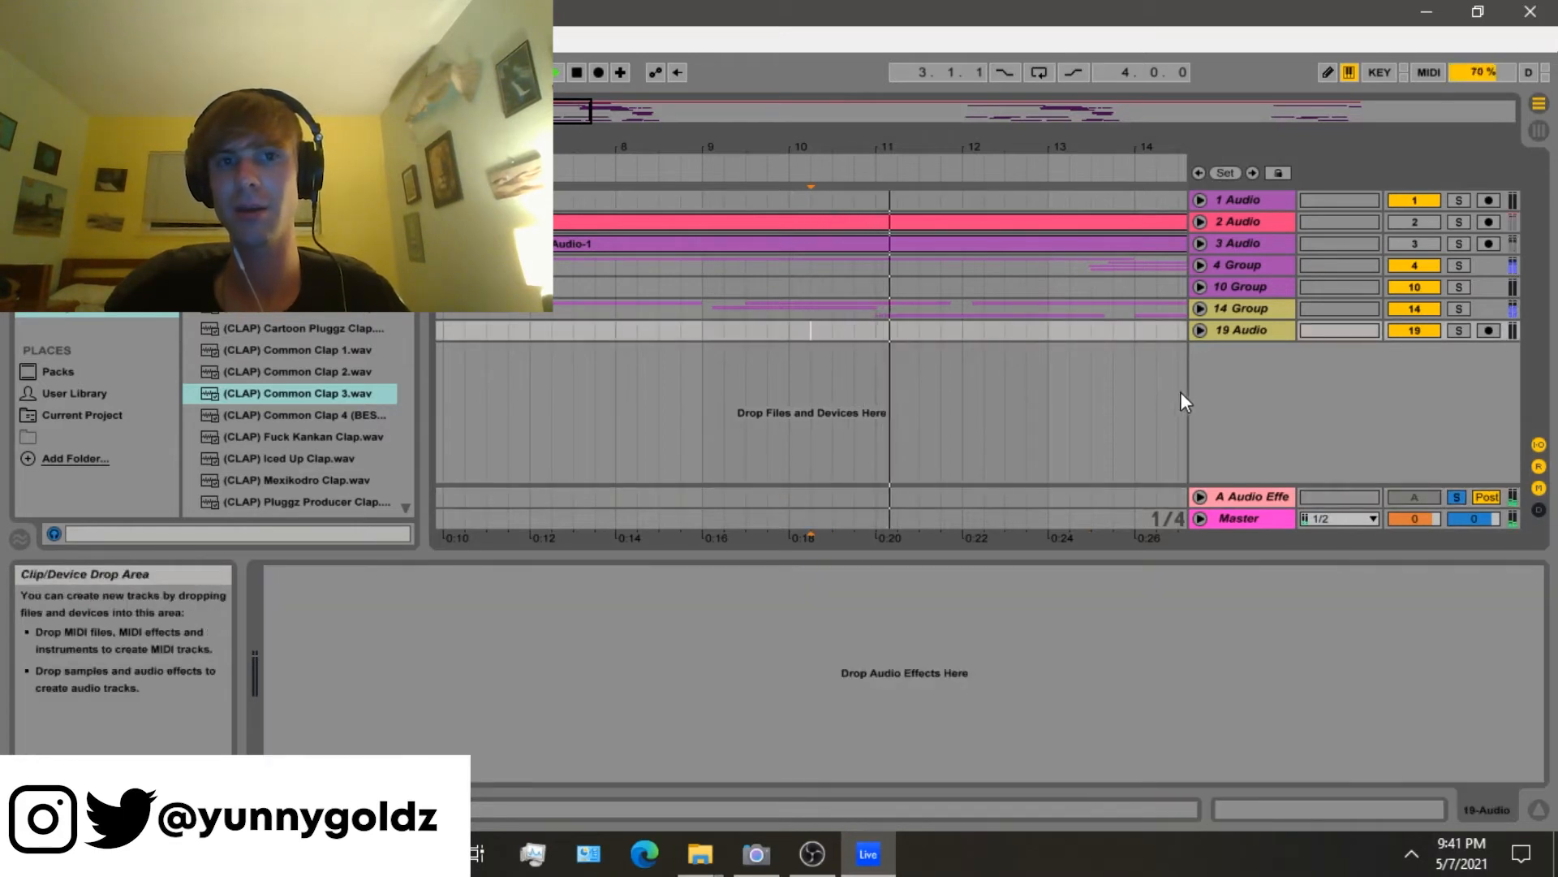
{"action": "left_click", "coordinate": [1453, 285]}
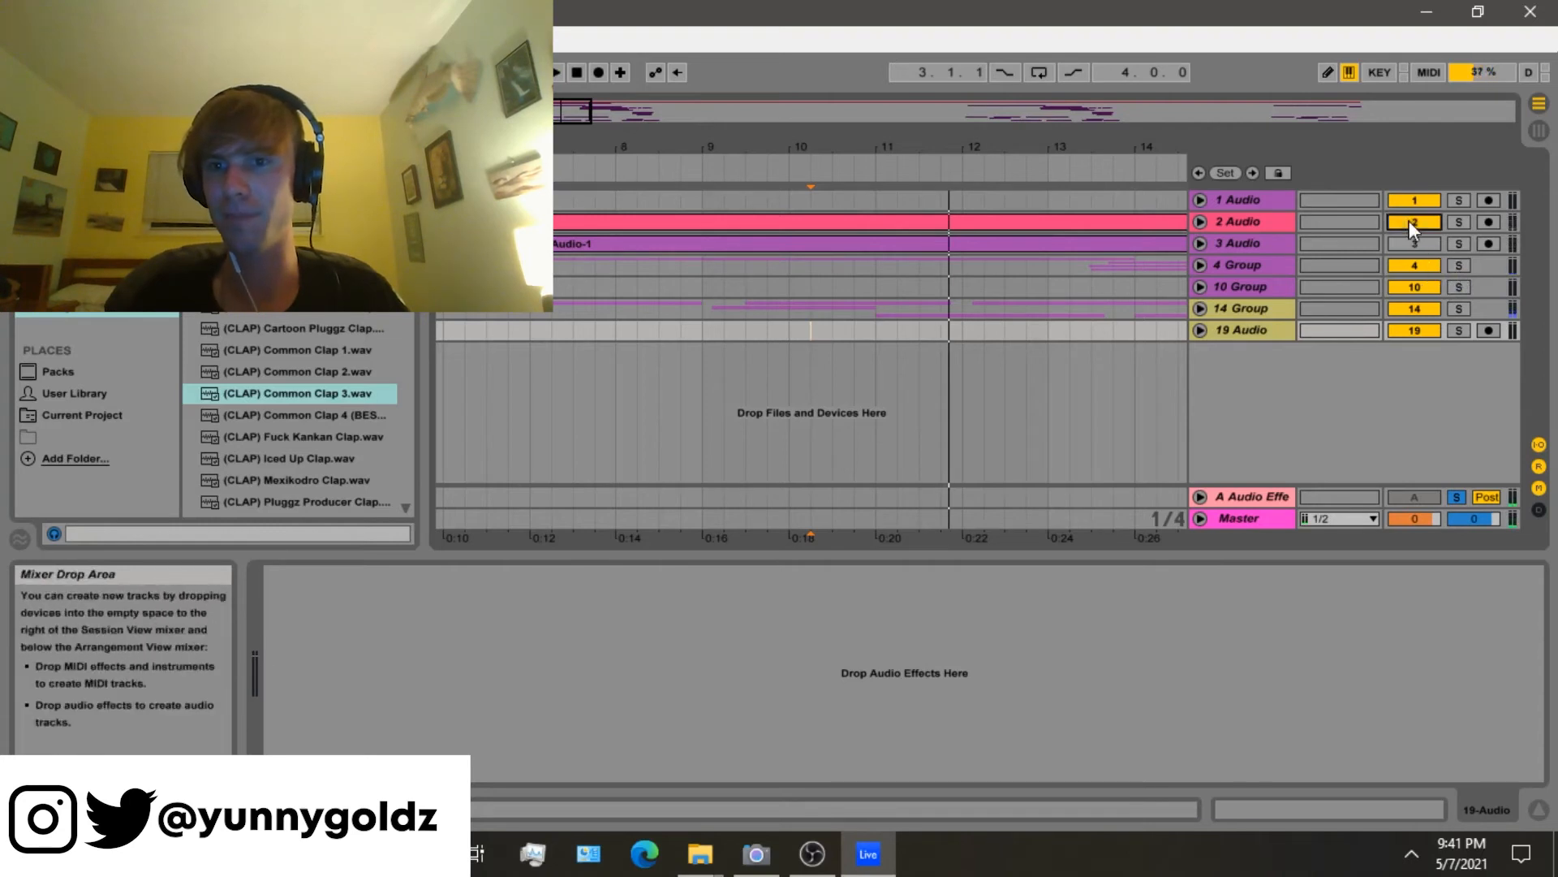
{"action": "left_click", "coordinate": [1410, 221]}
Audition 4 Group in solo, clear its solo and play all the vocals from about 0:25.
{"action": "left_click", "coordinate": [1458, 264]}
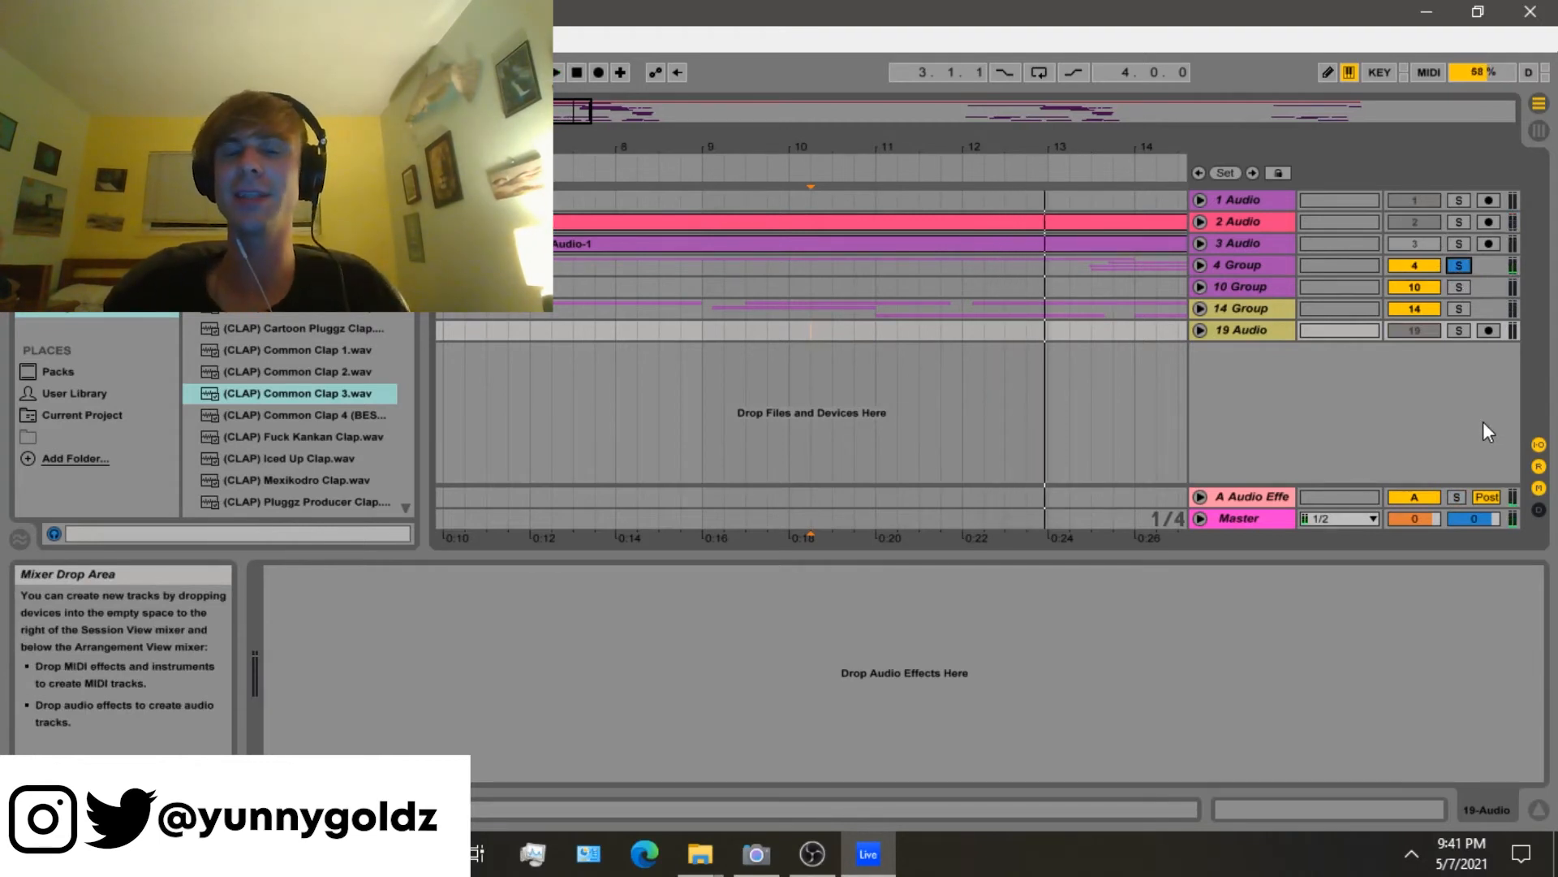
{"action": "key", "text": "minus"}
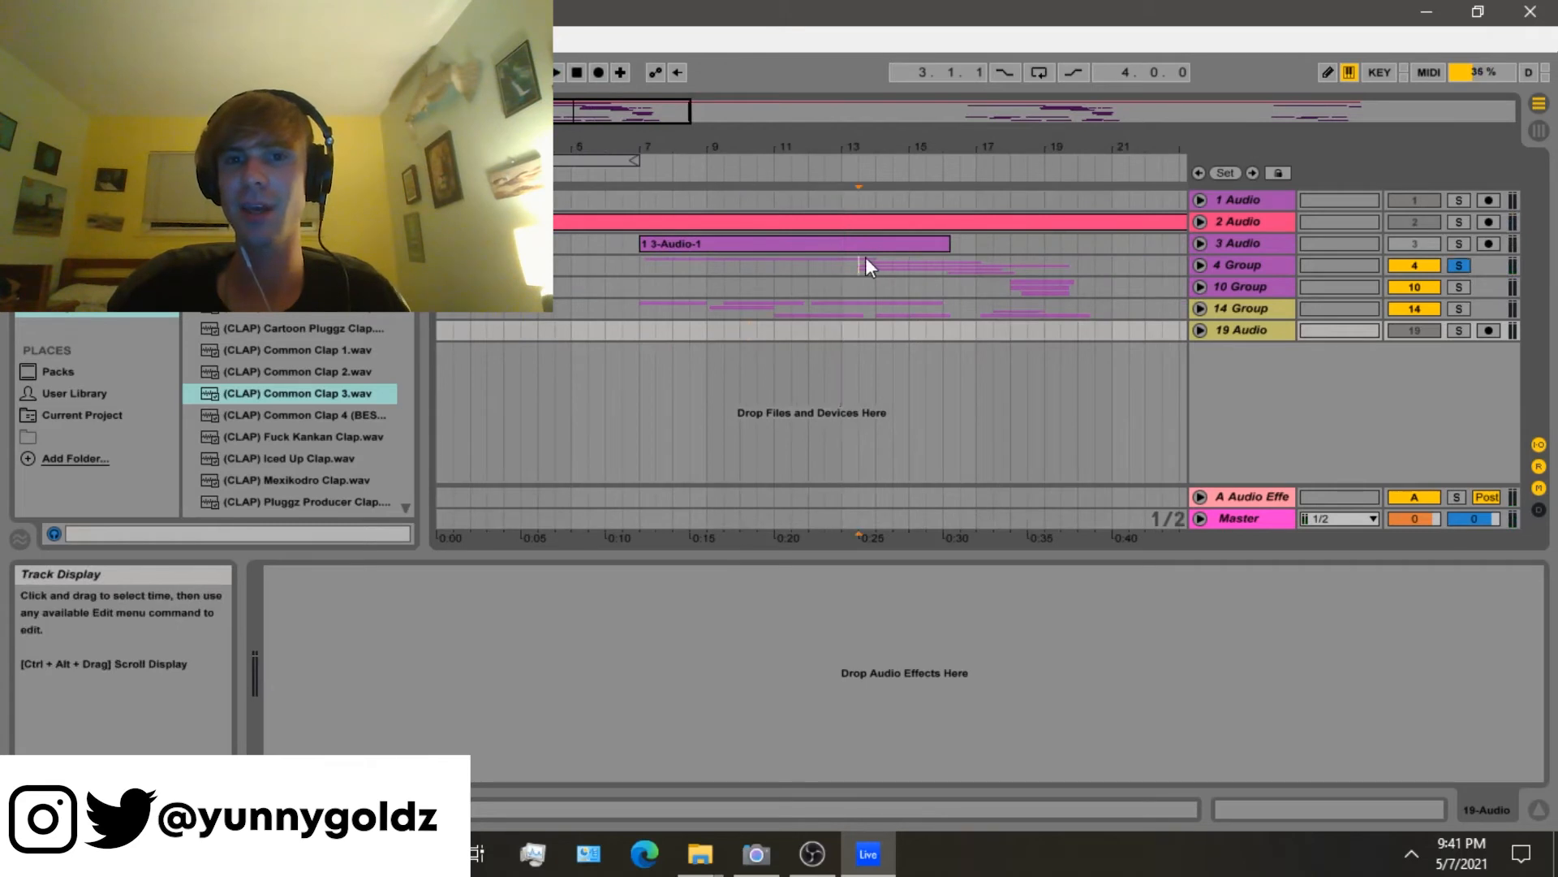
{"action": "left_click", "coordinate": [866, 258]}
{"action": "left_click", "coordinate": [1459, 265]}
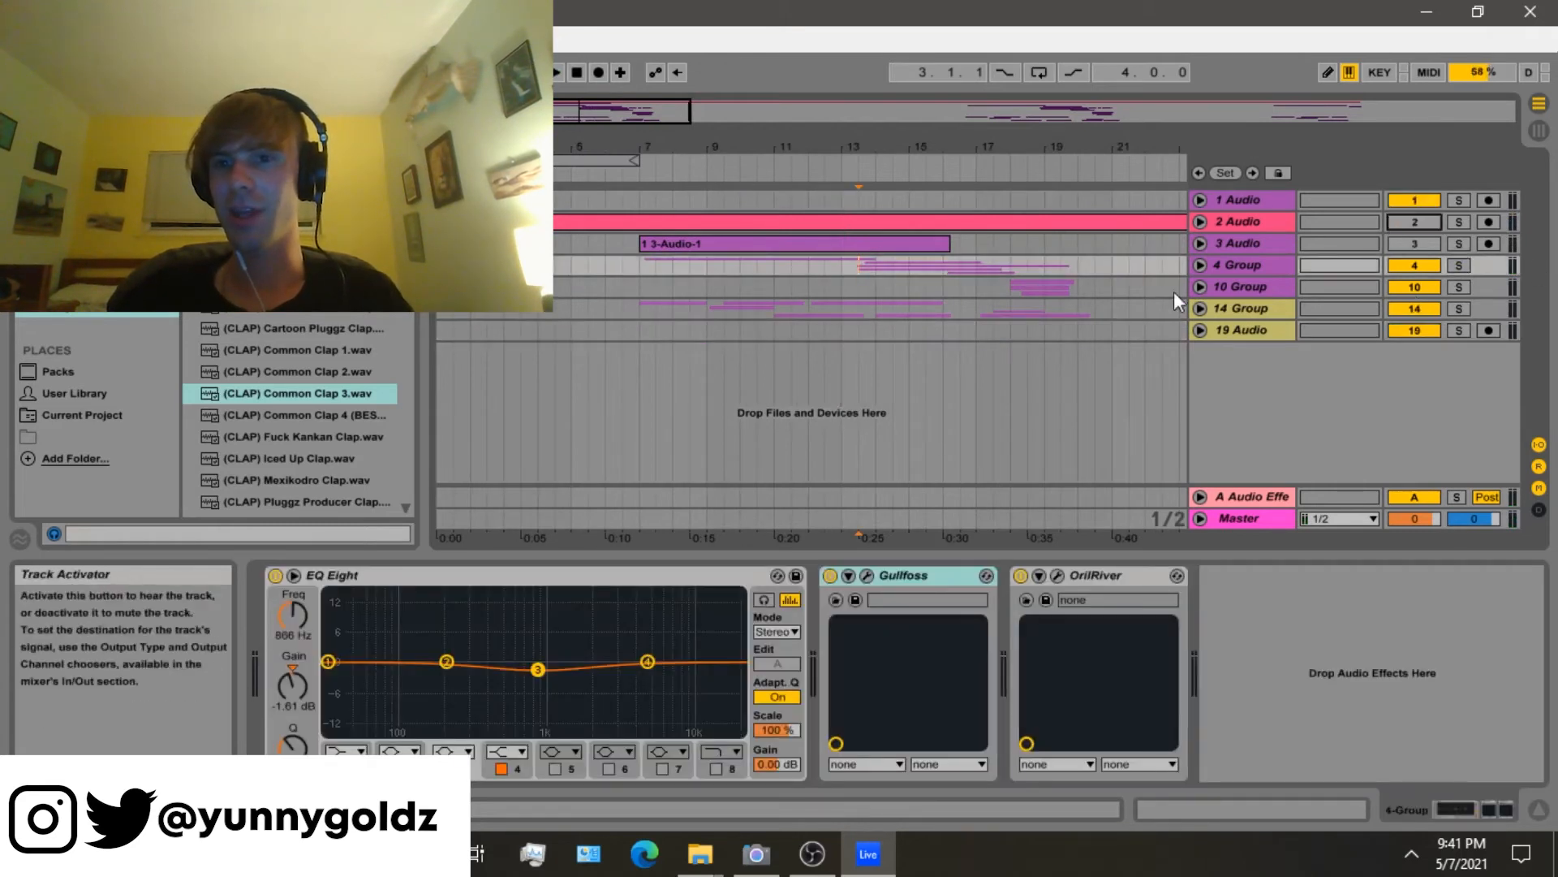
{"action": "key", "text": "space"}
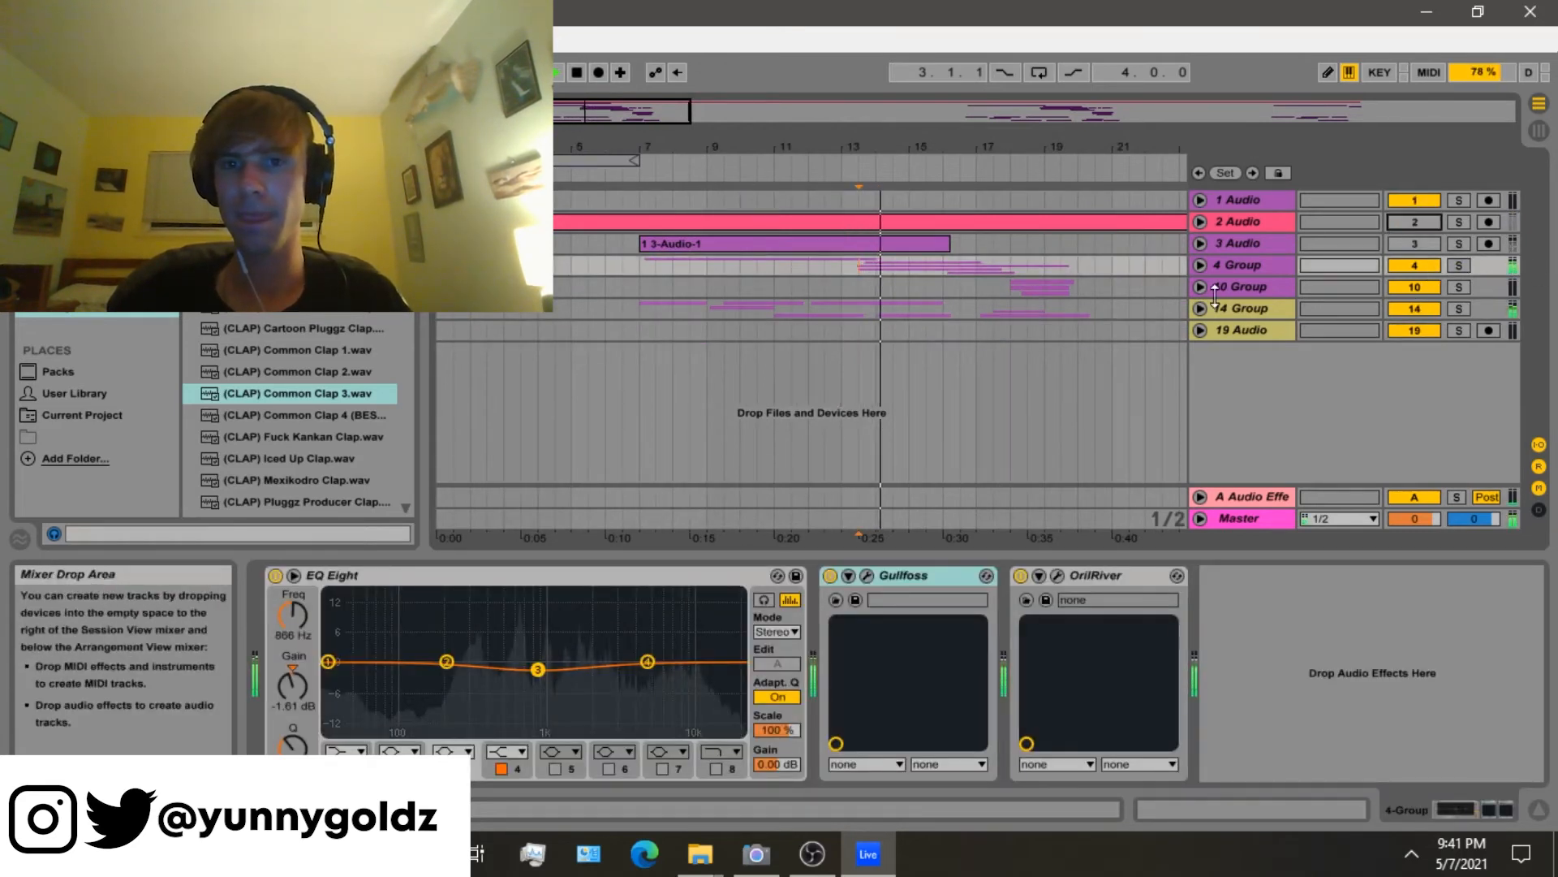
Unfold 4 Group and display the effect chains of 8 Audio and 9 Audio during playback.
{"action": "left_click", "coordinate": [1200, 266]}
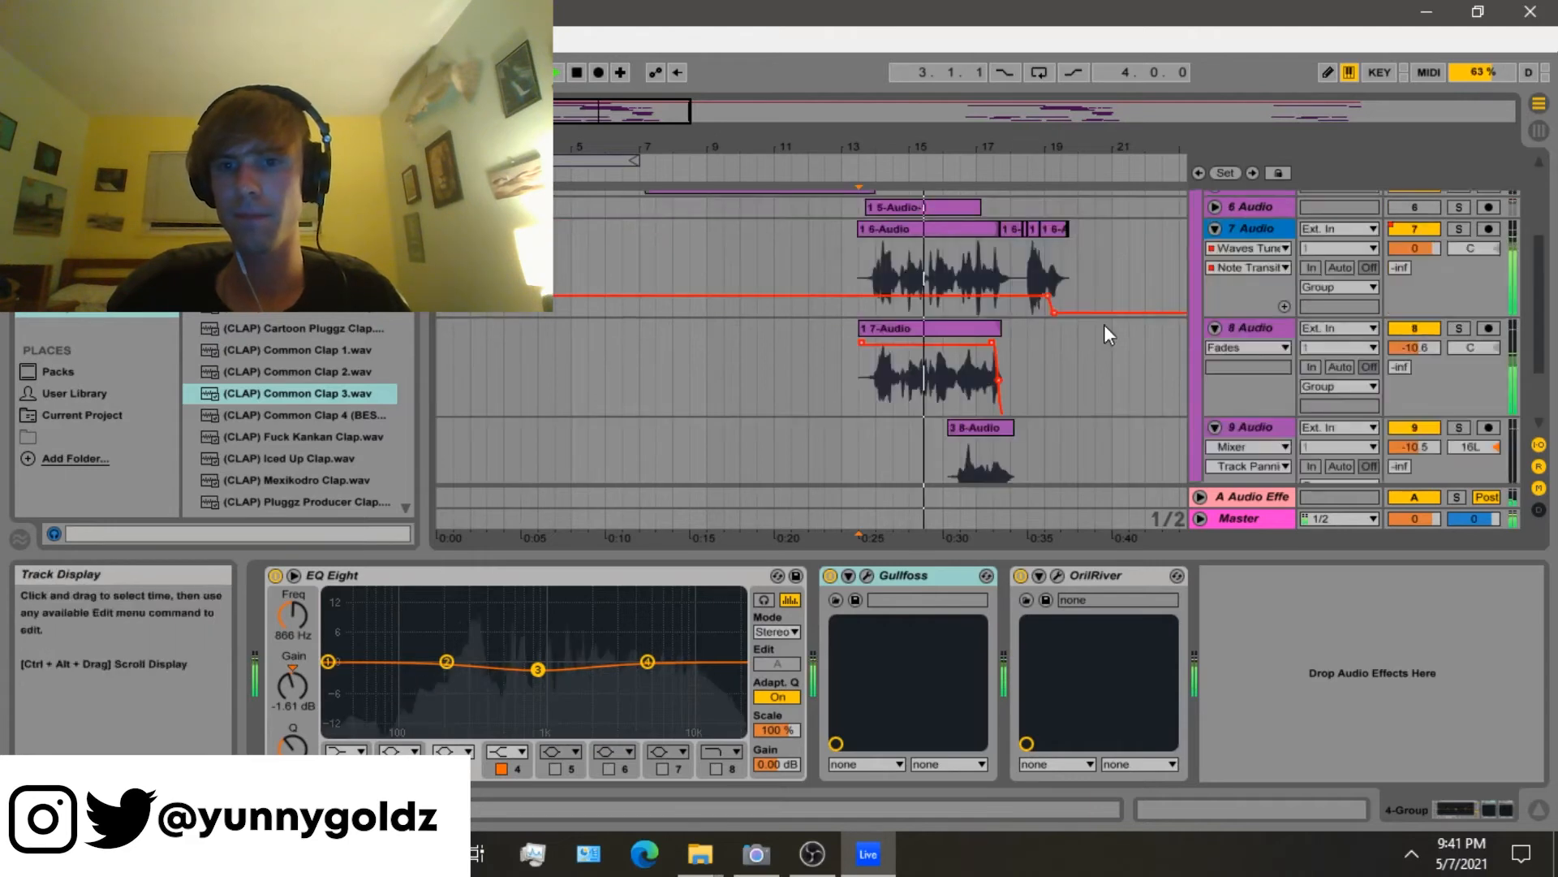
{"action": "left_click", "coordinate": [1249, 336]}
{"action": "scroll", "coordinate": [994, 372], "scroll_direction": "down", "scroll_amount": 3}
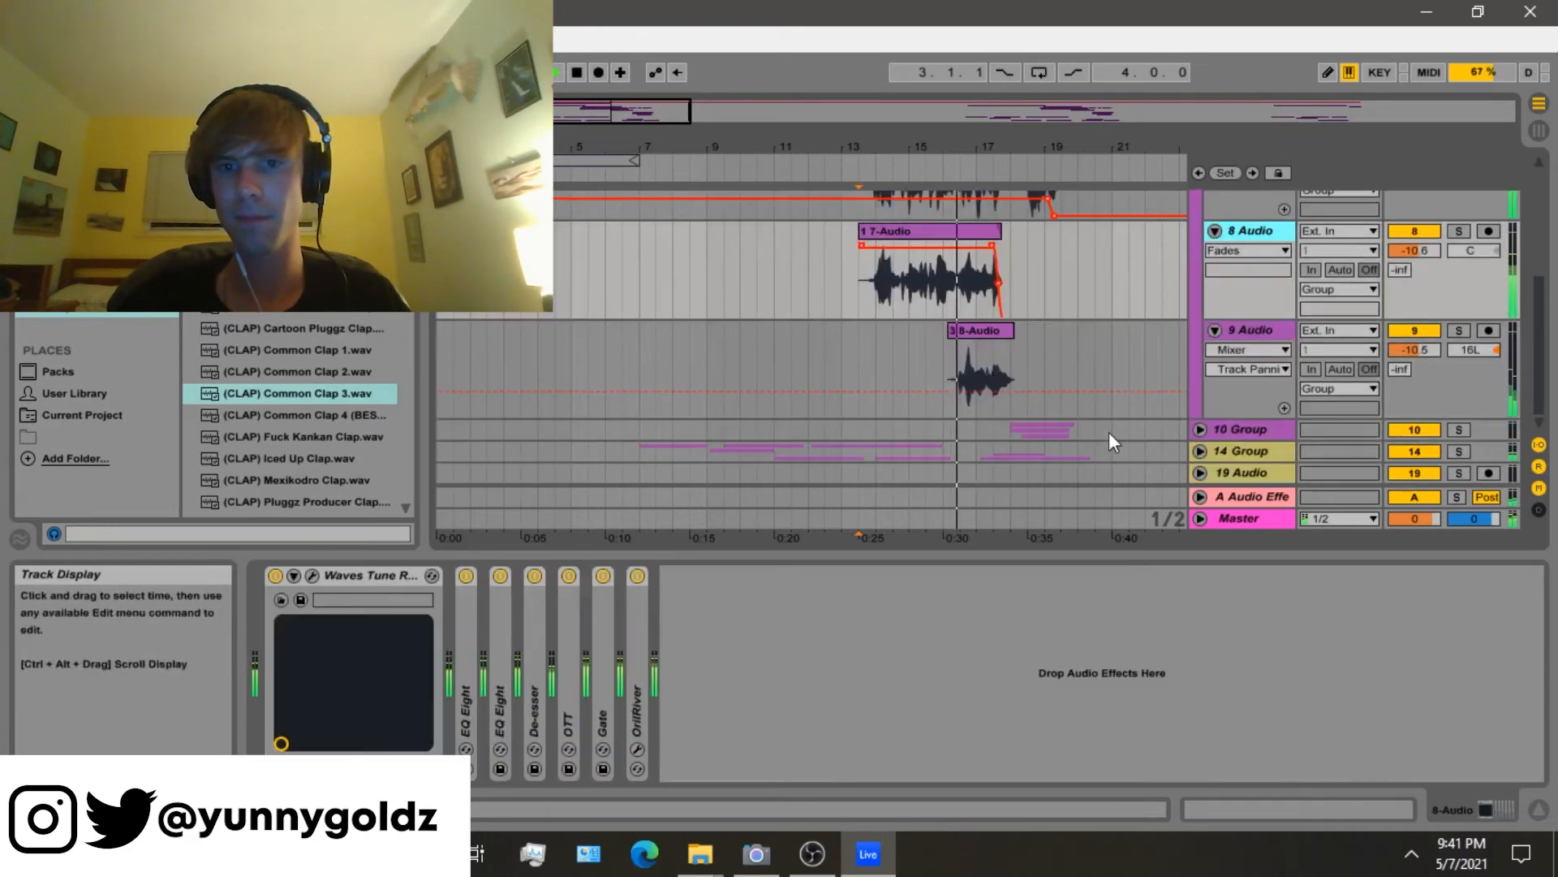
{"action": "left_click", "coordinate": [1219, 359]}
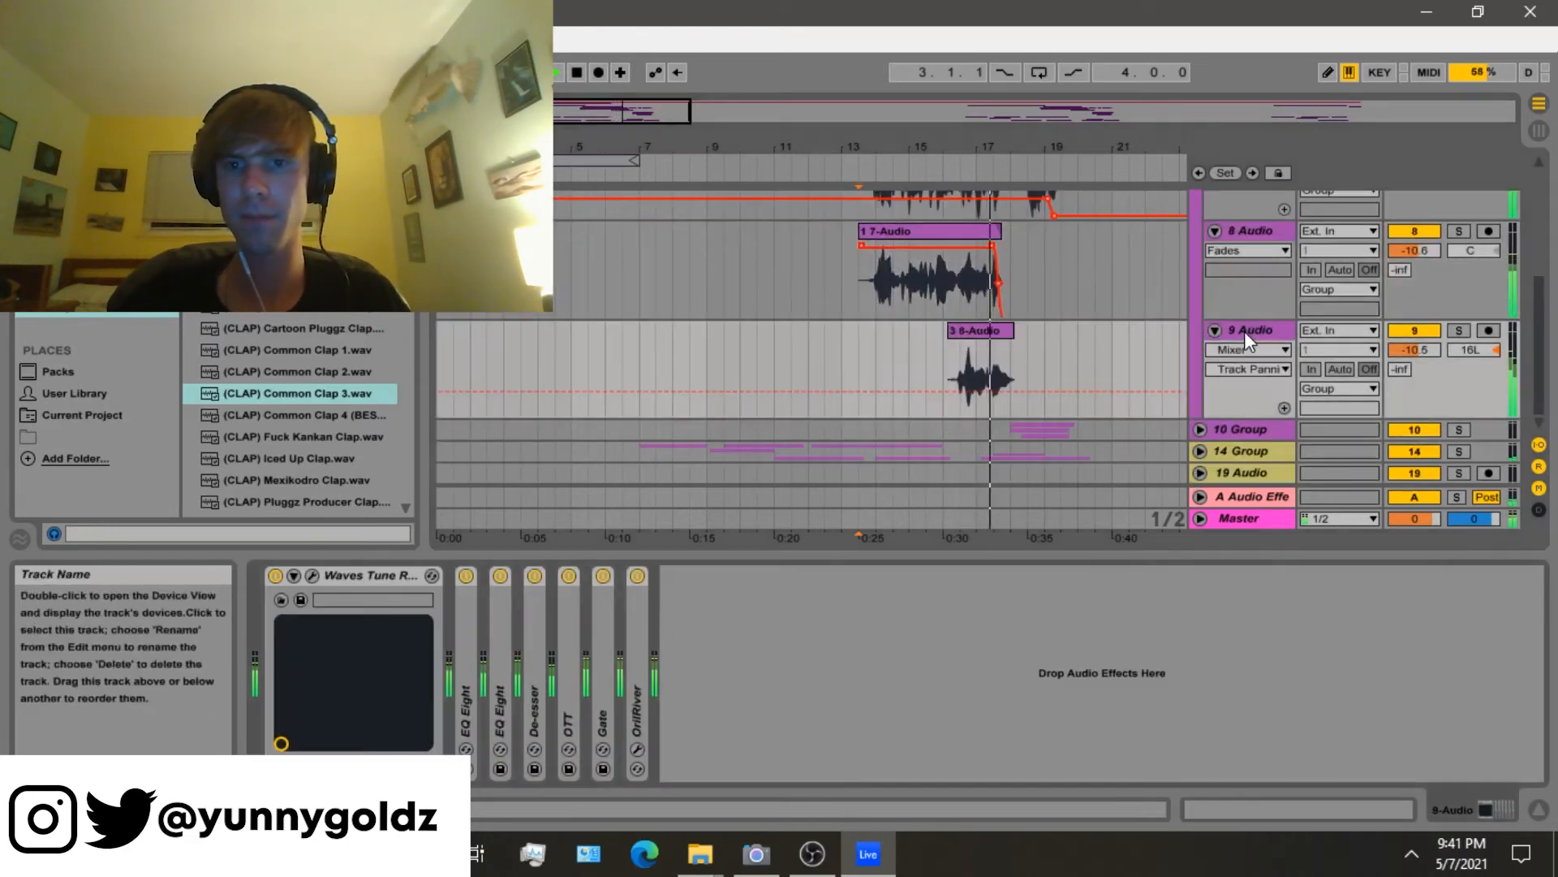
Solo 9 Audio and play its clip from about 0:31, and again from the clip's start.
{"action": "left_click", "coordinate": [1459, 330]}
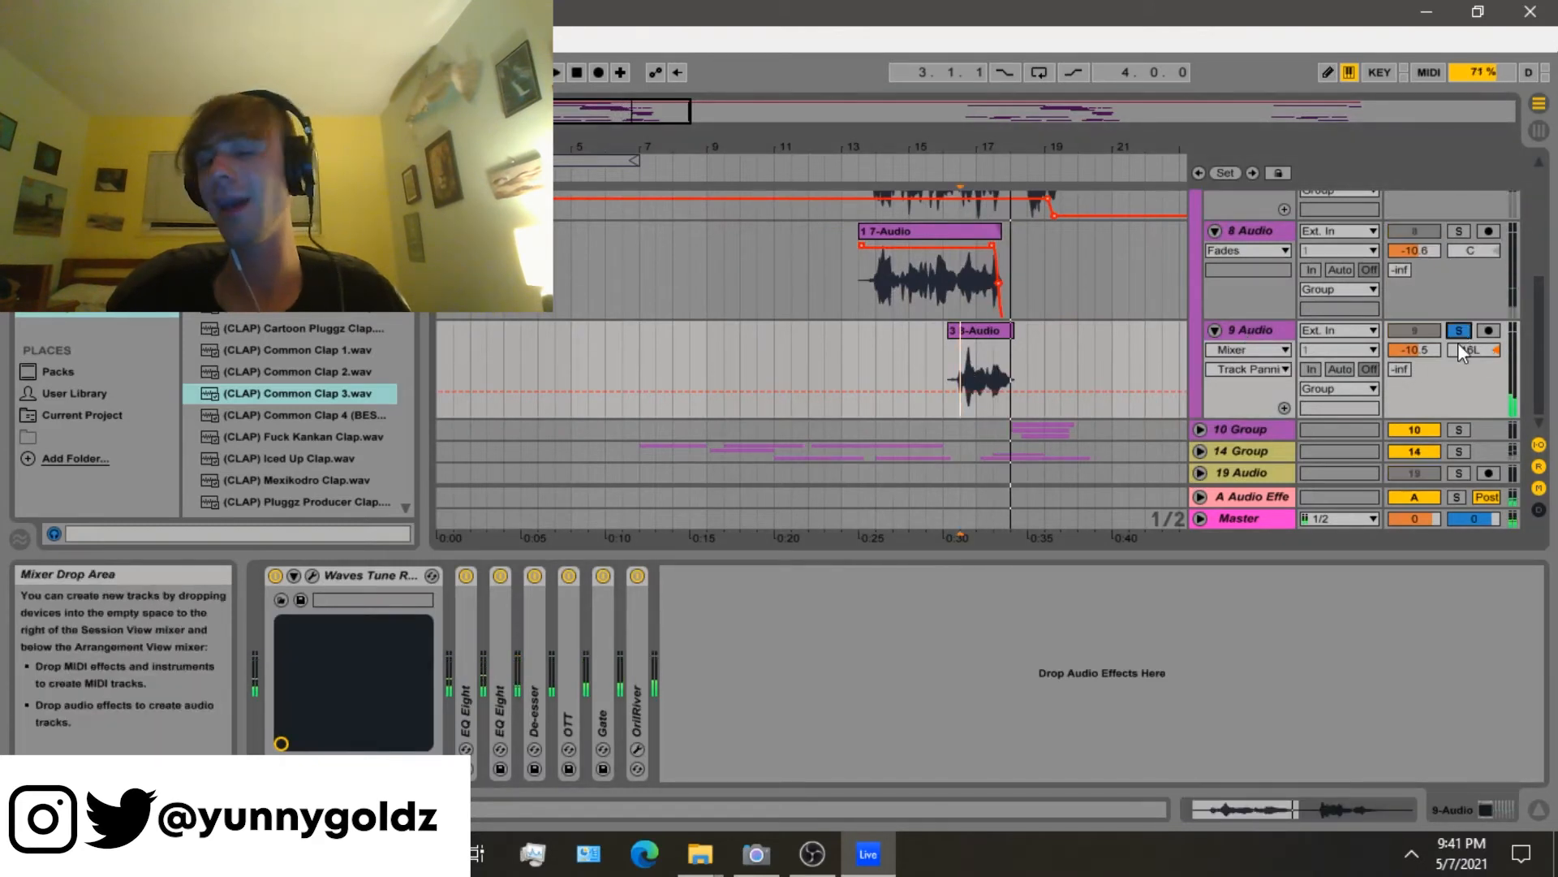
{"action": "scroll", "coordinate": [978, 357], "scroll_direction": "up", "scroll_amount": 4}
{"action": "left_click", "coordinate": [947, 345]}
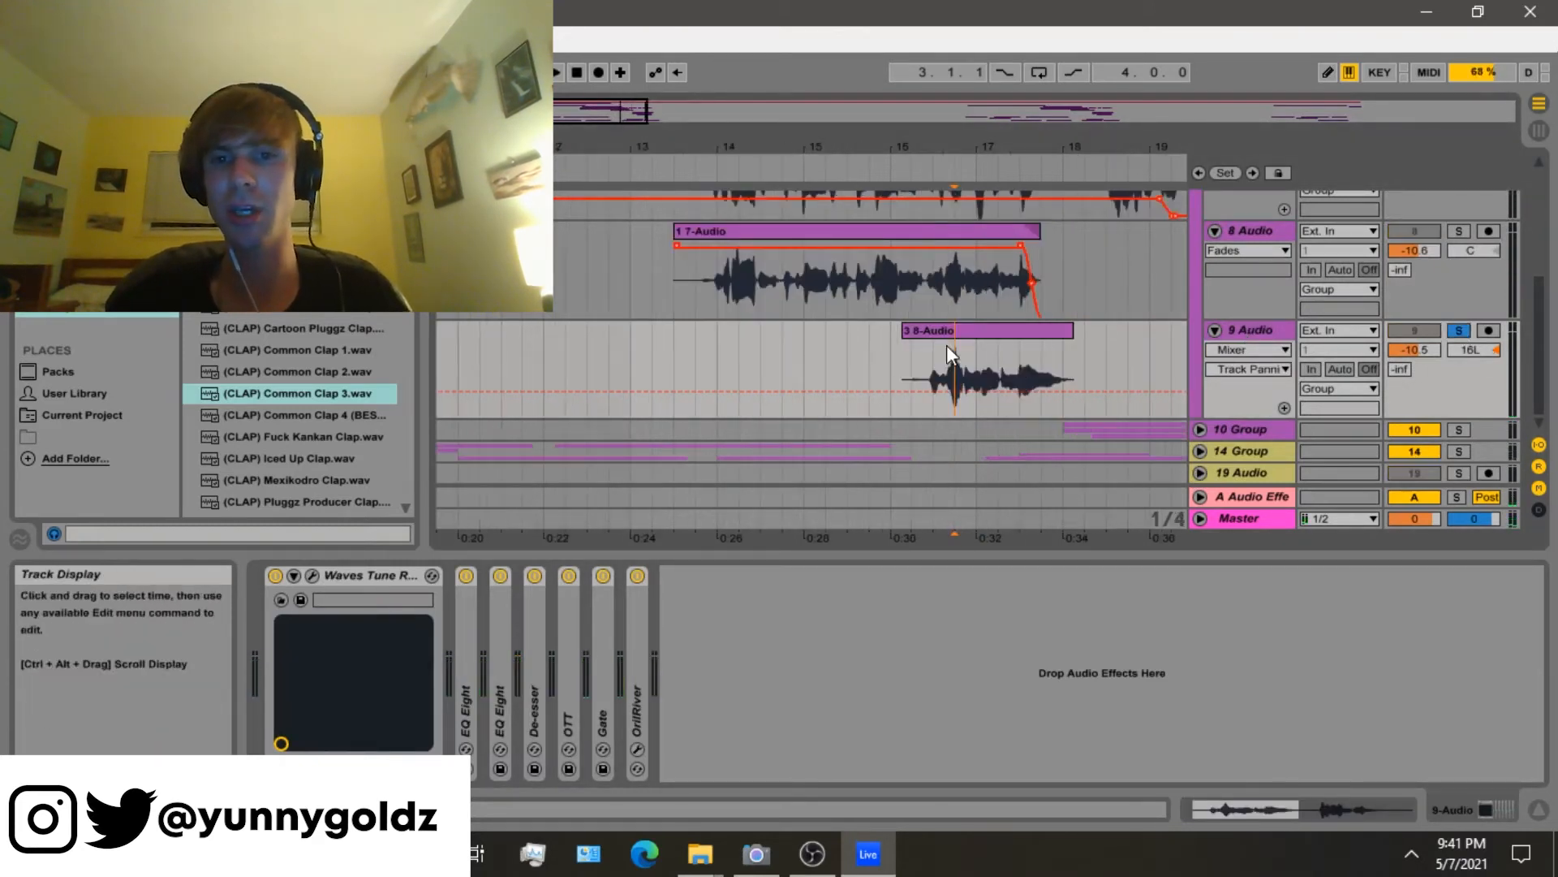
{"action": "left_click", "coordinate": [1272, 326]}
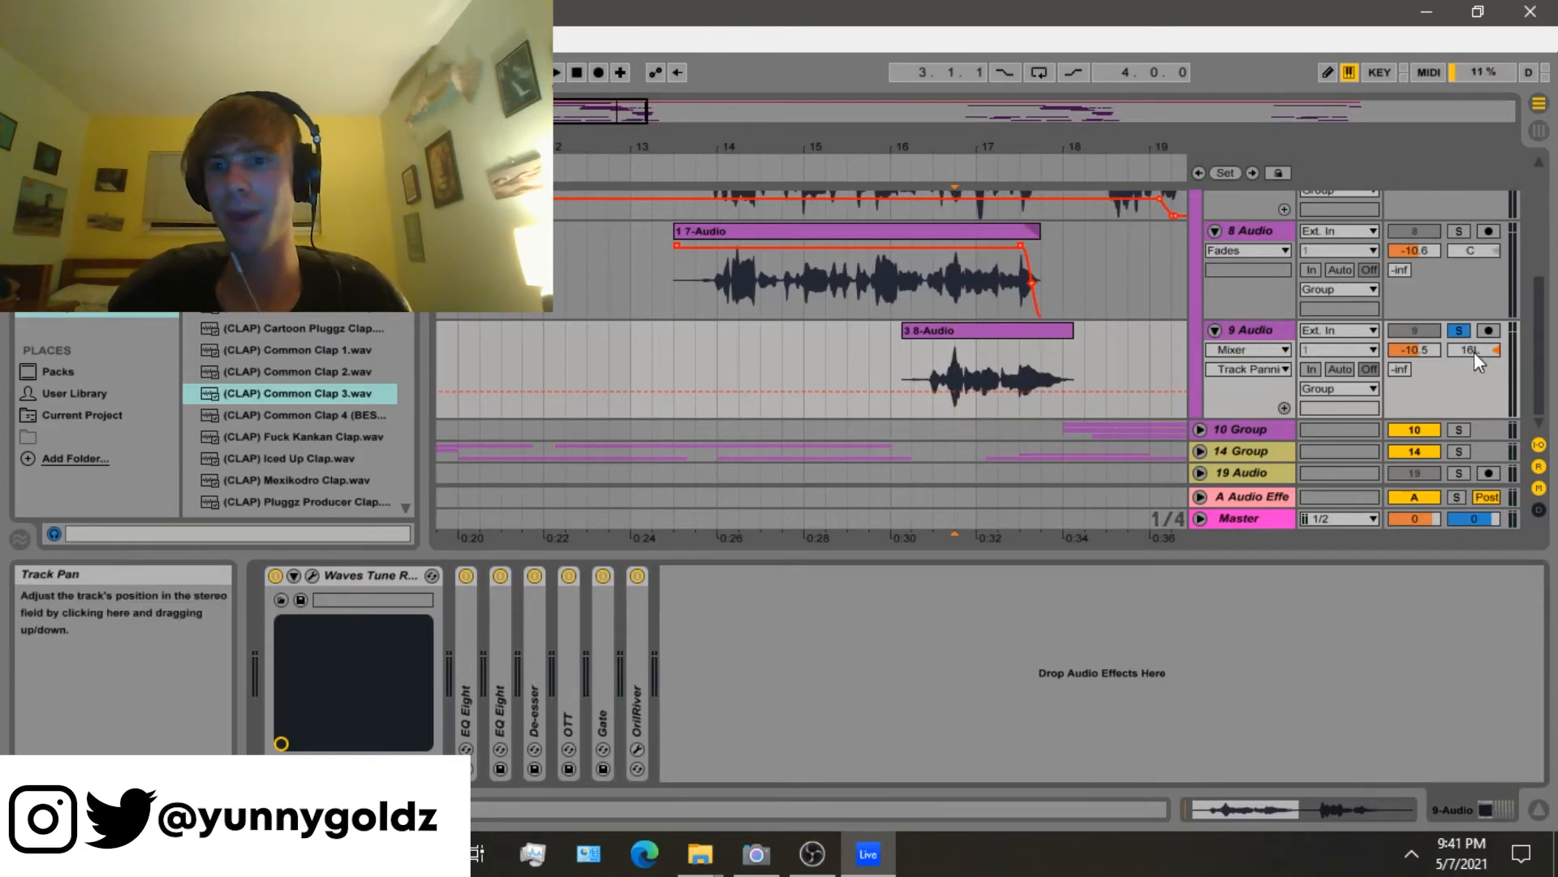
{"action": "key", "text": "space"}
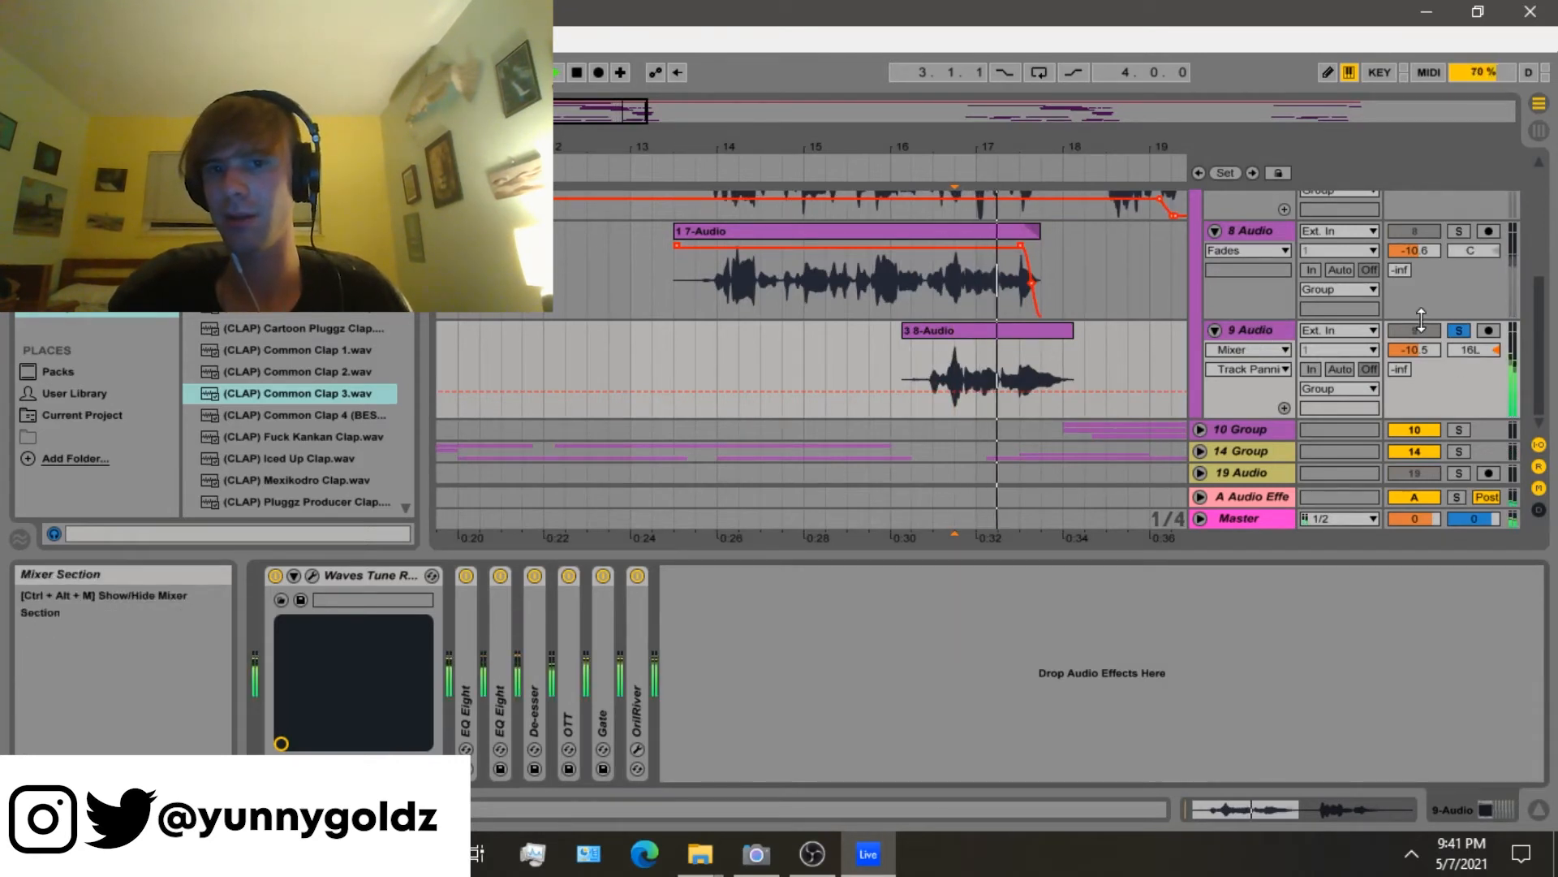
{"action": "left_click", "coordinate": [926, 384]}
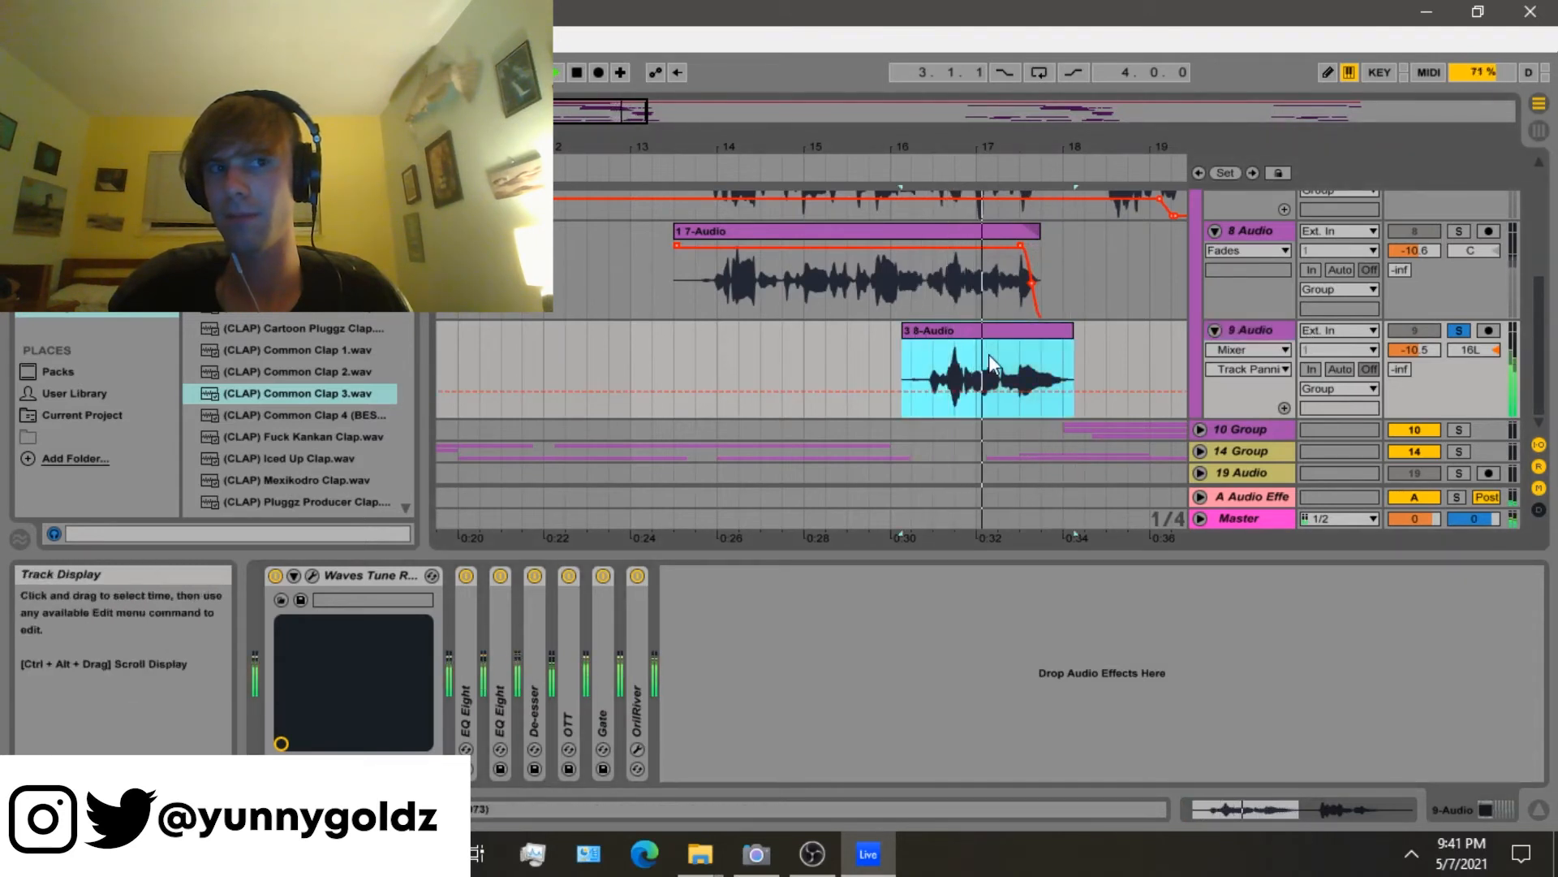
Turn off the solo on 9 Audio and fold 4 Group.
{"action": "left_click", "coordinate": [1457, 334]}
{"action": "scroll", "coordinate": [1457, 335], "scroll_direction": "up", "scroll_amount": 3}
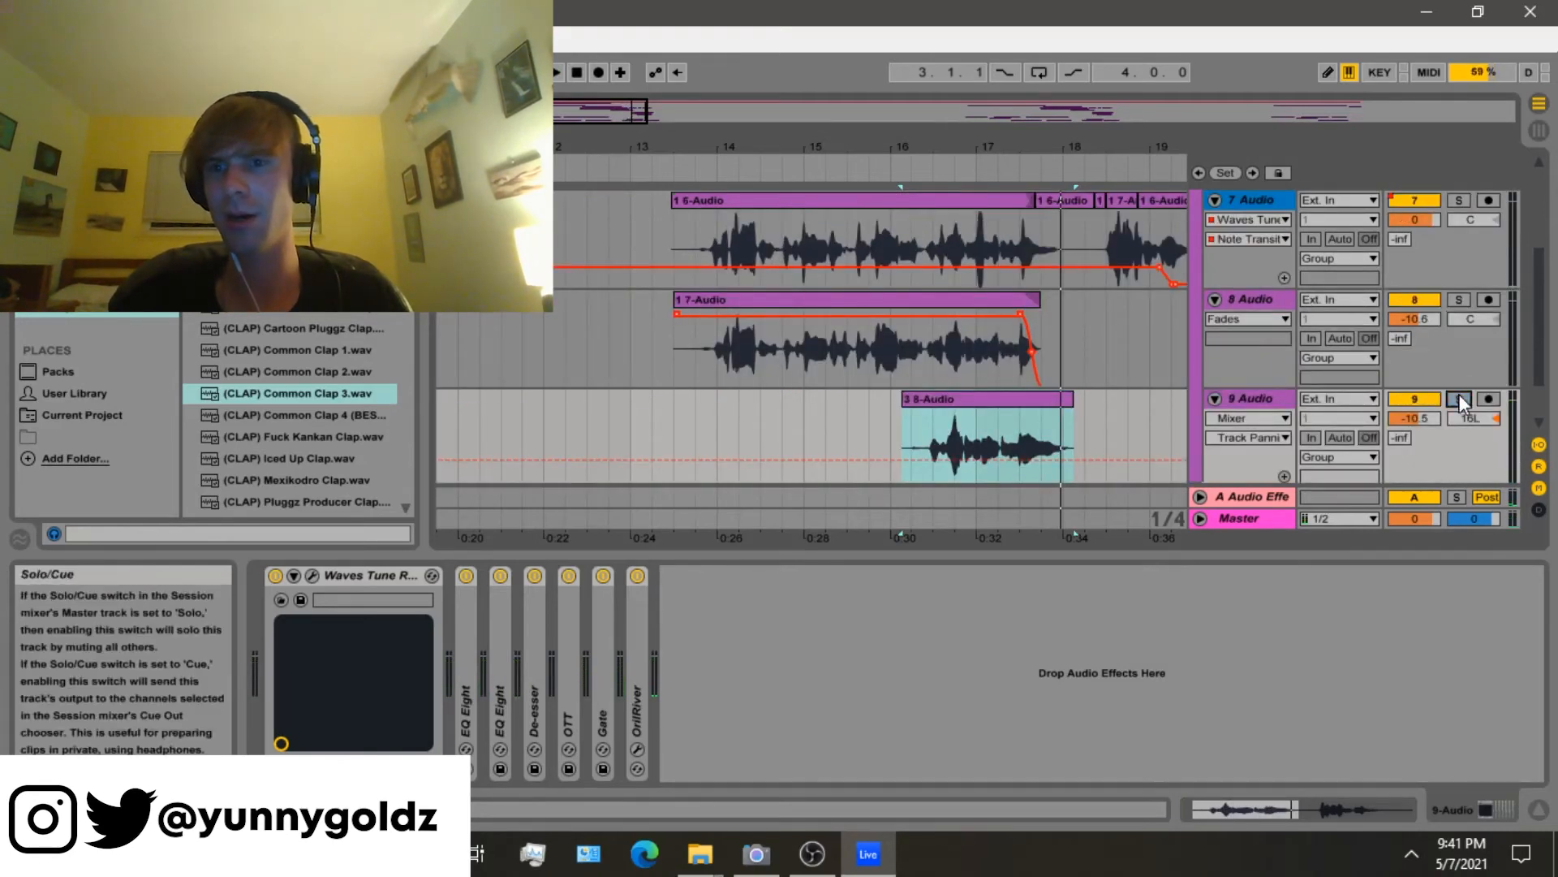
{"action": "scroll", "coordinate": [1372, 451], "scroll_direction": "up", "scroll_amount": 3}
{"action": "left_click", "coordinate": [1201, 266]}
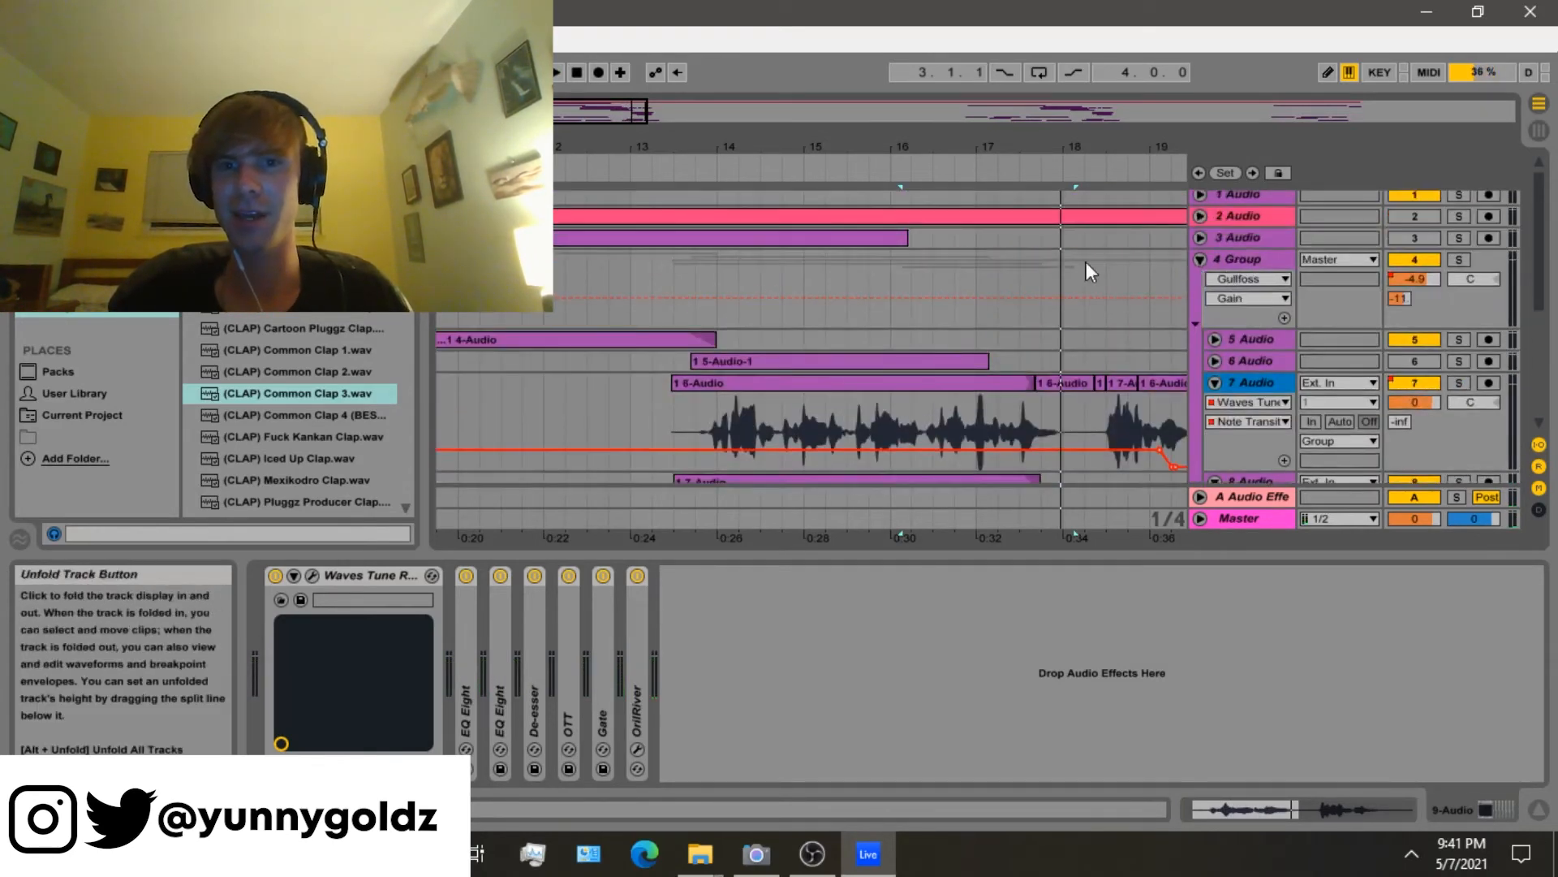
Play all the vocals from about 0:35 and unfold 10 Group.
{"action": "left_click", "coordinate": [1028, 247]}
{"action": "key", "text": "space"}
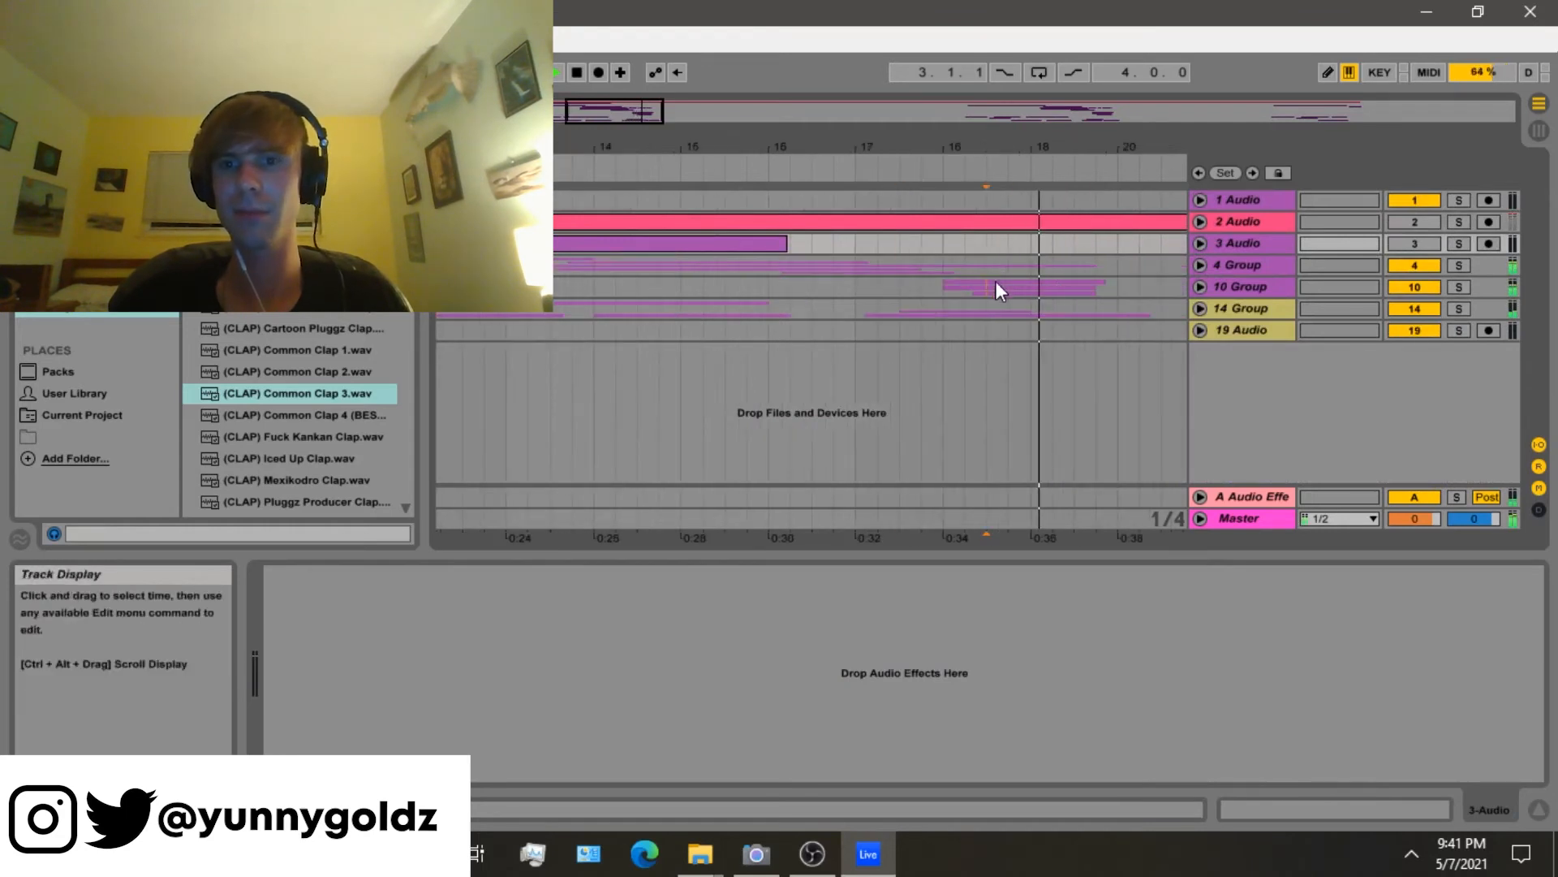
{"action": "left_click", "coordinate": [1201, 286]}
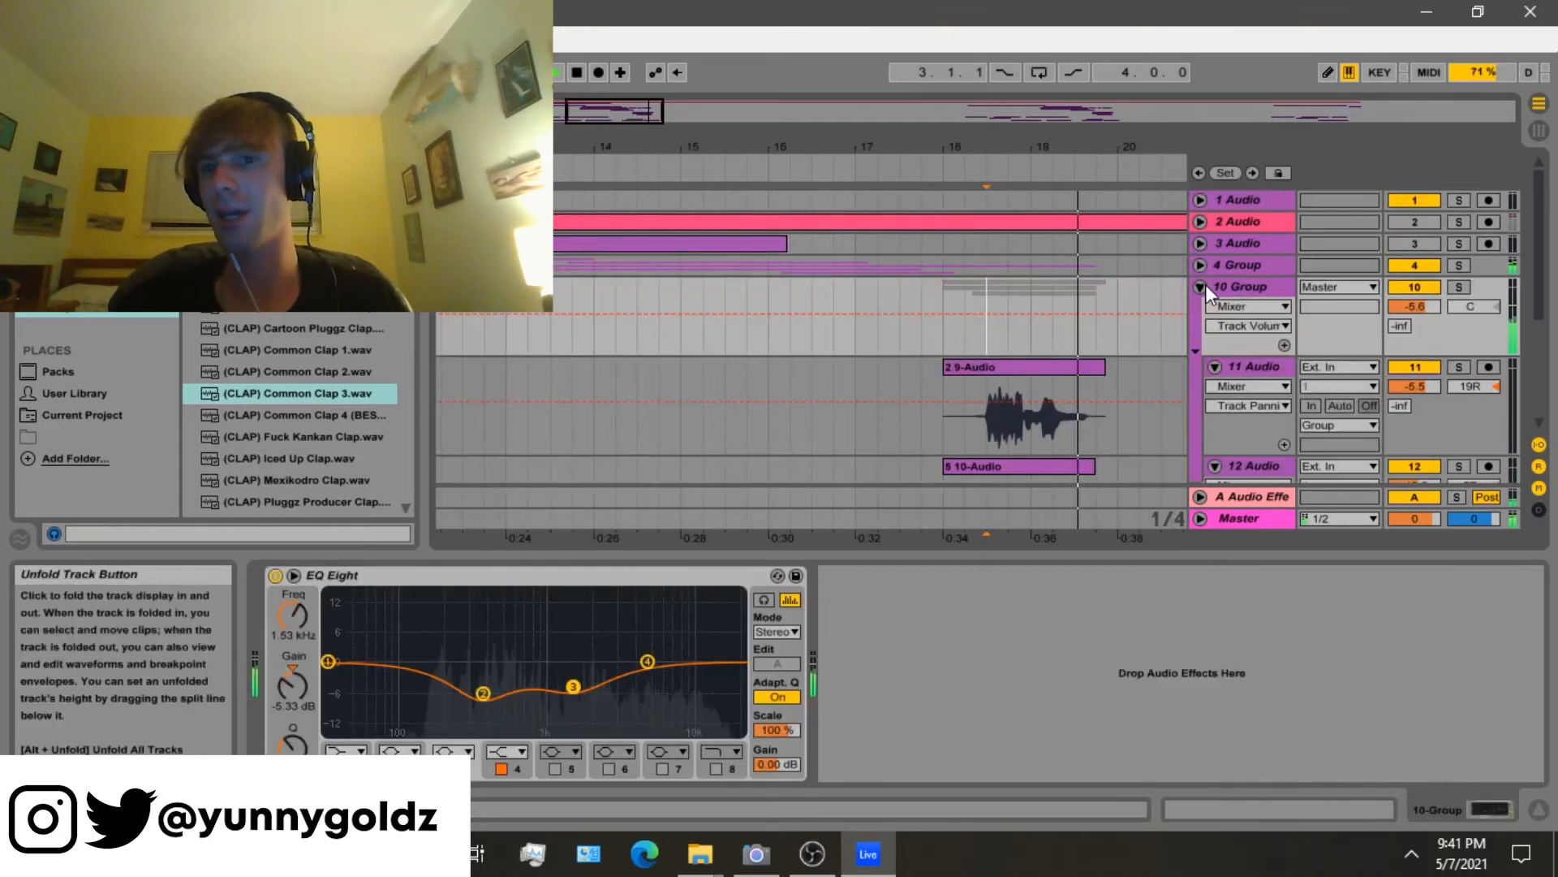
Solo 10 Group and replay its vocals from about 0:35, with the 11 Audio effect chain displayed.
{"action": "scroll", "coordinate": [1066, 430], "scroll_direction": "down", "scroll_amount": 3}
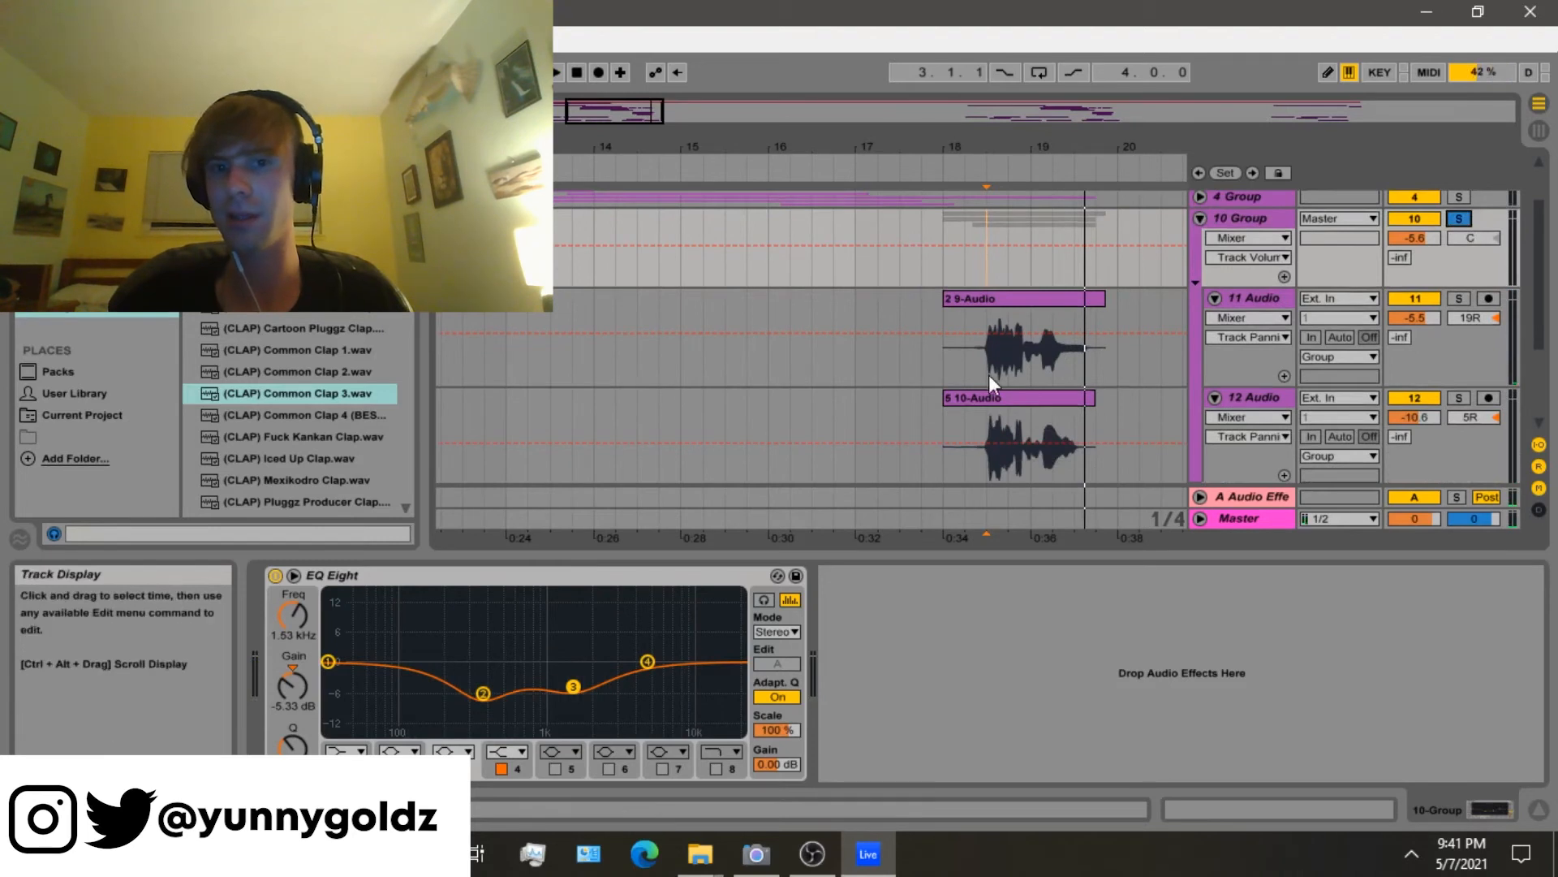
{"action": "left_click", "coordinate": [988, 373]}
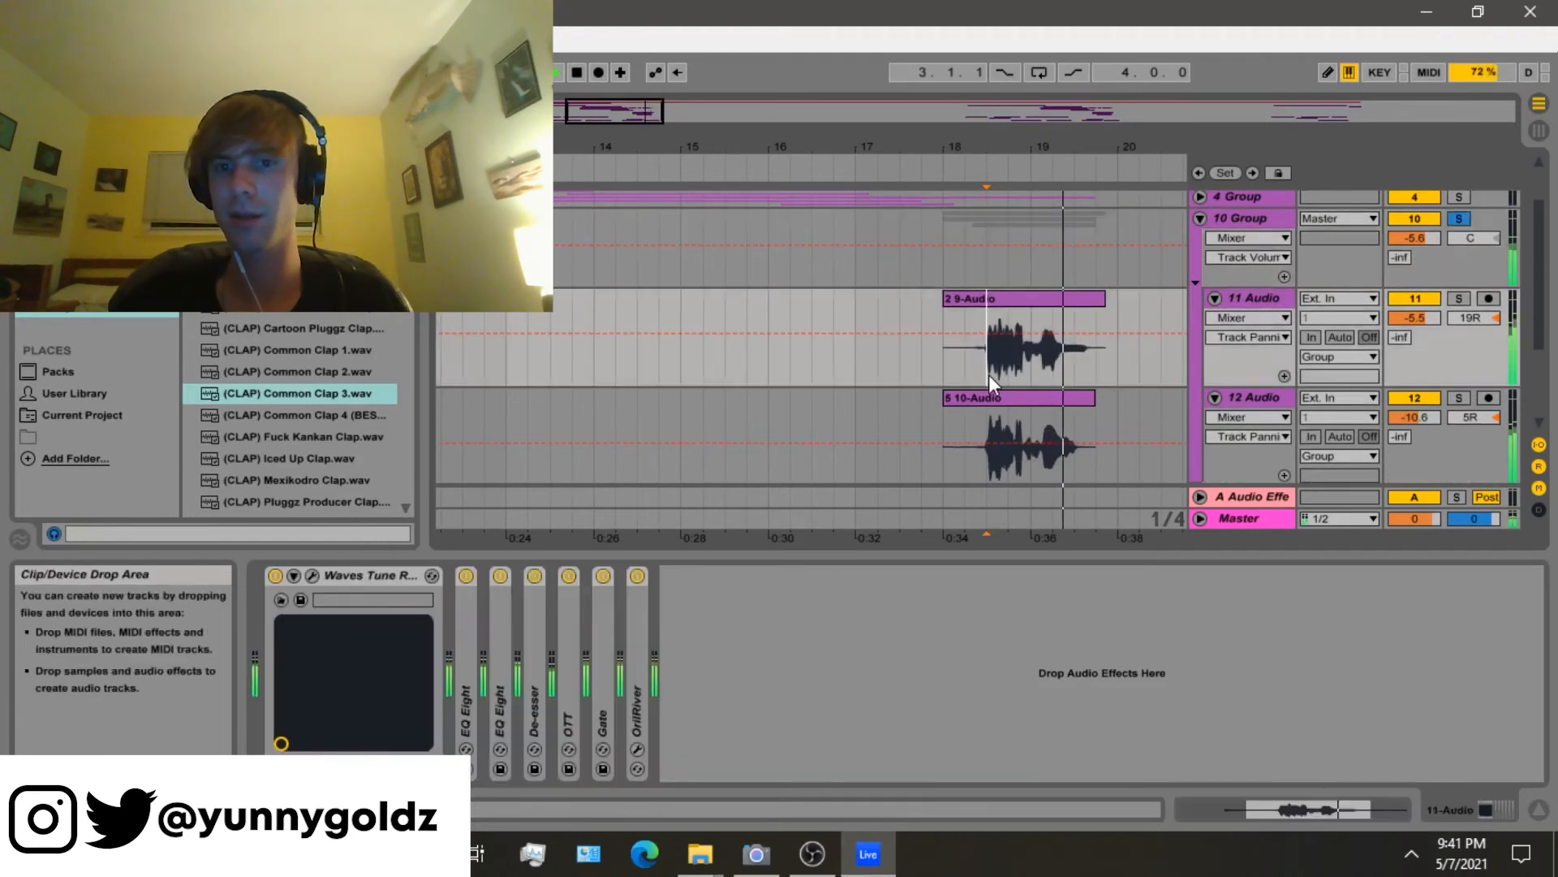
{"action": "key", "text": "space"}
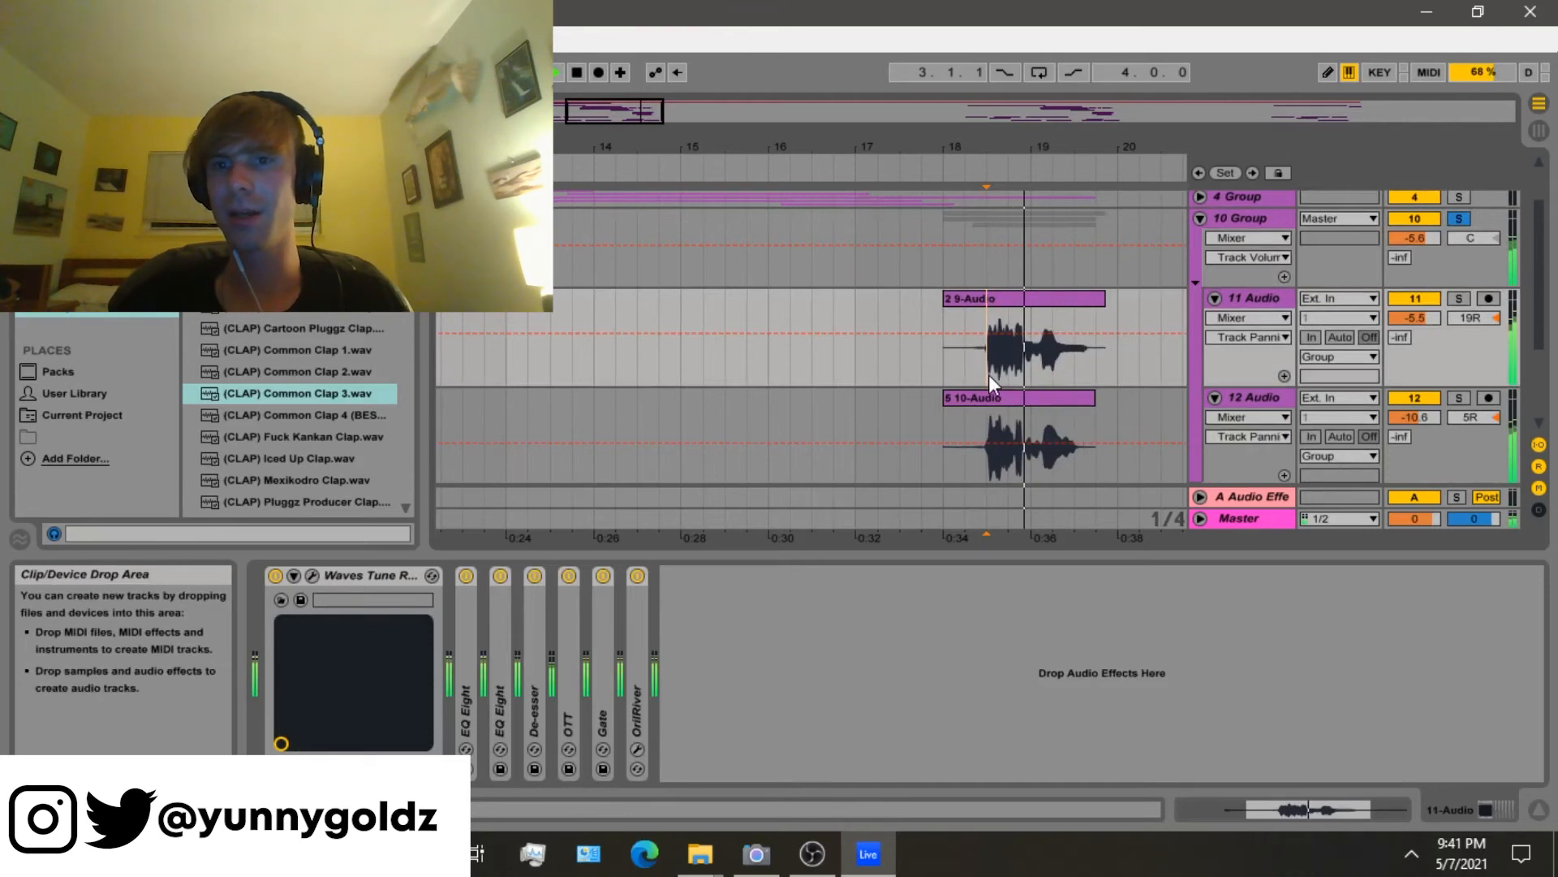
Fold 10 Group, add 4 Group to the solo and play both groups from about 0:35.
{"action": "key", "text": "alt+u"}
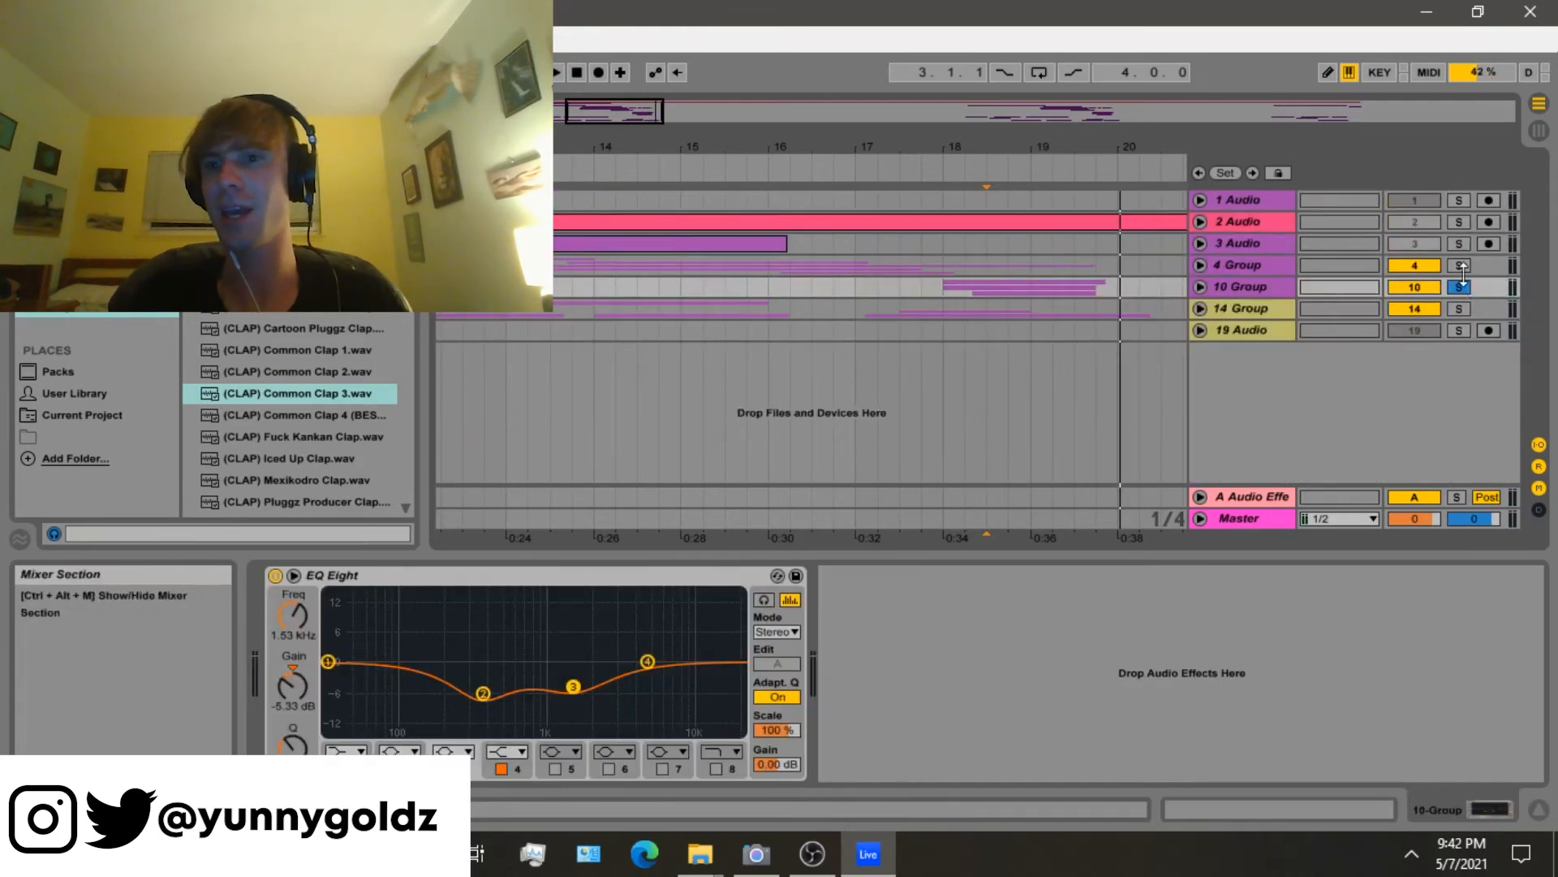
{"action": "left_click", "coordinate": [1460, 268]}
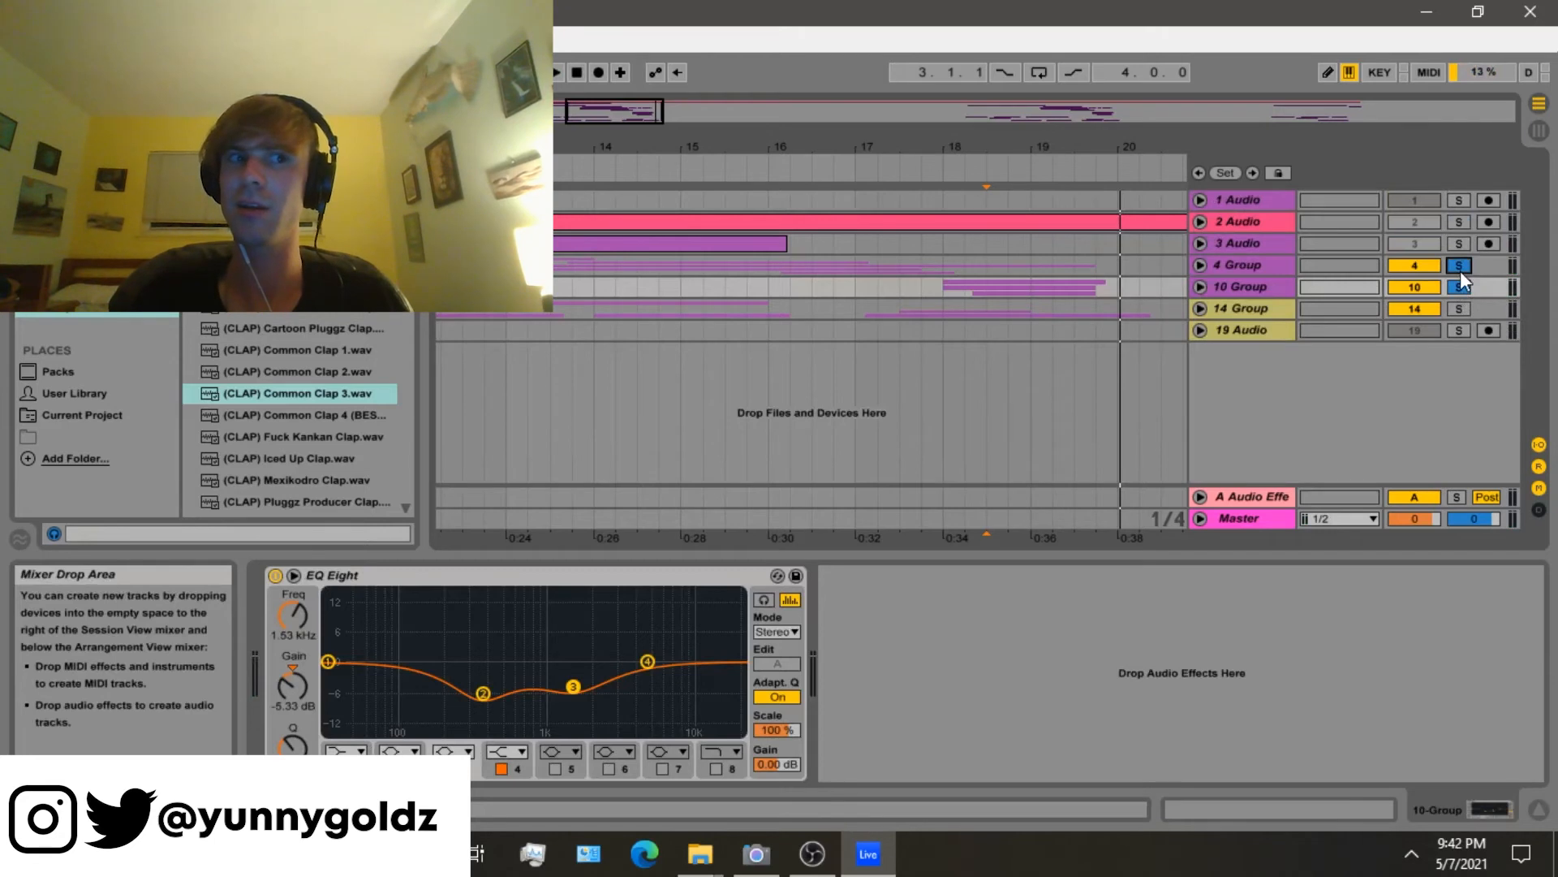
{"action": "key", "text": "space"}
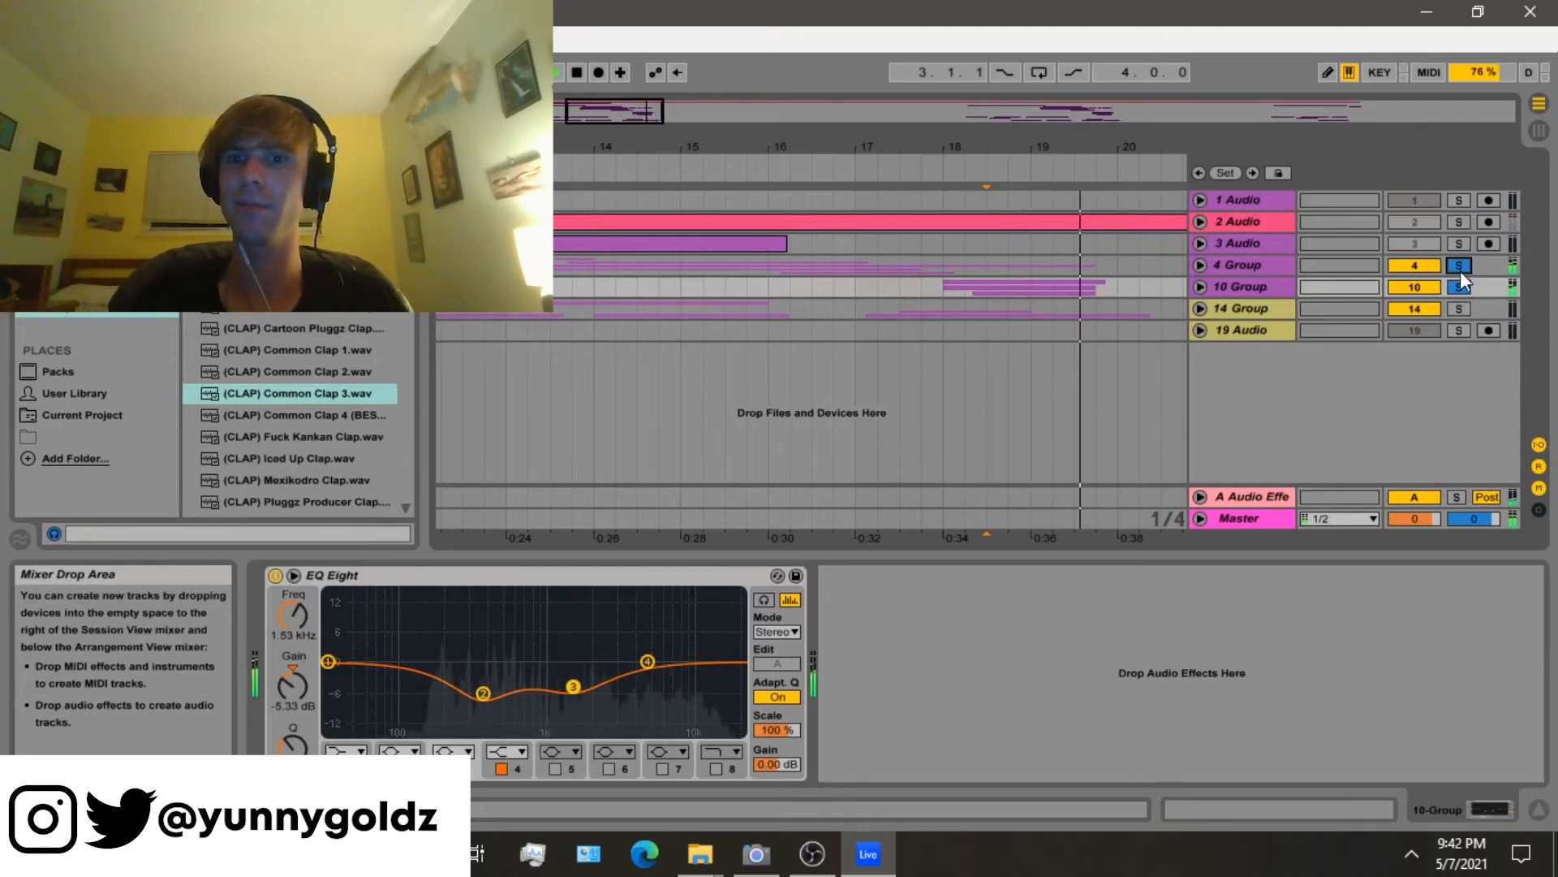
Display the 2 Audio effect chain and solo 2 Audio in place of 4 Group and 10 Group.
{"action": "left_click", "coordinate": [1401, 227]}
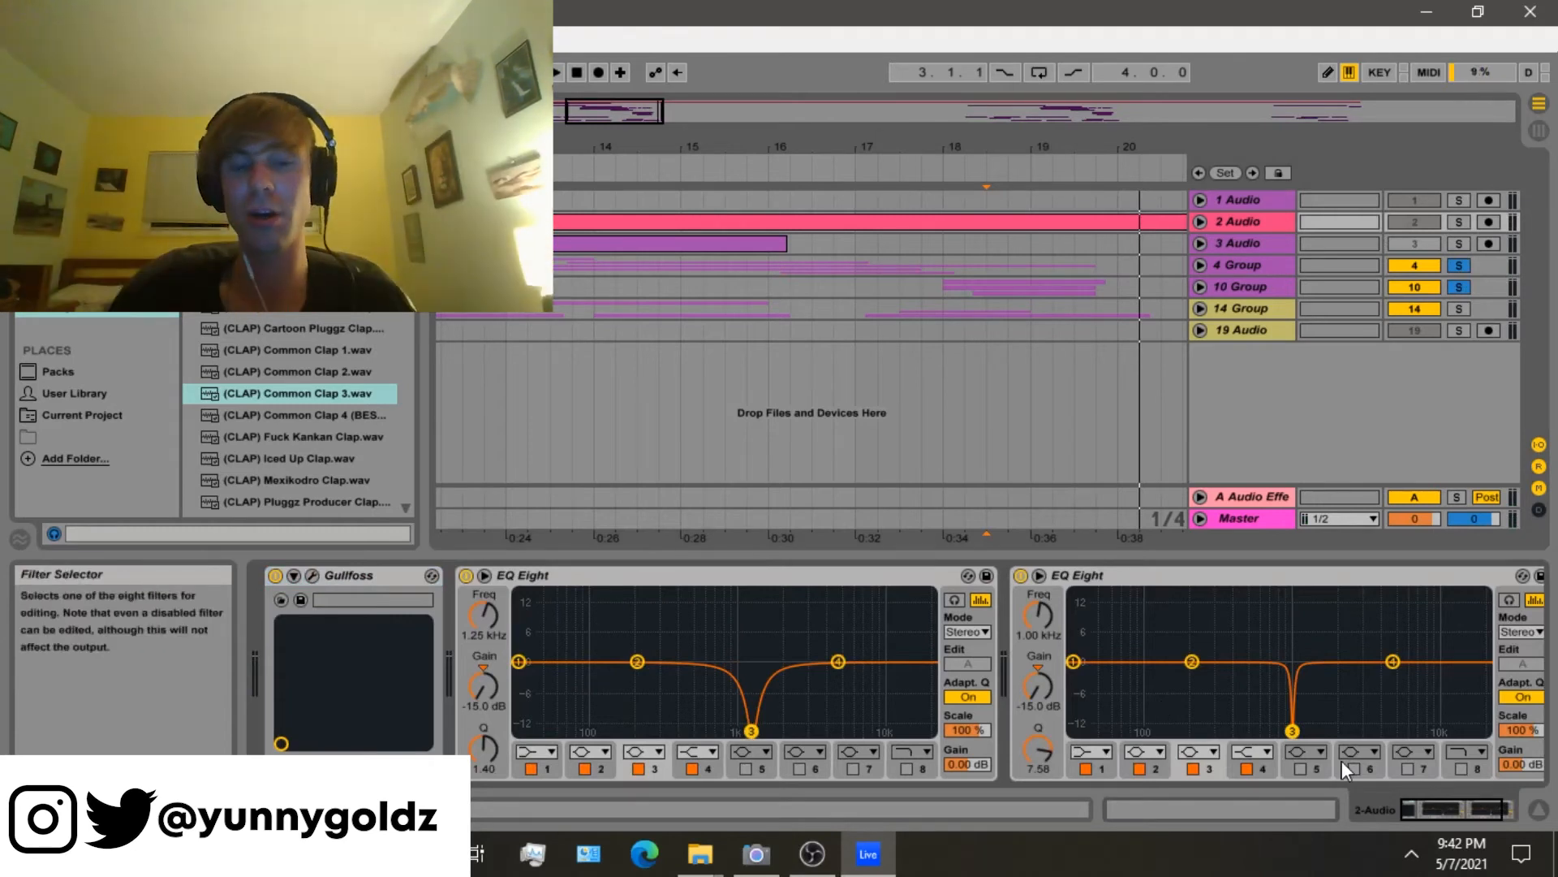
{"action": "left_click", "coordinate": [705, 284]}
{"action": "key", "text": "minus"}
{"action": "key", "text": "minus"}
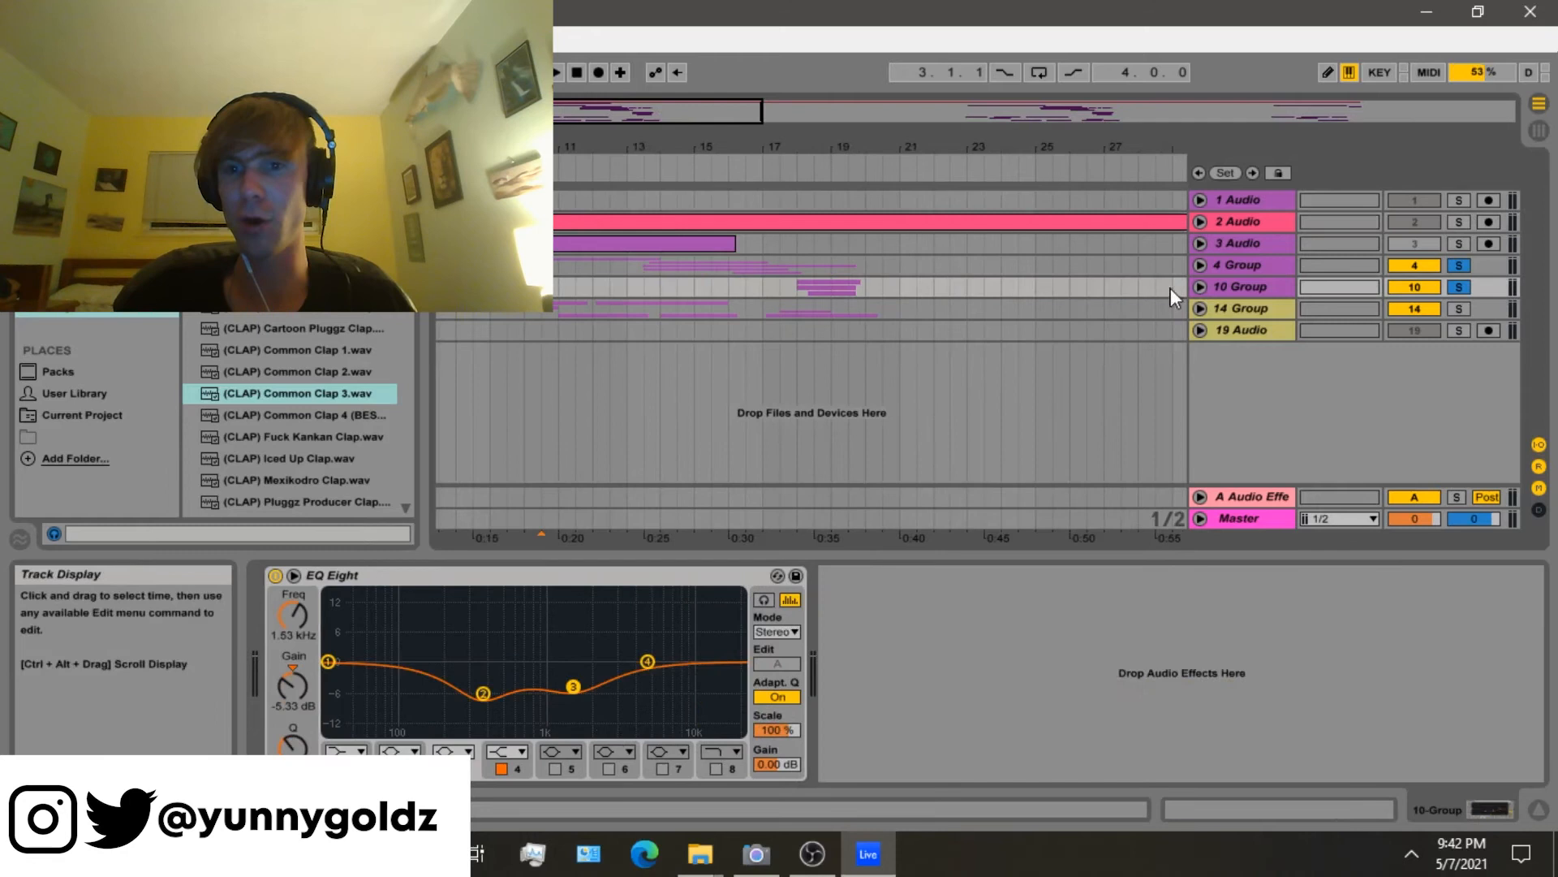
{"action": "left_click", "coordinate": [1227, 224]}
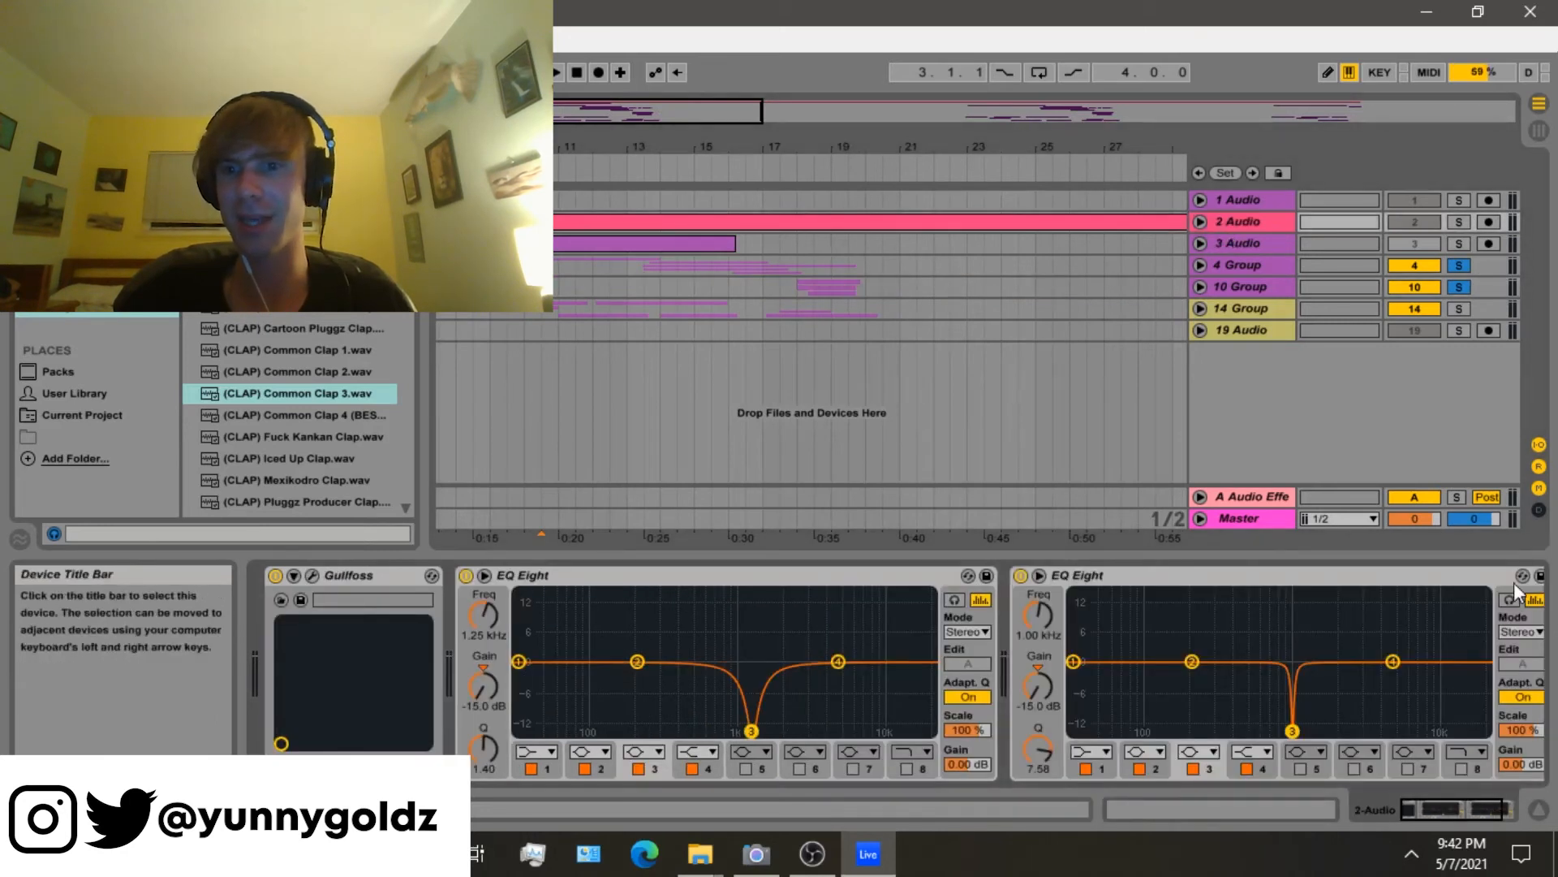
{"action": "left_click", "coordinate": [1458, 222]}
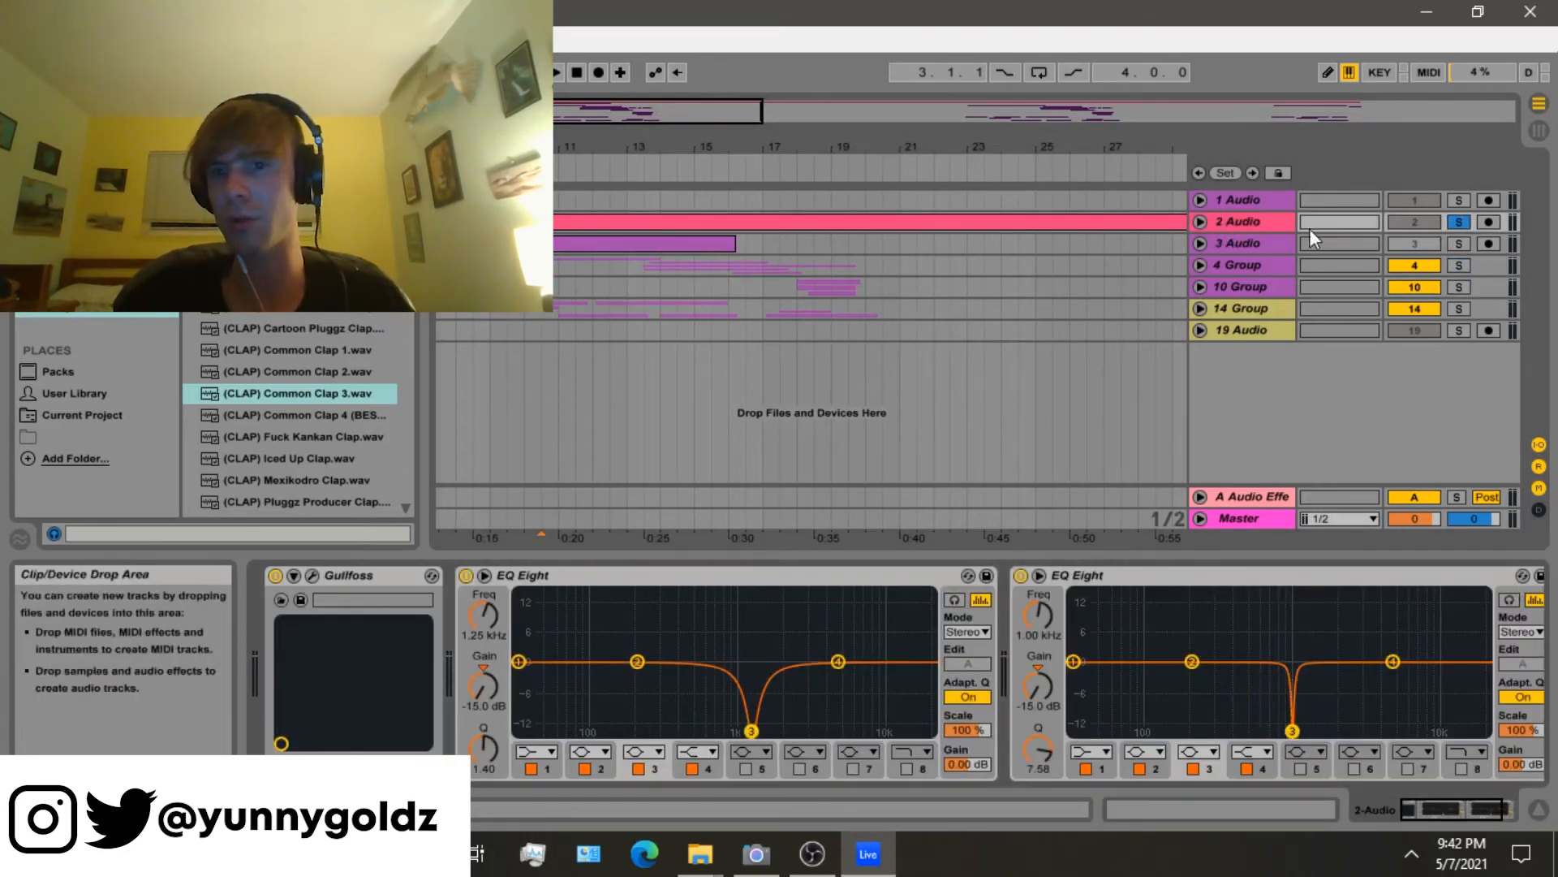
Bypass all effects on 2 Audio, play the track from about 0:16 and switch the effects back on during playback.
{"action": "left_click", "coordinate": [686, 575]}
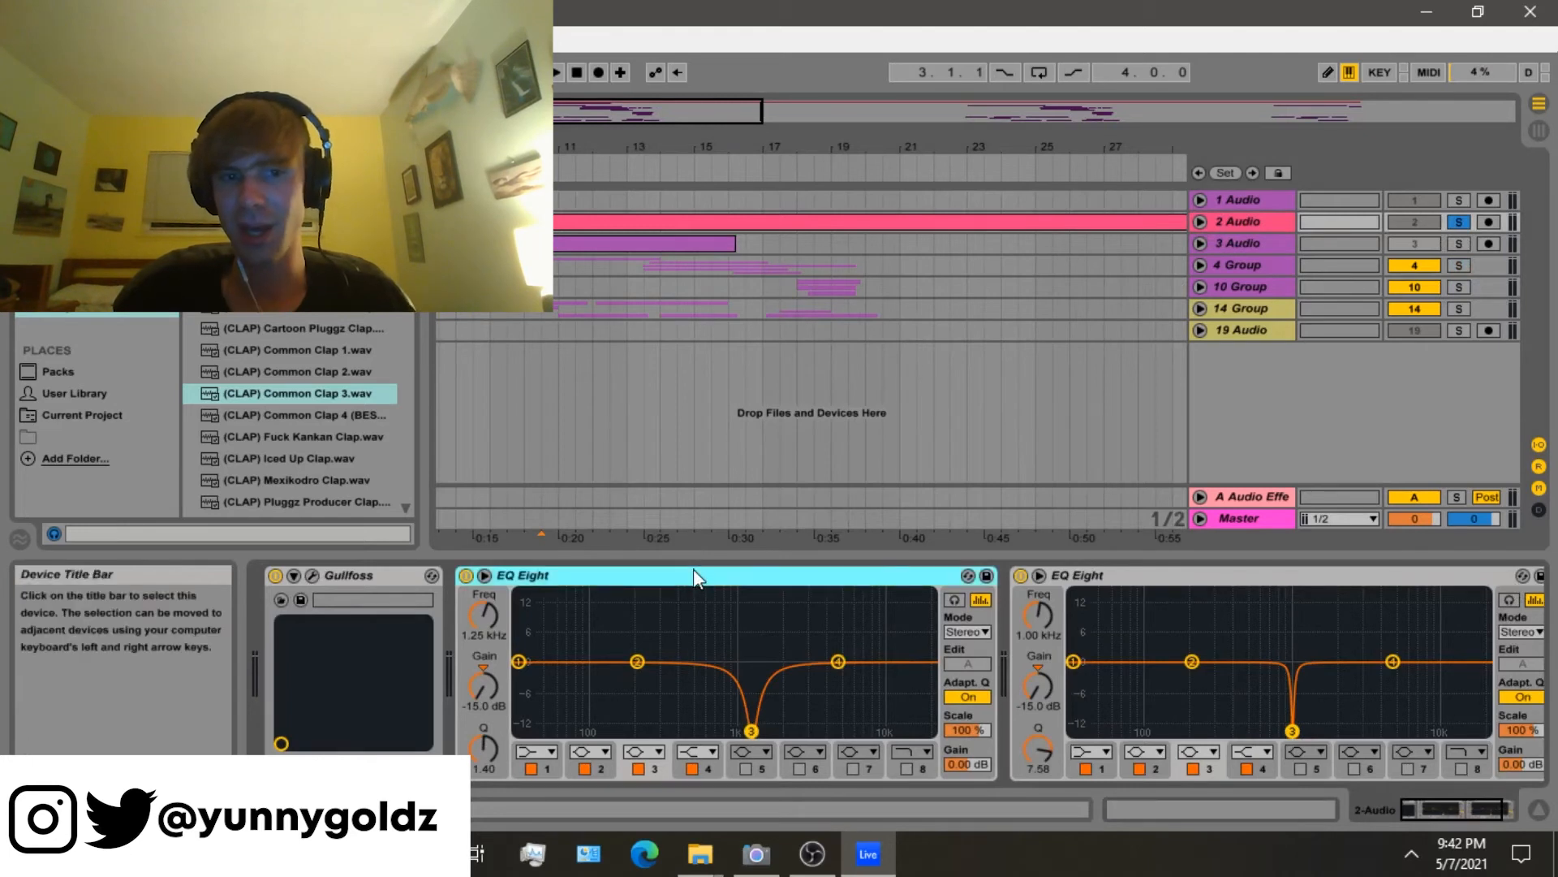
{"action": "key", "text": "ctrl+a"}
{"action": "key", "text": "0"}
{"action": "left_click", "coordinate": [507, 200]}
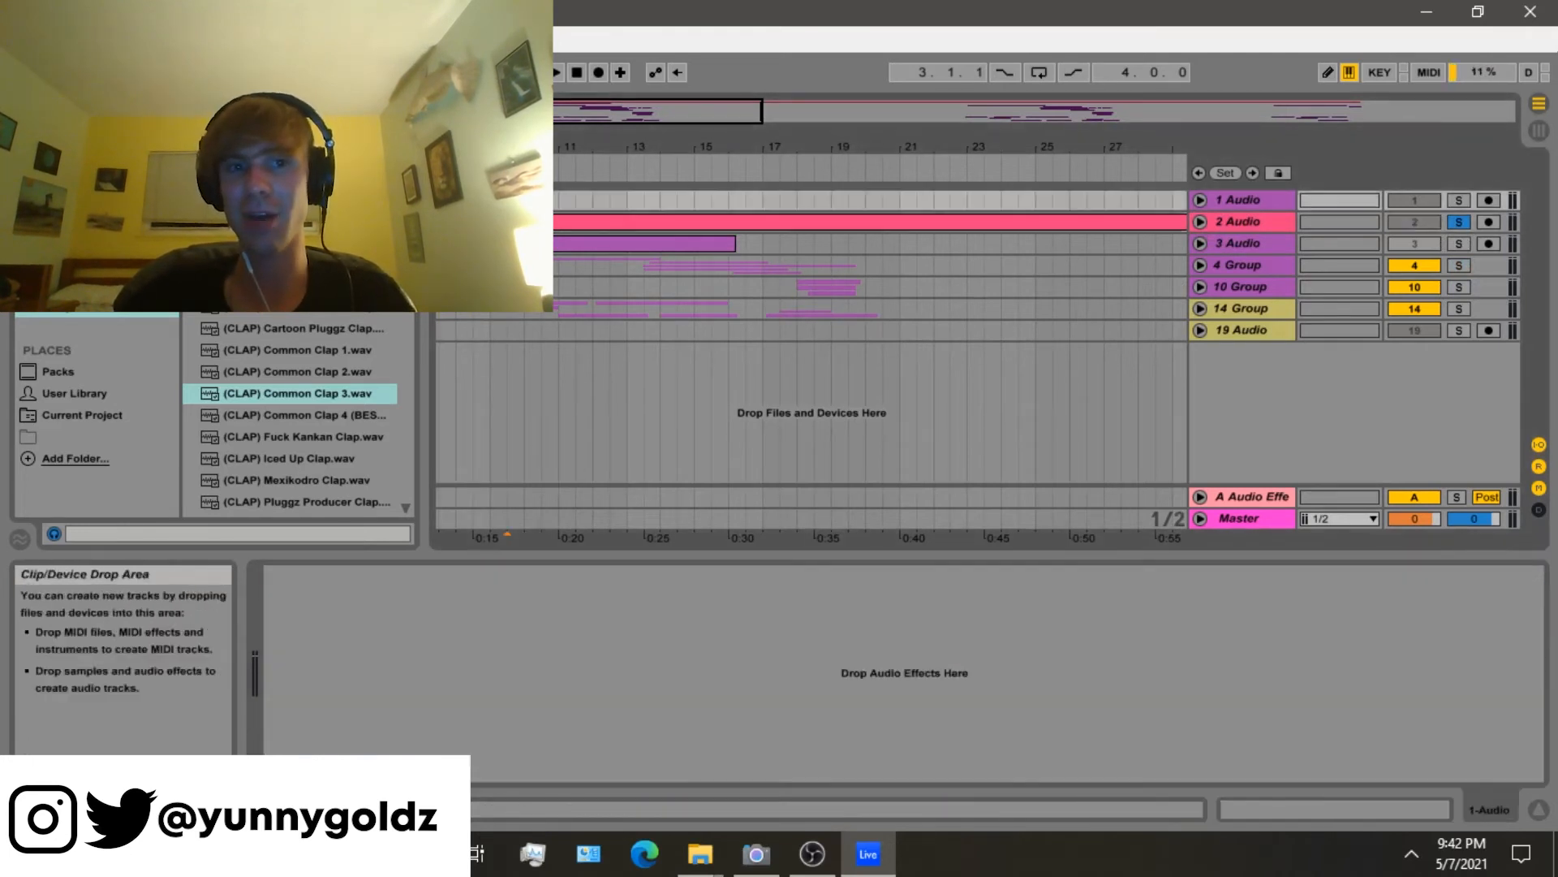
{"action": "key", "text": "space"}
{"action": "left_click", "coordinate": [1226, 222]}
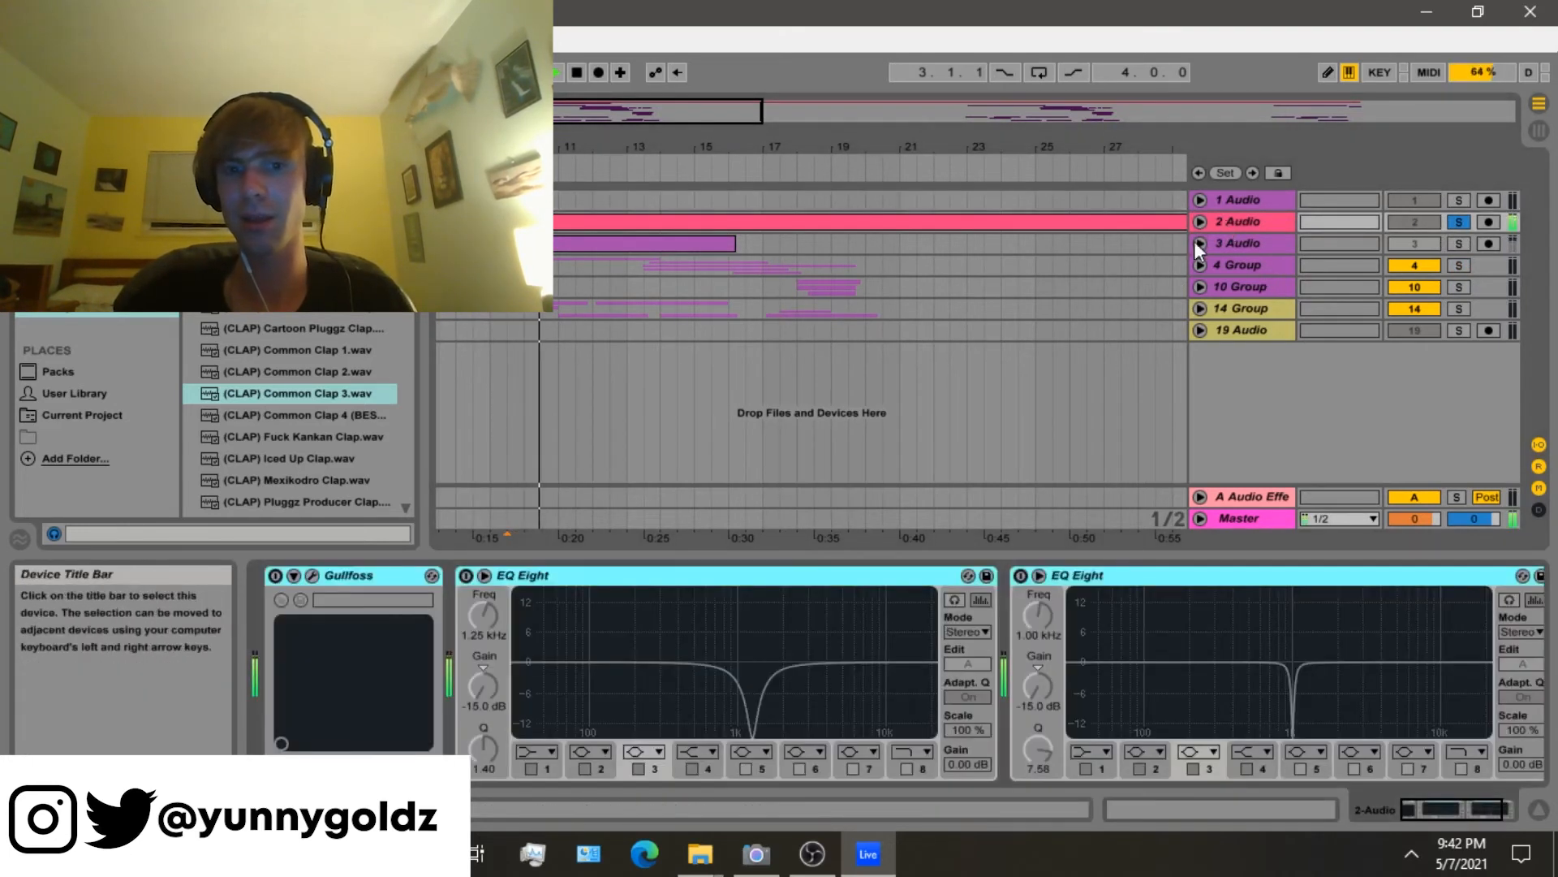
{"action": "key", "text": "0"}
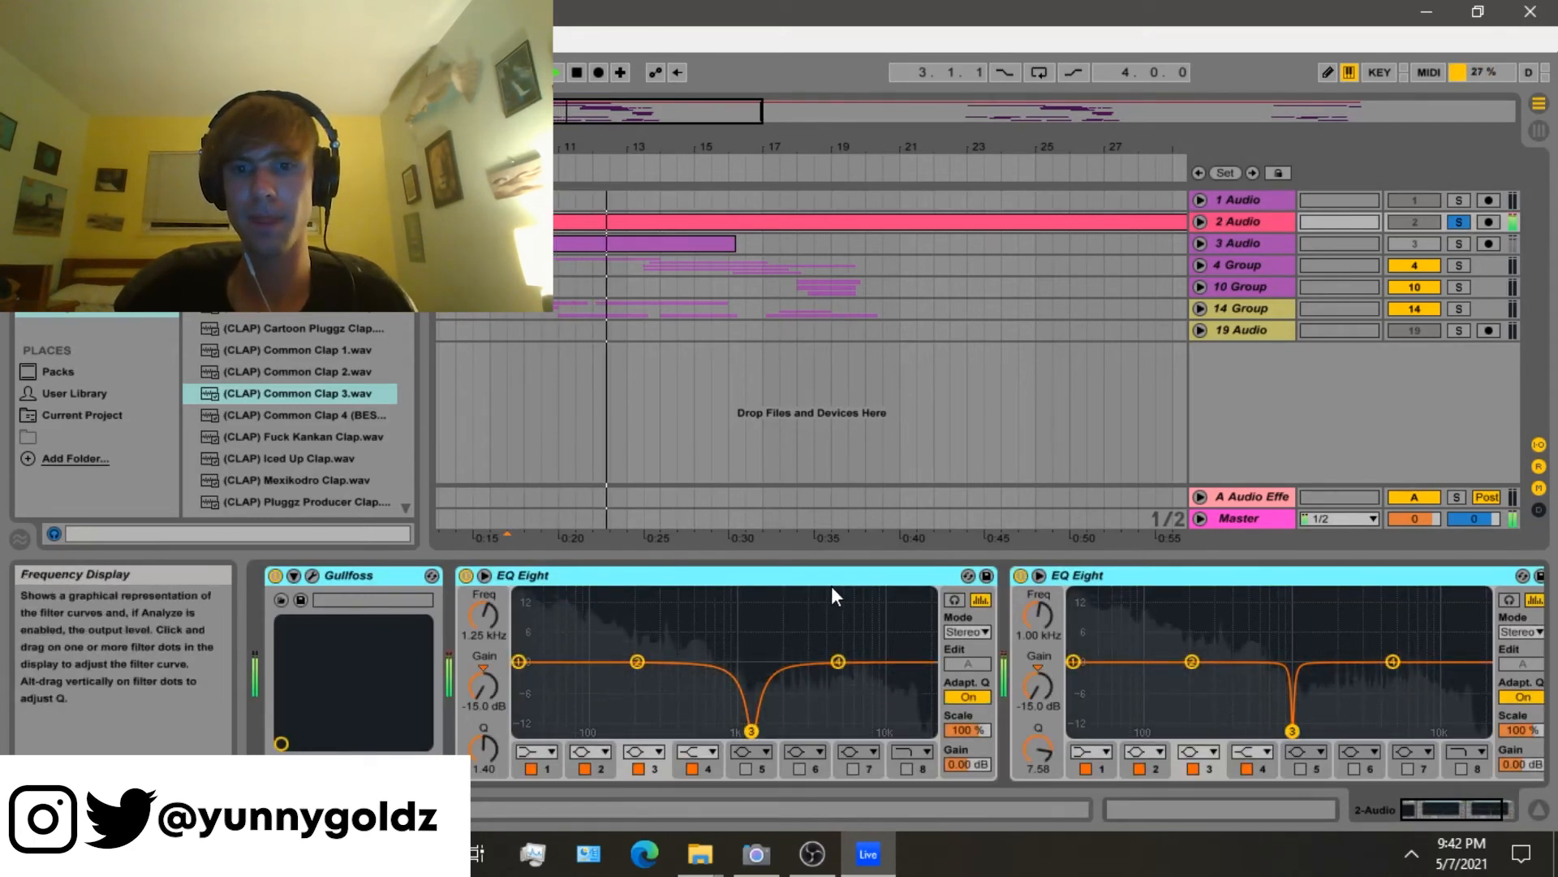
Fold the three devices on 2 Audio and compare the track with them bypassed and reactivated during playback.
{"action": "double_click", "coordinate": [855, 585]}
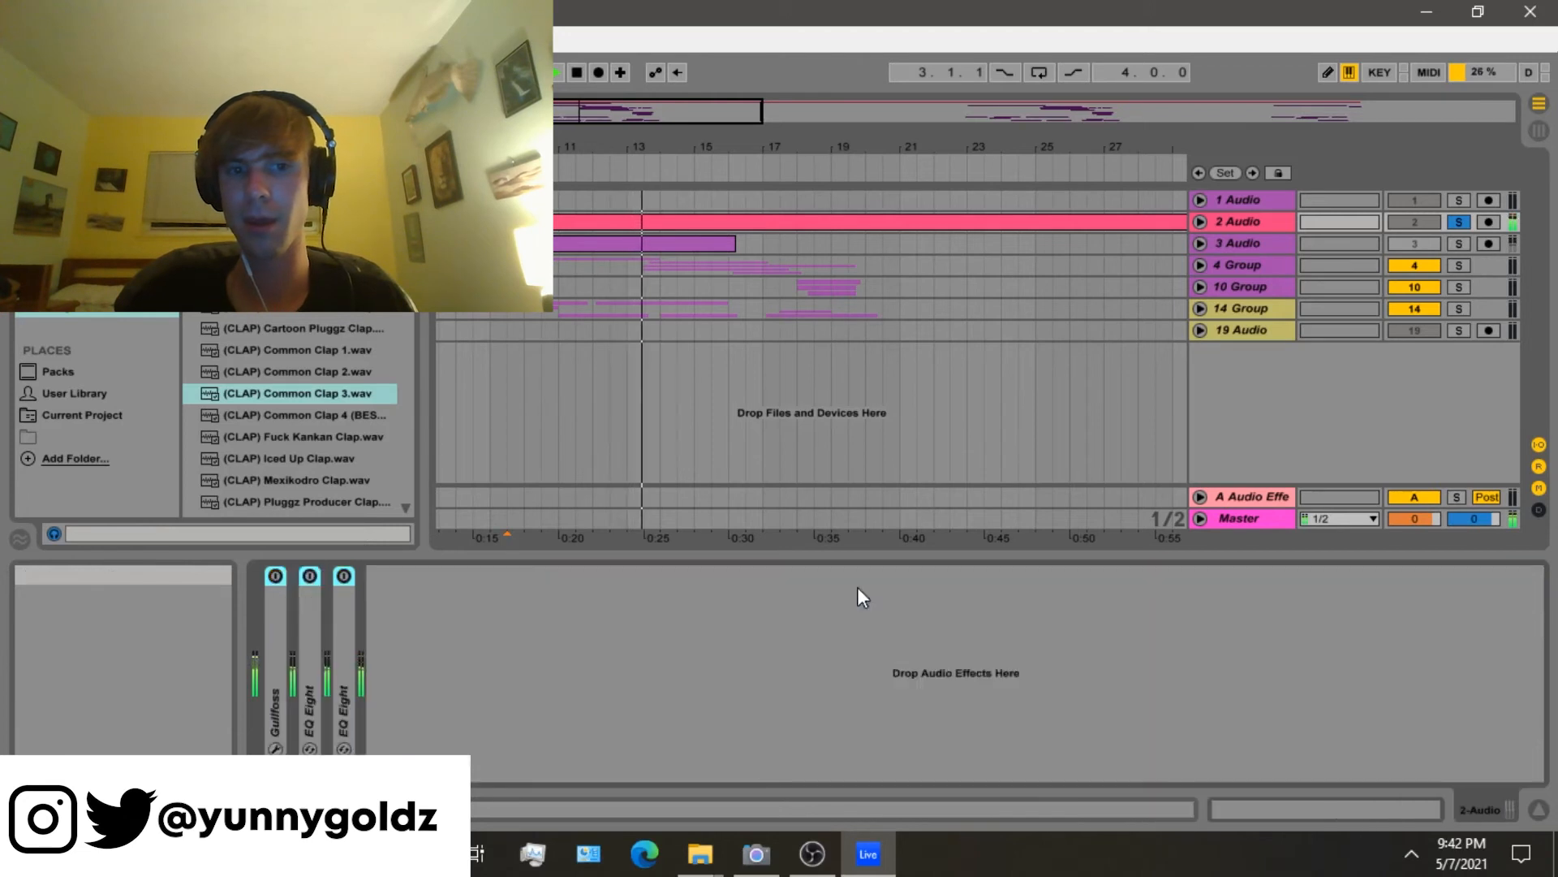
{"action": "key", "text": "ctrl+0"}
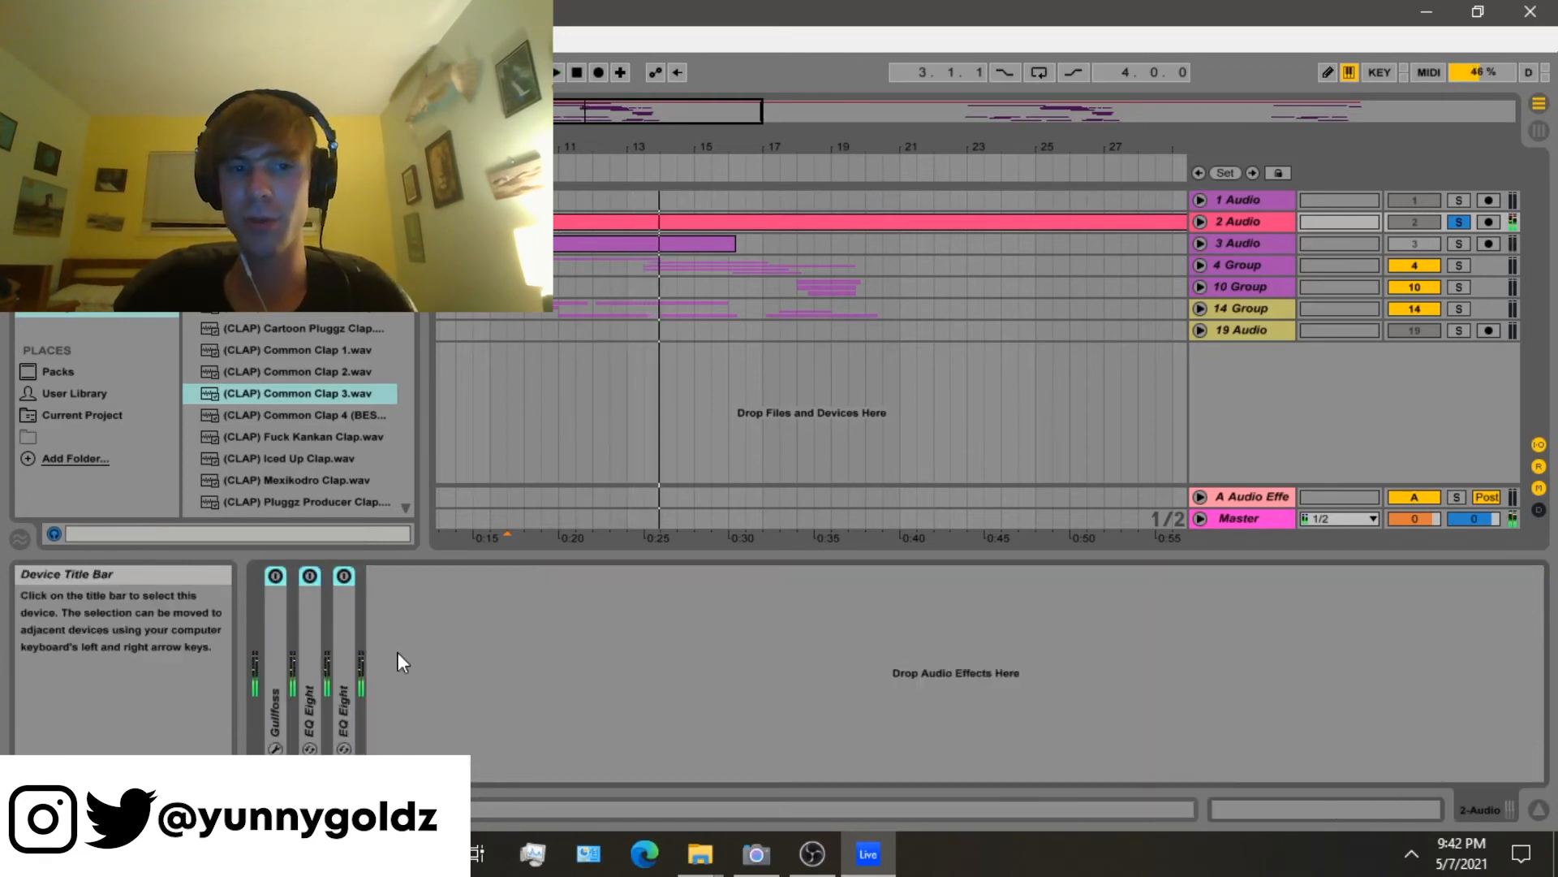
{"action": "key", "text": "space"}
{"action": "key", "text": "space"}
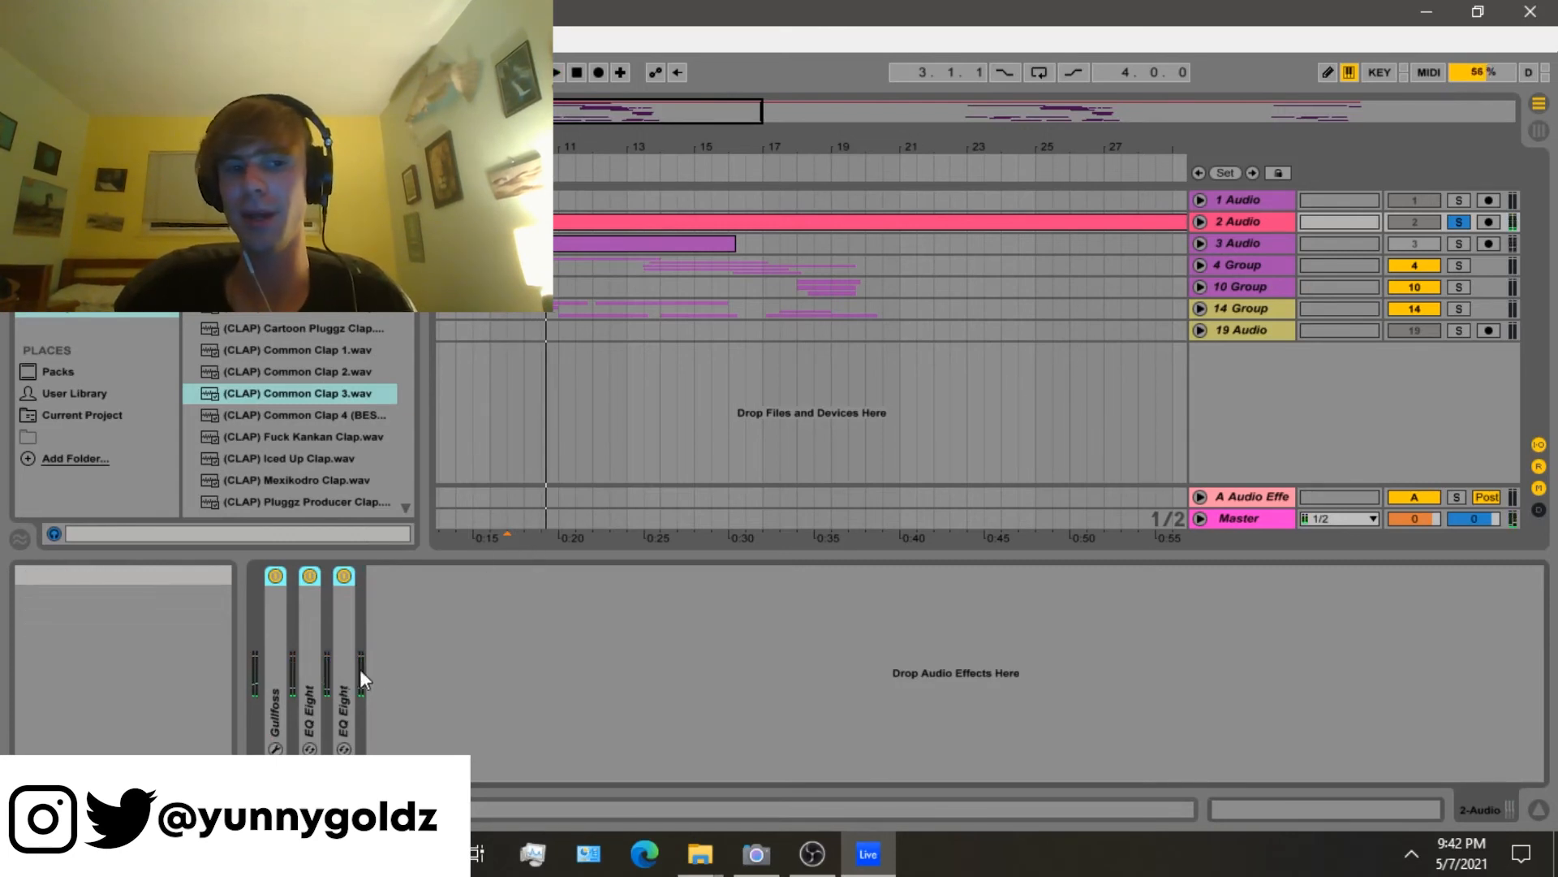
Unfold the first EQ Eight and Gullfoss on 2 Audio, then open and close the Gullfoss plug-in window.
{"action": "double_click", "coordinate": [312, 662]}
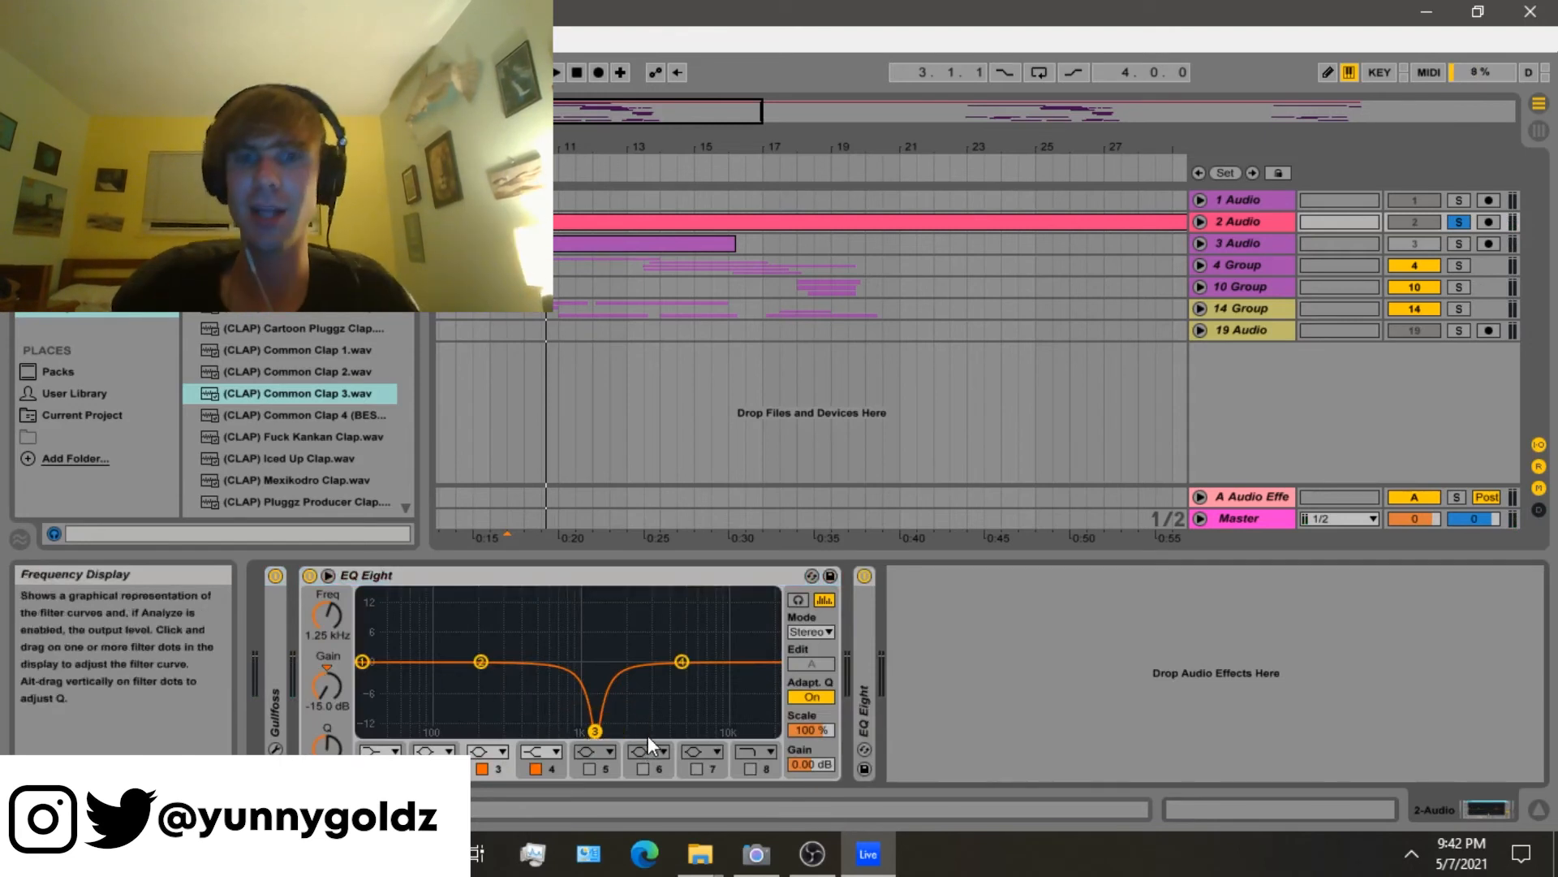
{"action": "double_click", "coordinate": [272, 649]}
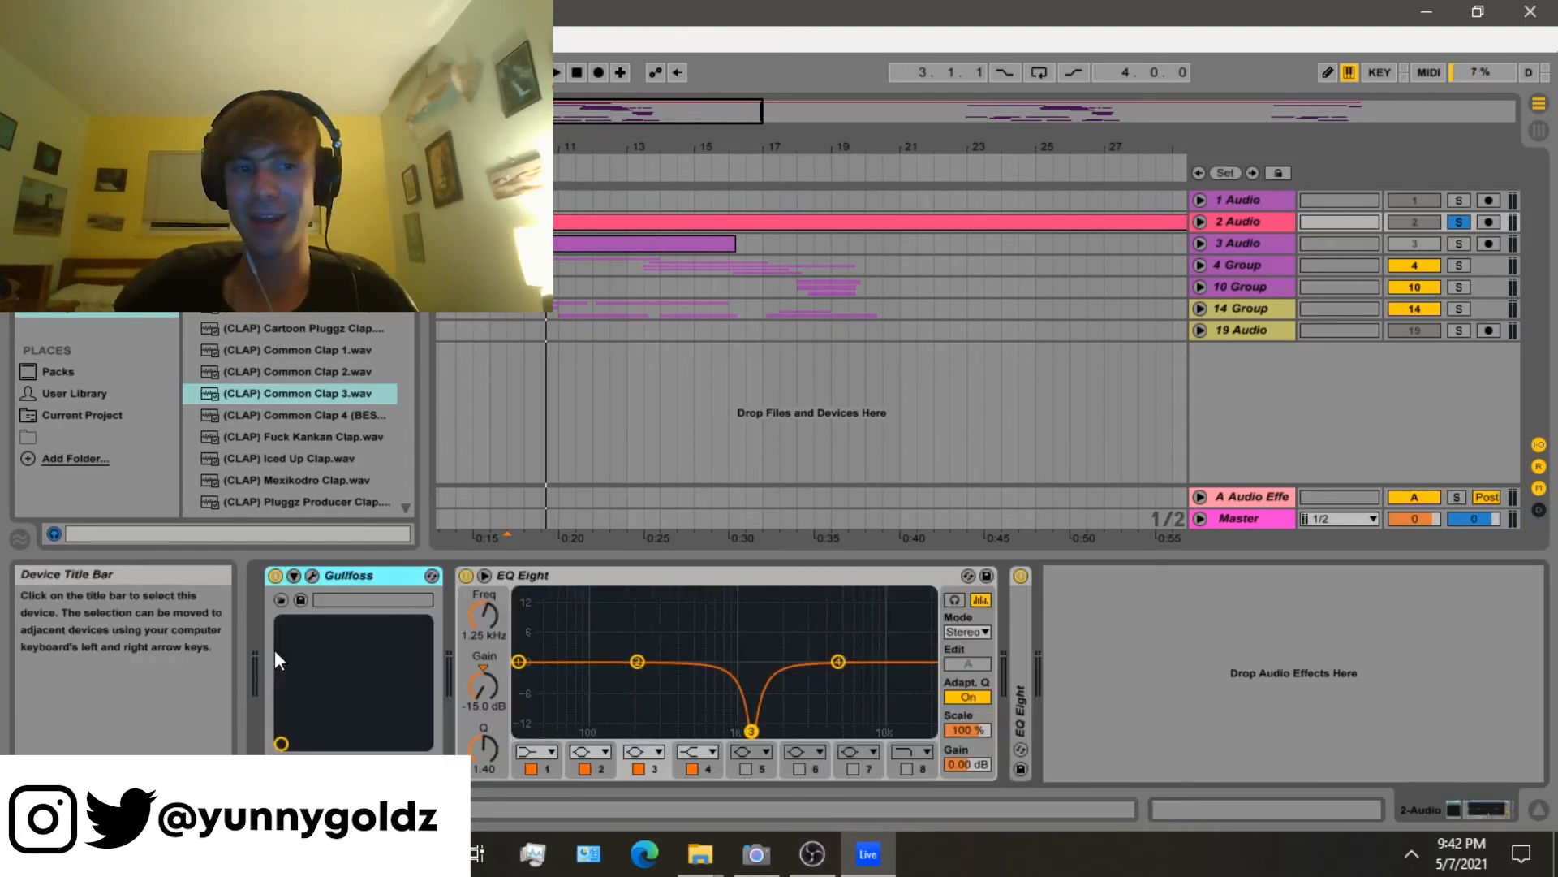
{"action": "left_click", "coordinate": [321, 574]}
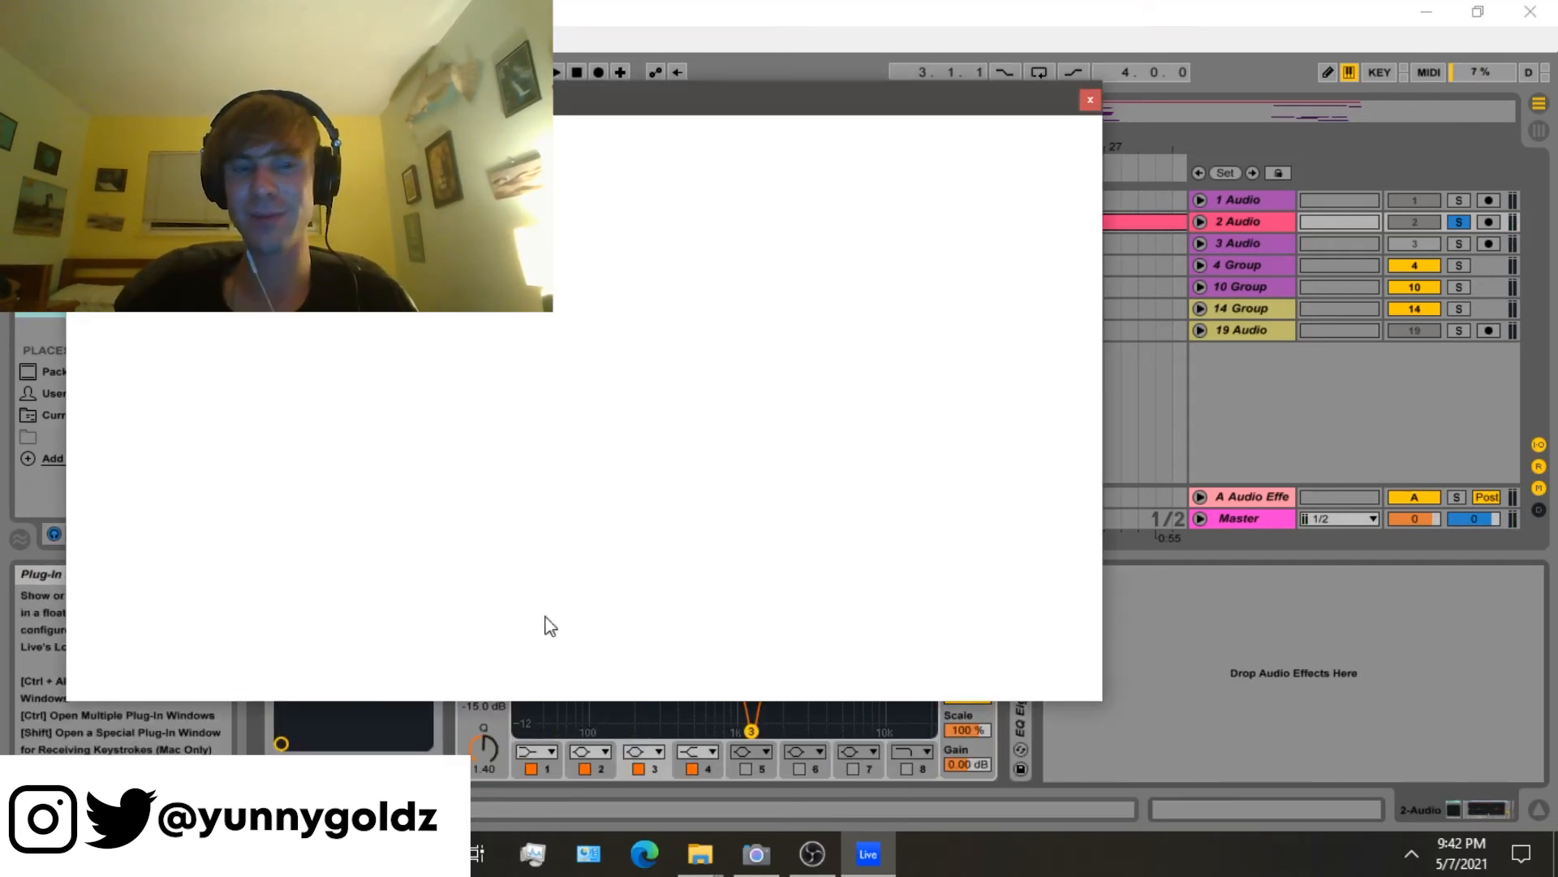
{"action": "left_click", "coordinate": [1090, 99]}
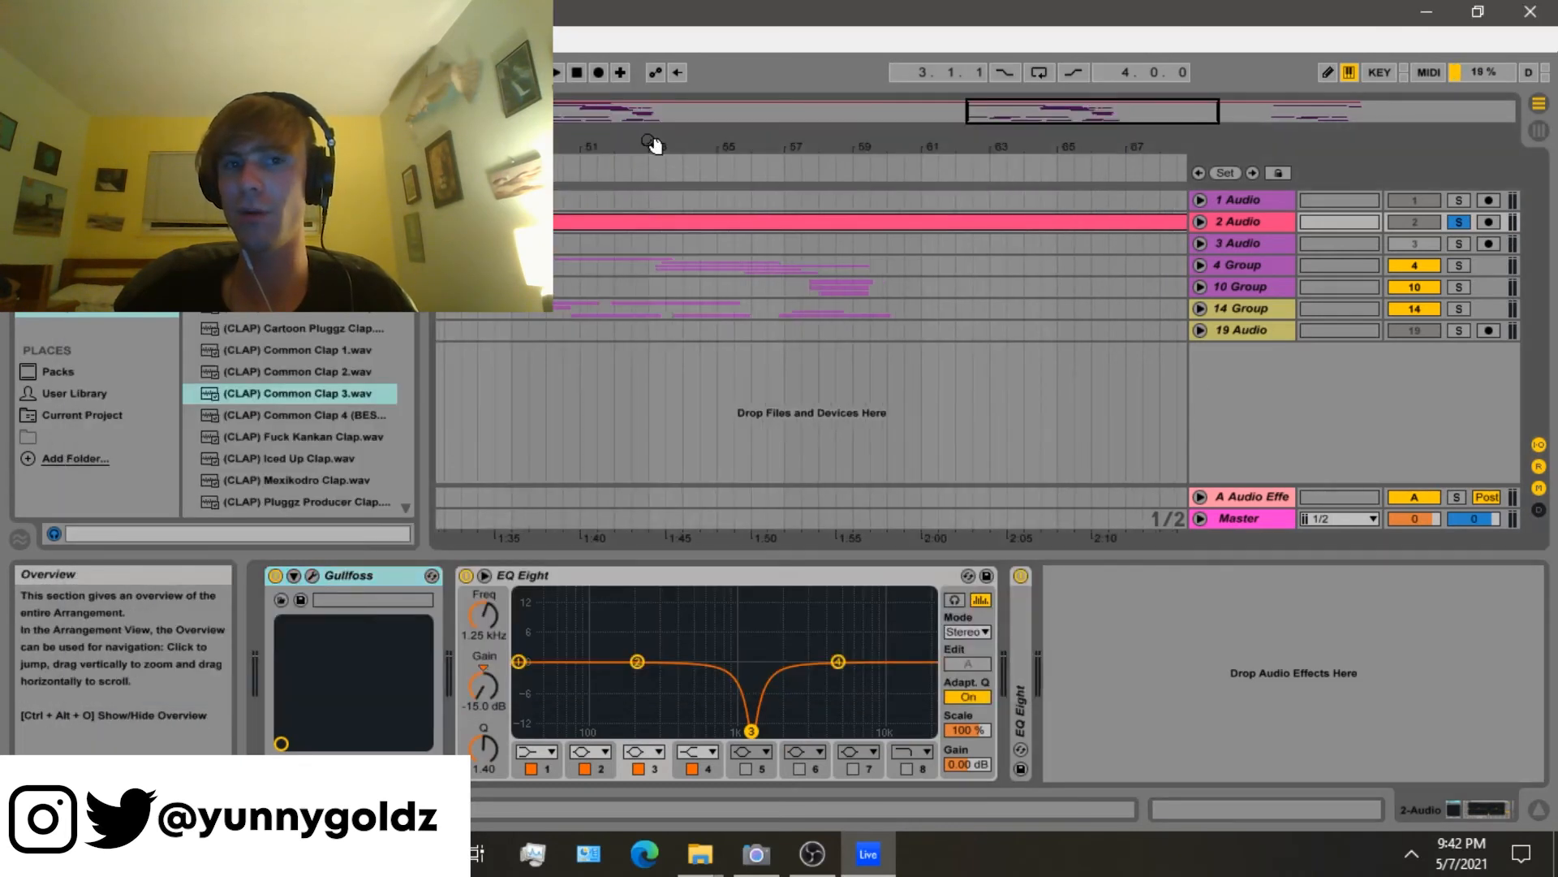
Place the playback start at bar 7 on 10 Group and turn off the solo on 2 Audio.
{"action": "left_click_drag", "start_coordinate": [654, 144], "coordinate": [1167, 155]}
{"action": "left_click", "coordinate": [1026, 219]}
{"action": "key", "text": "minus"}
{"action": "key", "text": "minus"}
{"action": "key", "text": "minus"}
{"action": "key", "text": "minus"}
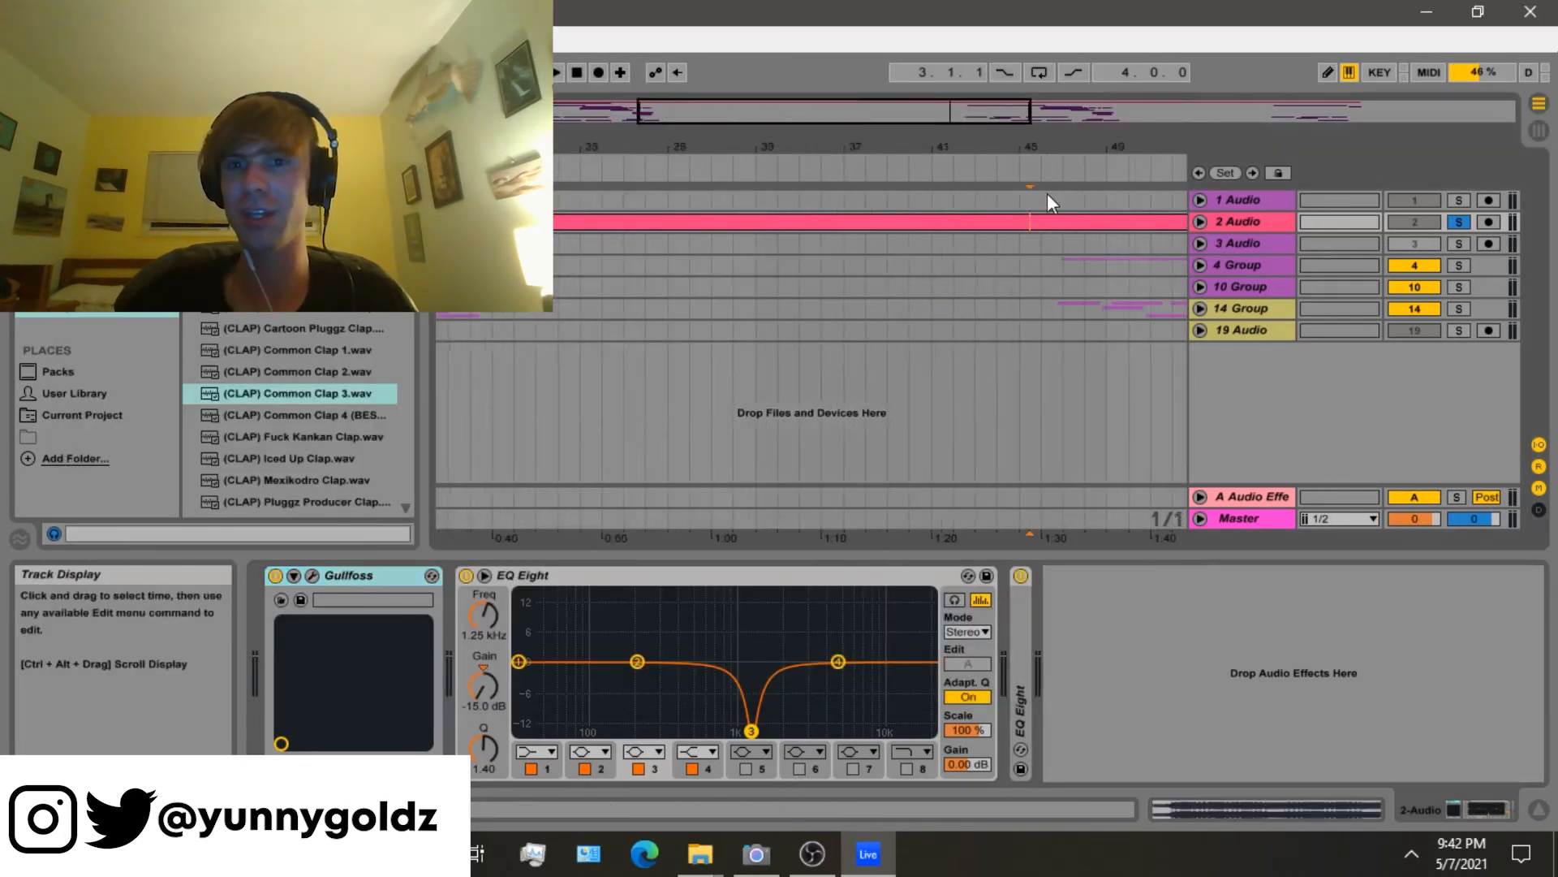
{"action": "left_click", "coordinate": [497, 243]}
{"action": "key", "text": "plus"}
{"action": "key", "text": "plus"}
{"action": "key", "text": "plus"}
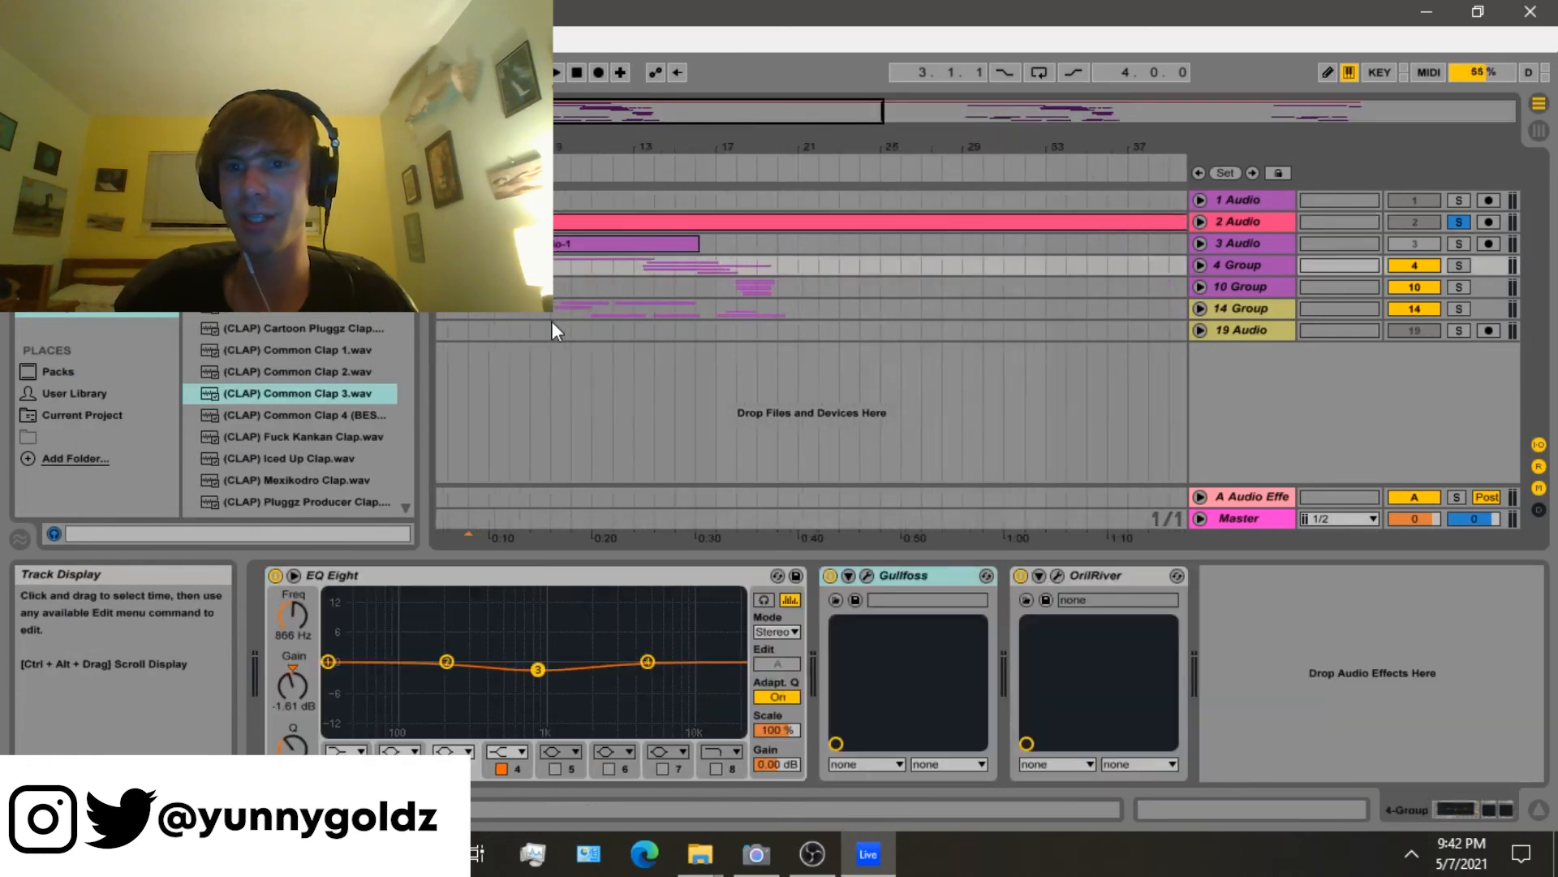
{"action": "left_click", "coordinate": [578, 286]}
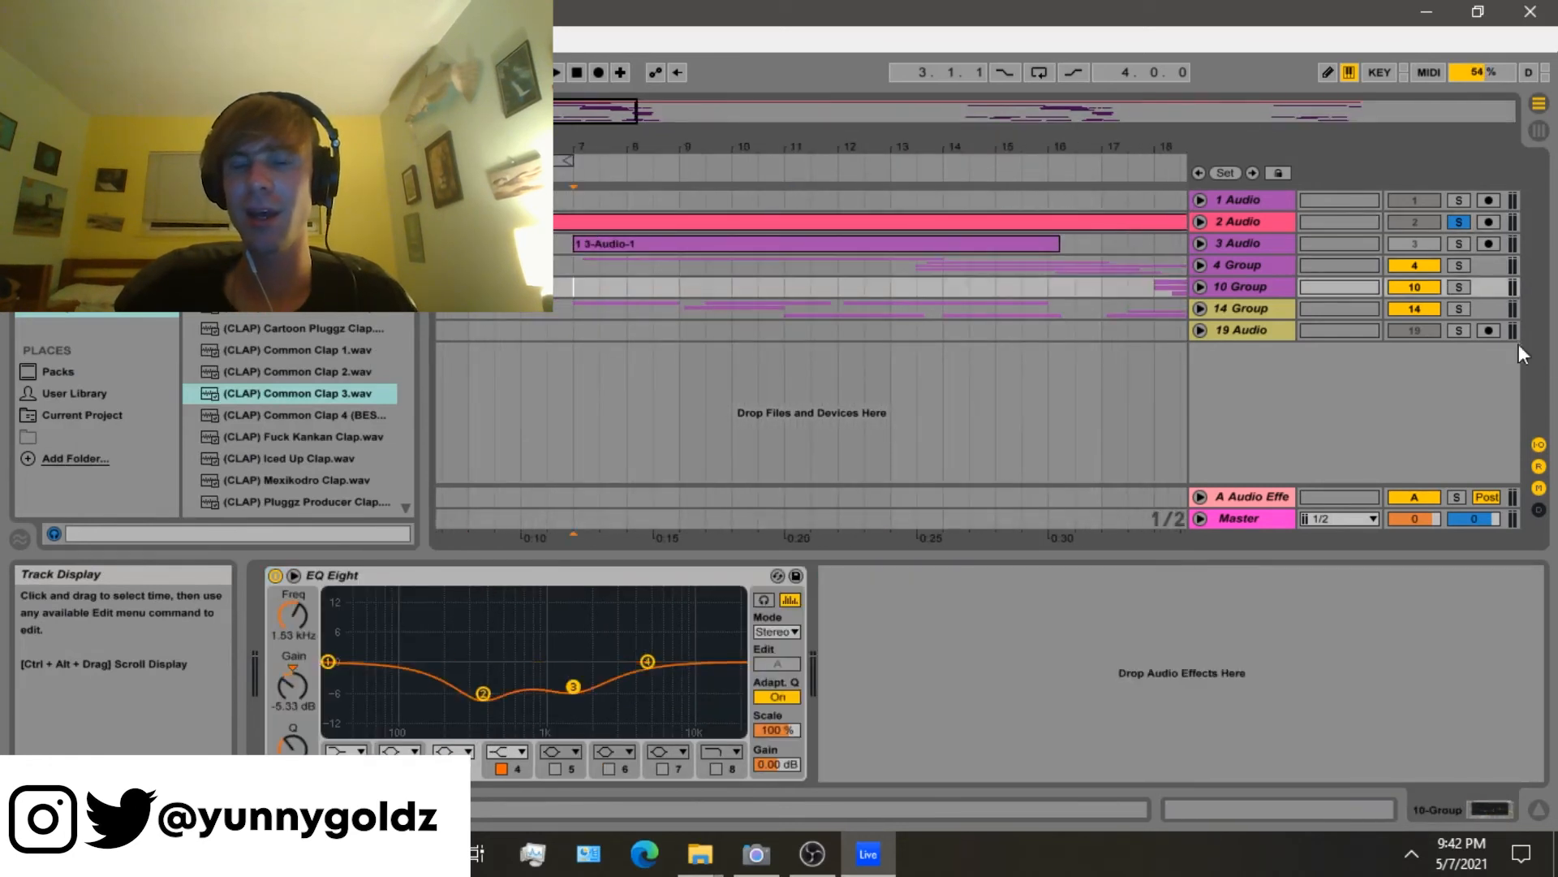
{"action": "left_click", "coordinate": [1455, 264]}
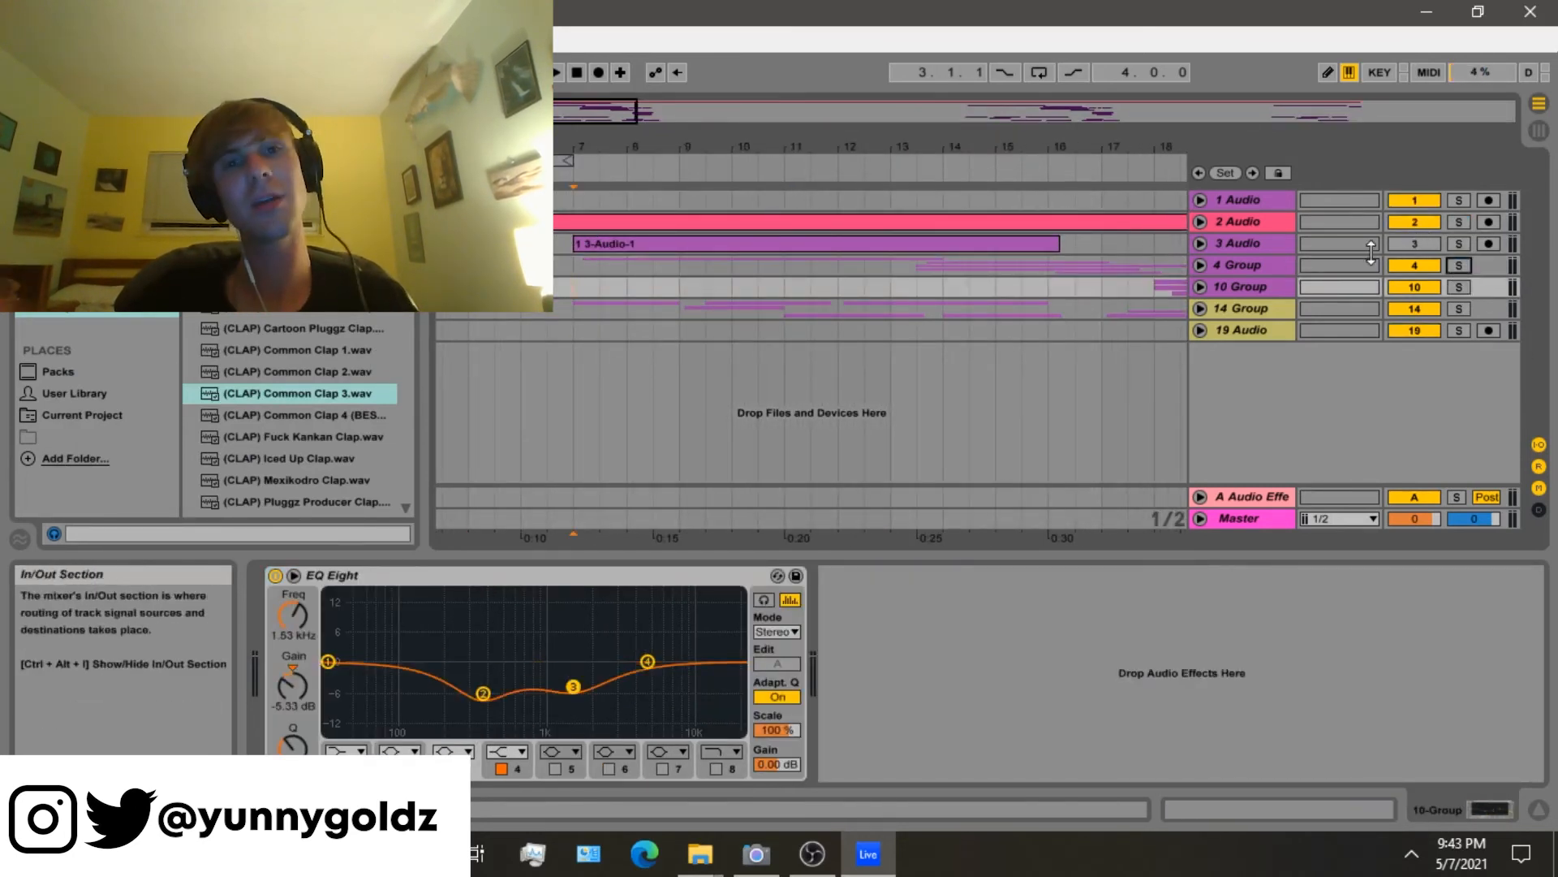
Look over the effect chains of 2 Audio, 10 Group and 4 Group, and play the full mix from about 0:18.
{"action": "left_click", "coordinate": [1284, 227]}
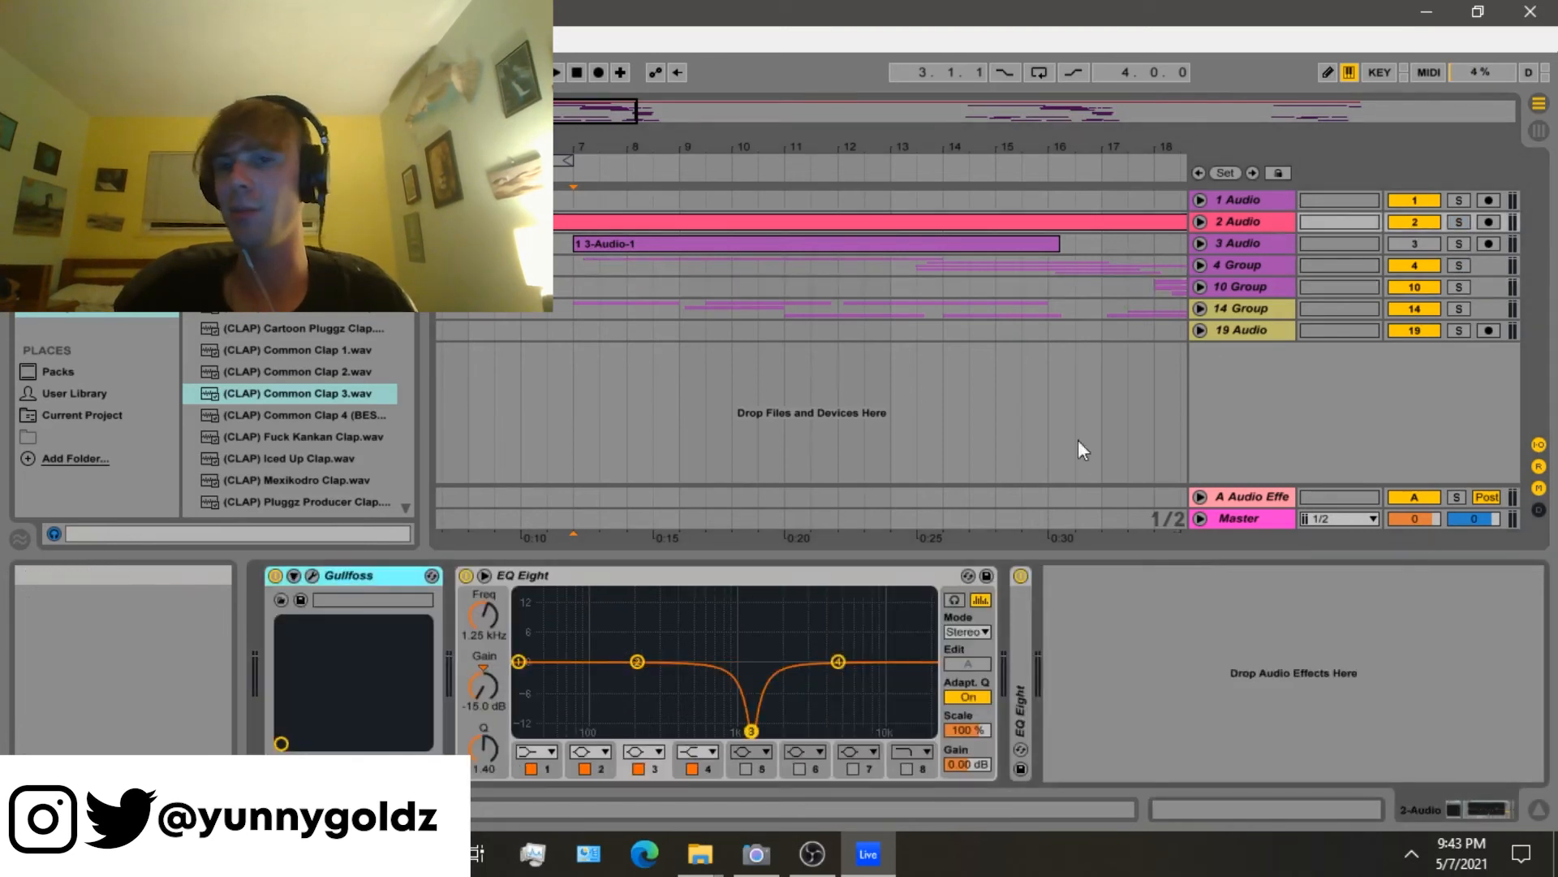
{"action": "left_click", "coordinate": [629, 286]}
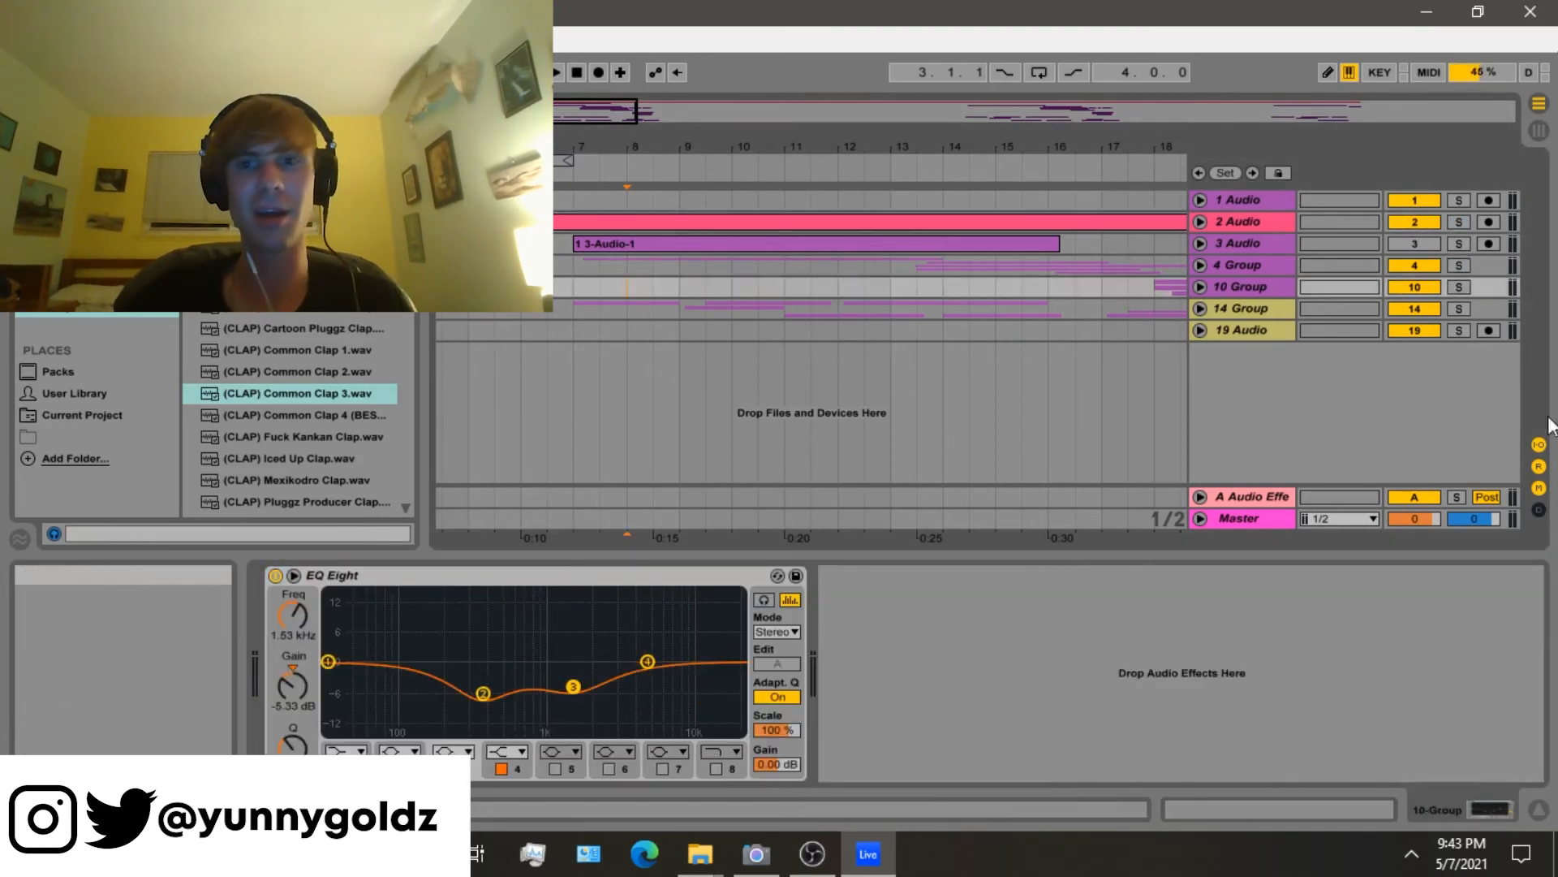
{"action": "left_click", "coordinate": [1246, 273]}
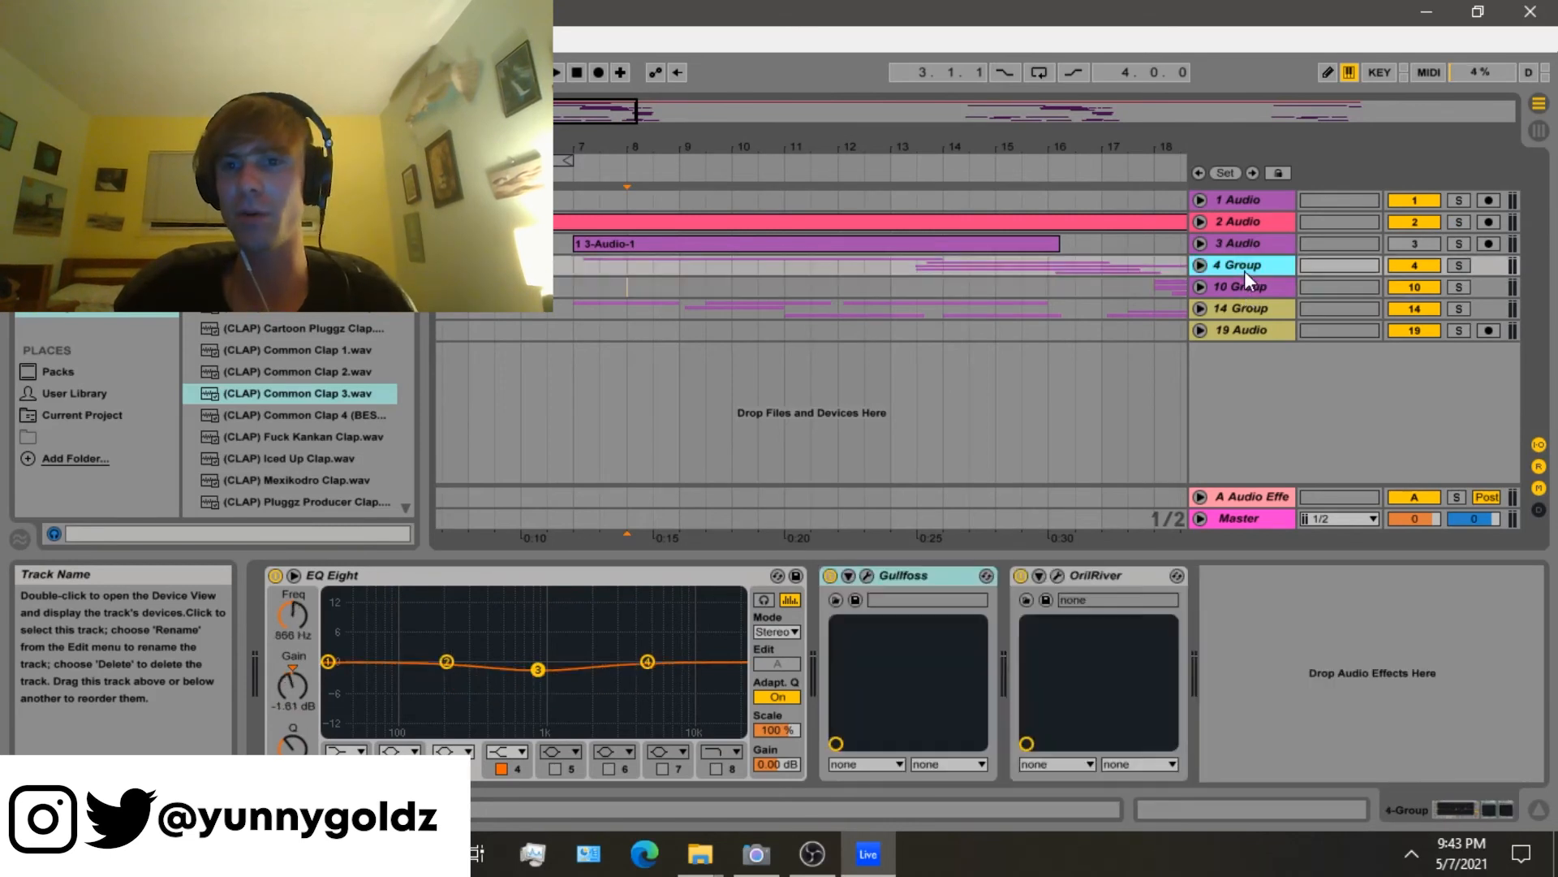
{"action": "left_click", "coordinate": [758, 287]}
{"action": "key", "text": "space"}
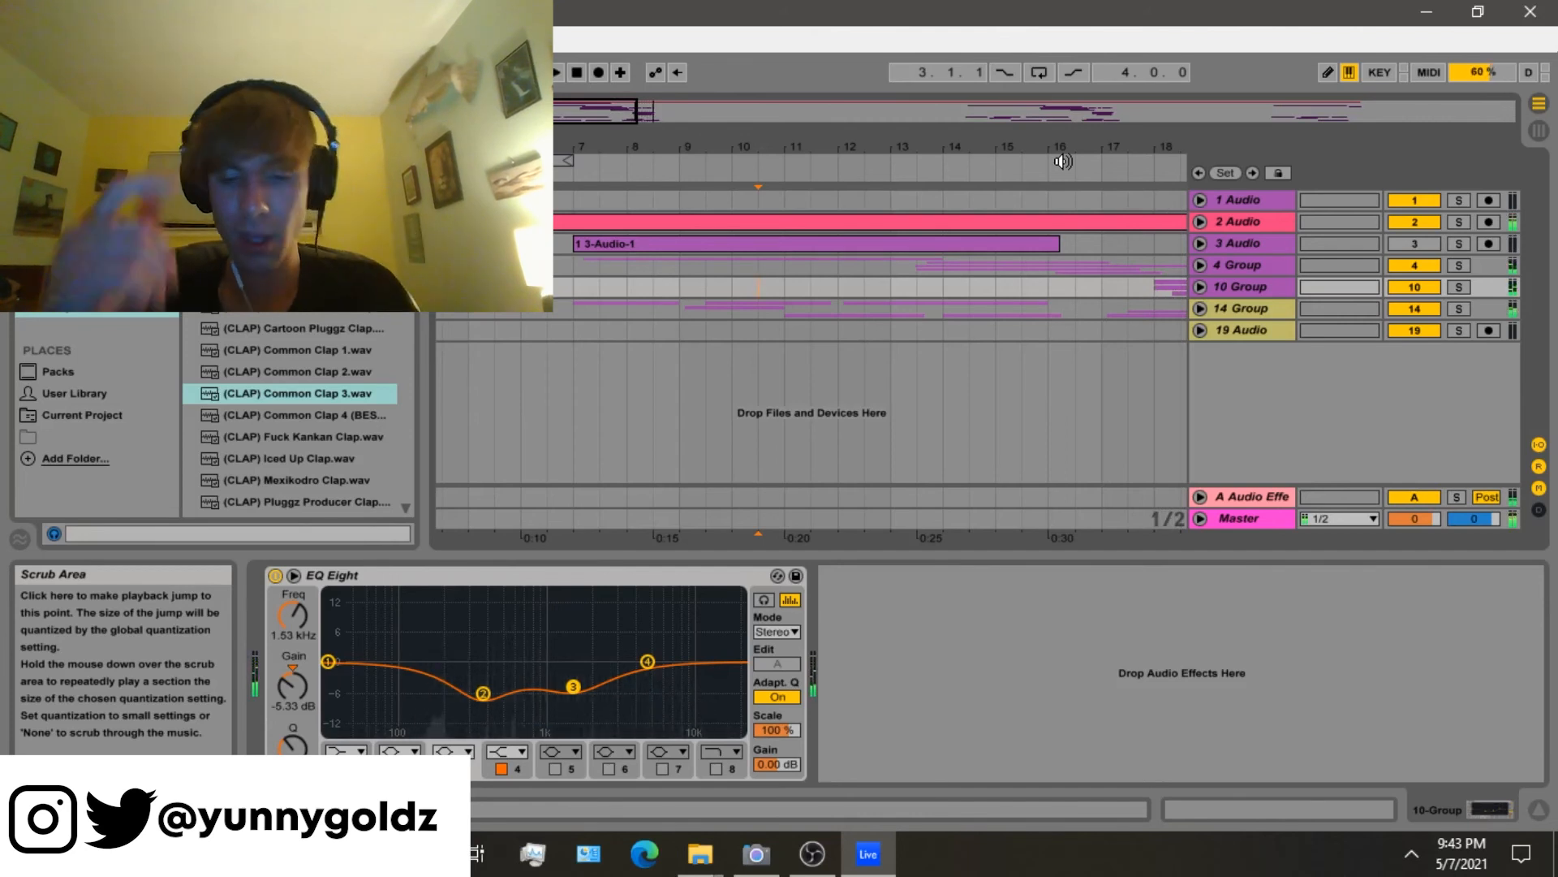
{"action": "key", "text": "space"}
Place the playback start at about 0:37 on 10 Group and unfold 14 Group to show its tracks.
{"action": "key", "text": "minus"}
{"action": "key", "text": "minus"}
{"action": "left_click", "coordinate": [742, 245]}
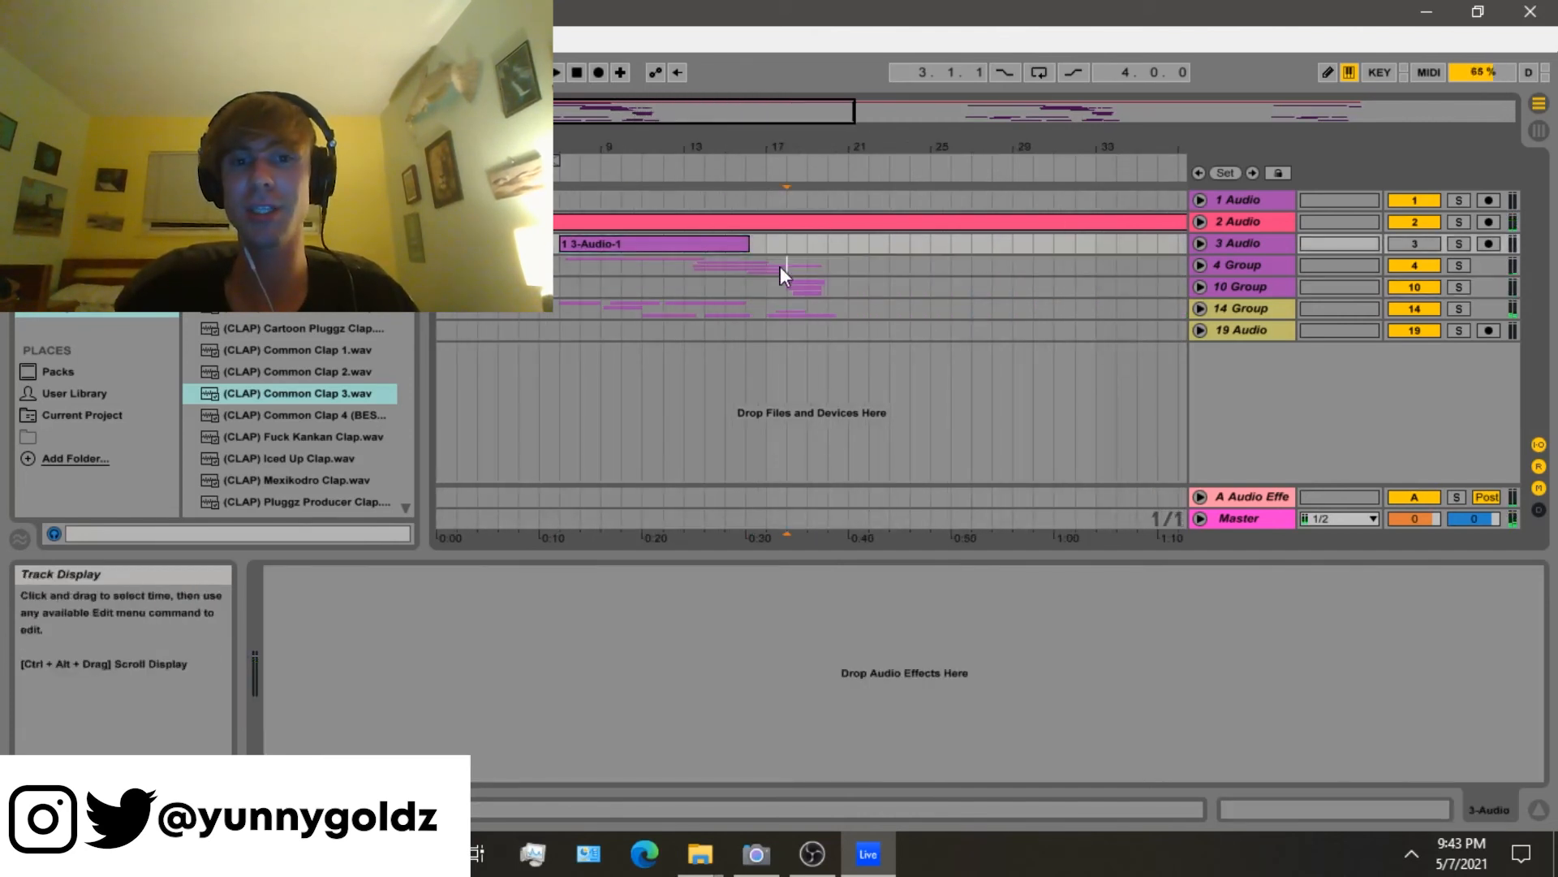
{"action": "left_click", "coordinate": [781, 266]}
{"action": "key", "text": "plus"}
{"action": "key", "text": "plus"}
{"action": "left_click", "coordinate": [870, 284]}
{"action": "key", "text": "plus"}
{"action": "key", "text": "plus"}
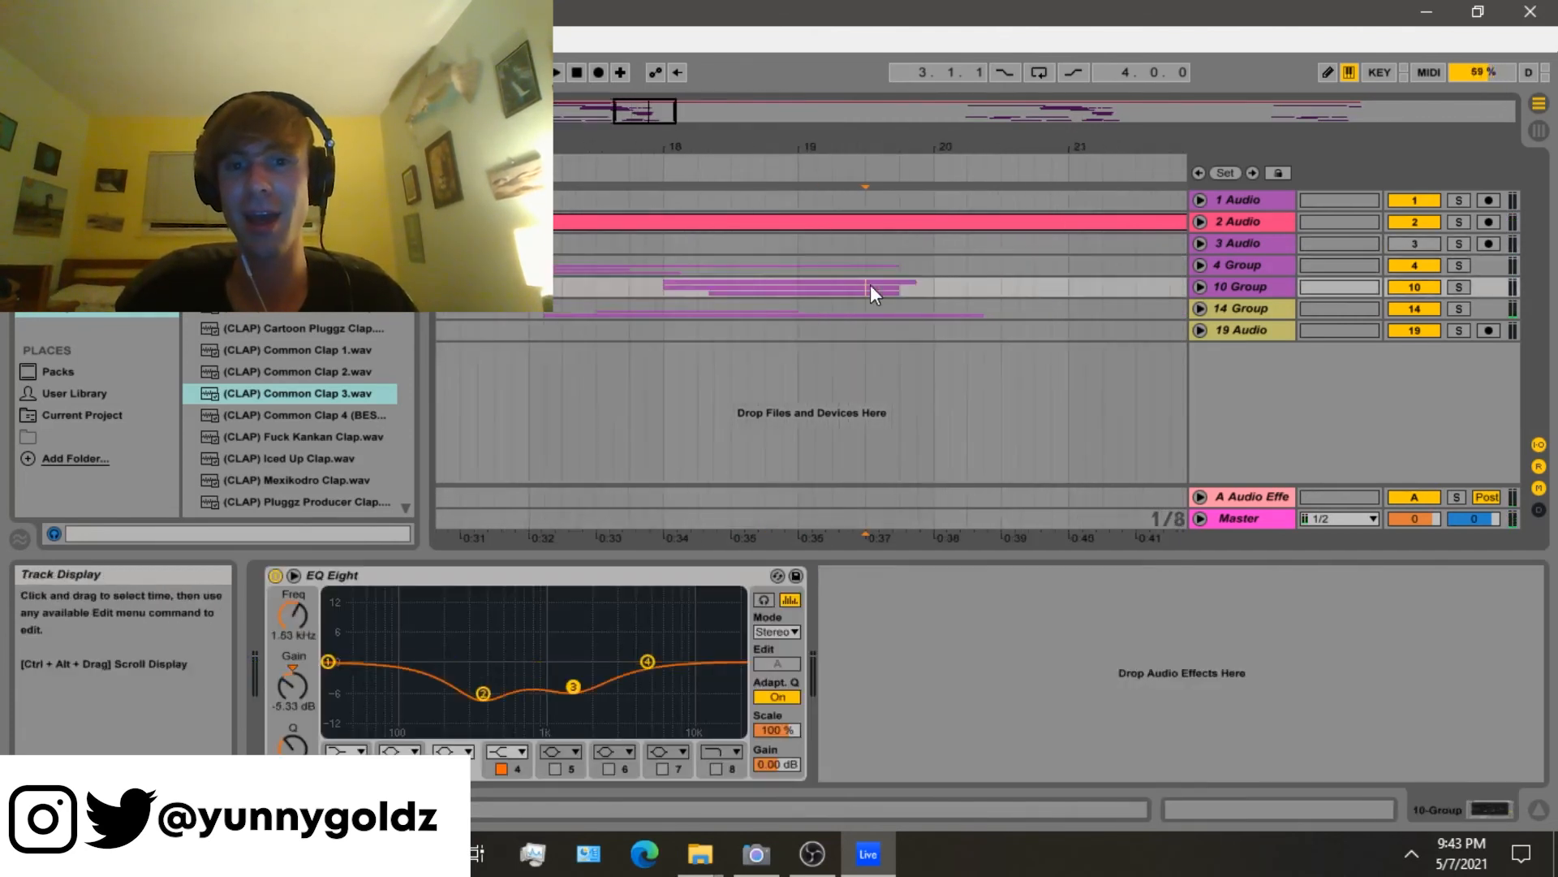
{"action": "left_click", "coordinate": [1199, 308]}
{"action": "scroll", "coordinate": [640, 435], "scroll_direction": "down", "scroll_amount": 5}
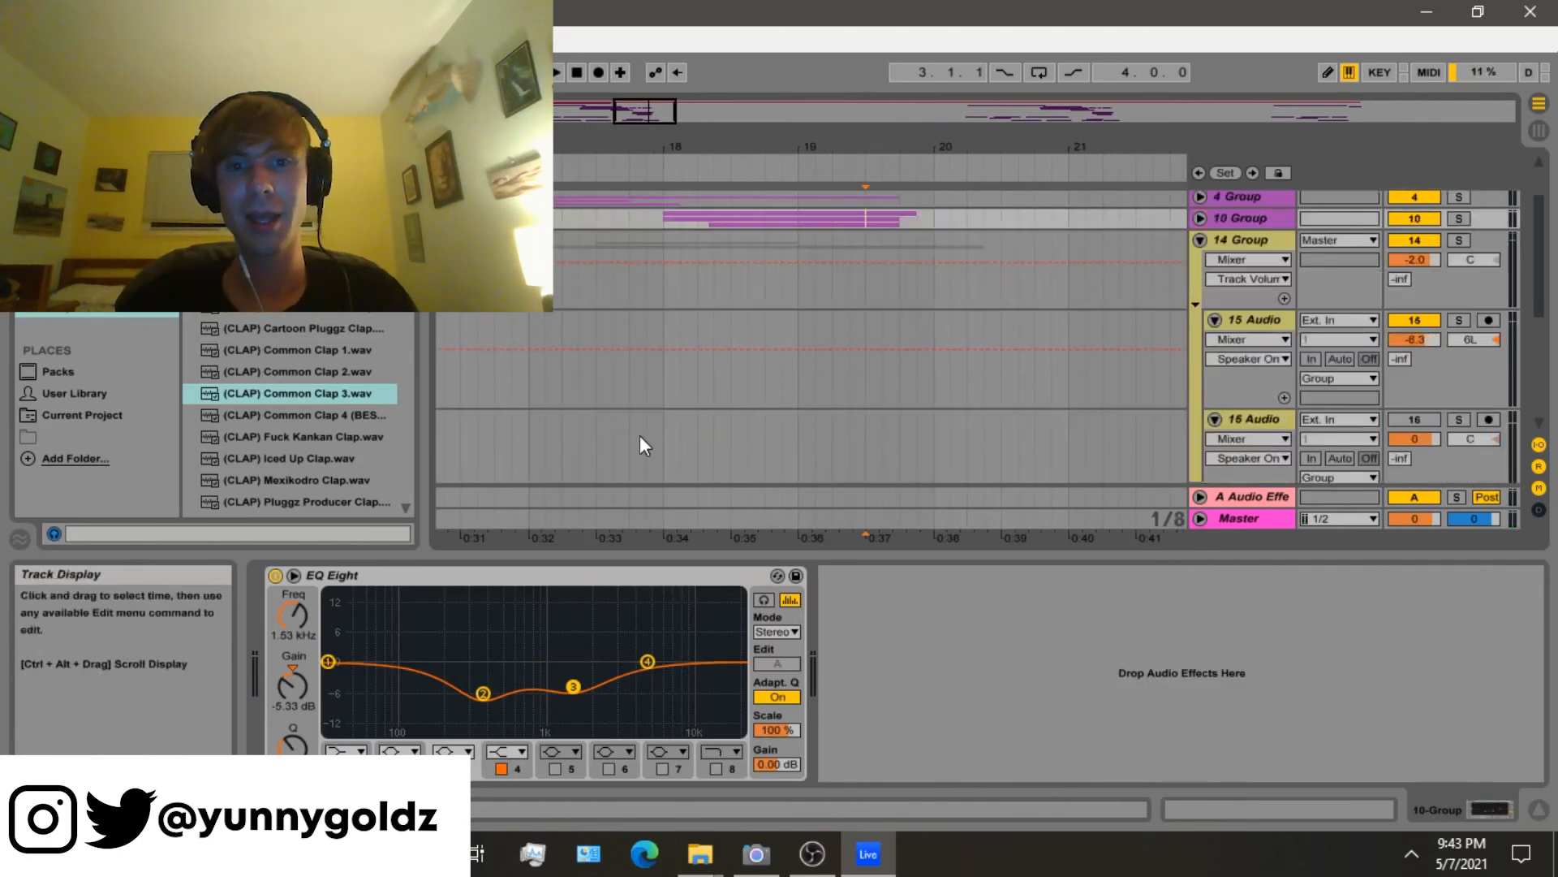
Solo 14 Group and play its vocals from about 0:35.
{"action": "left_click", "coordinate": [724, 261]}
{"action": "scroll", "coordinate": [1435, 237], "scroll_direction": "up", "scroll_amount": 3}
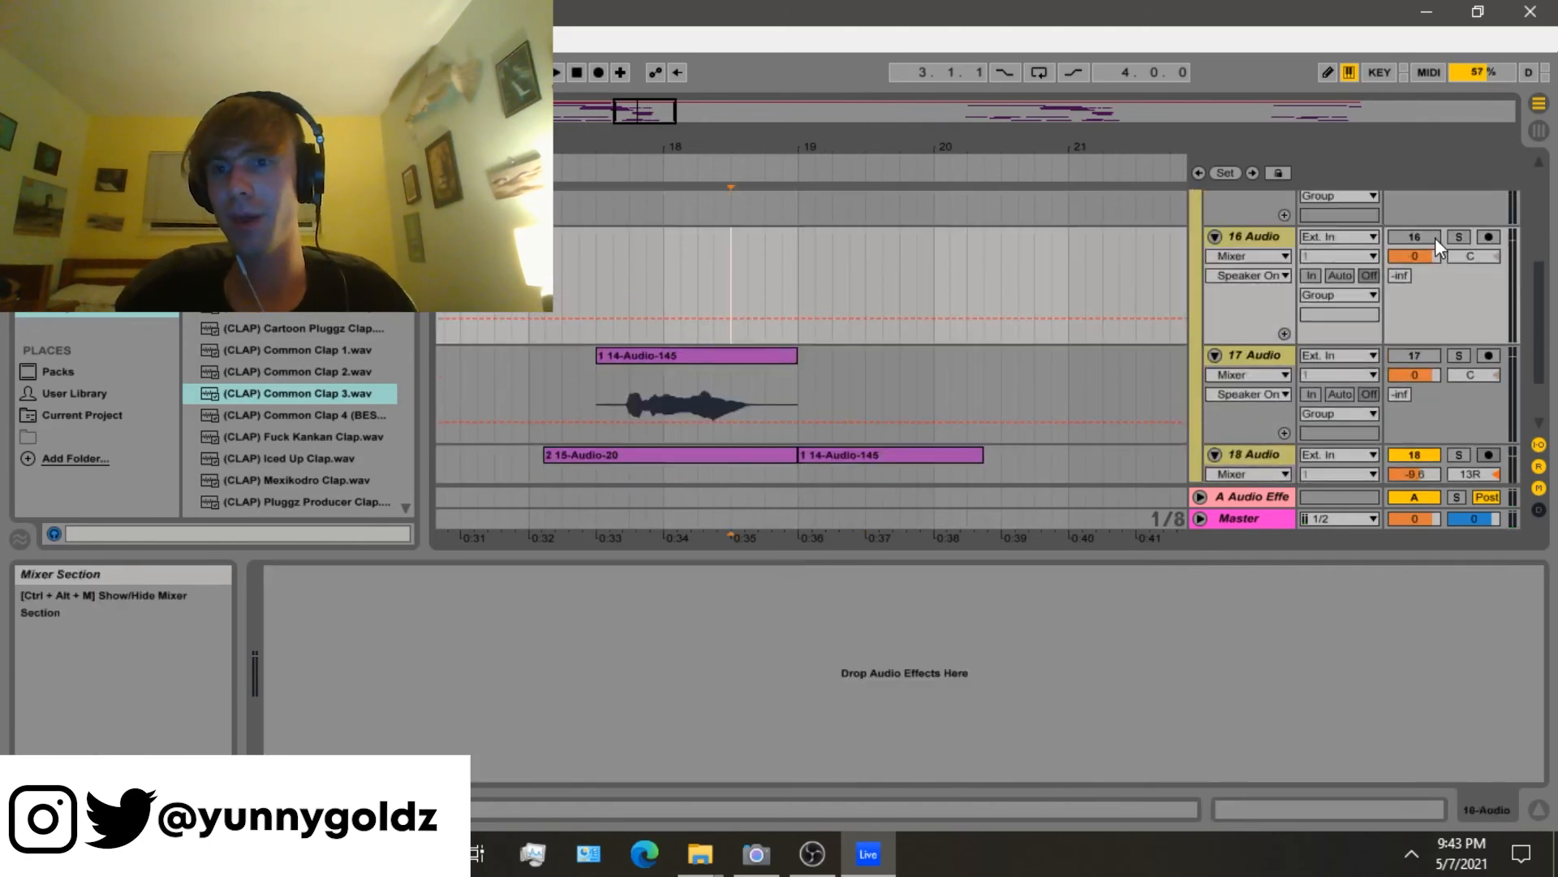
{"action": "scroll", "coordinate": [1435, 237], "scroll_direction": "up", "scroll_amount": 5}
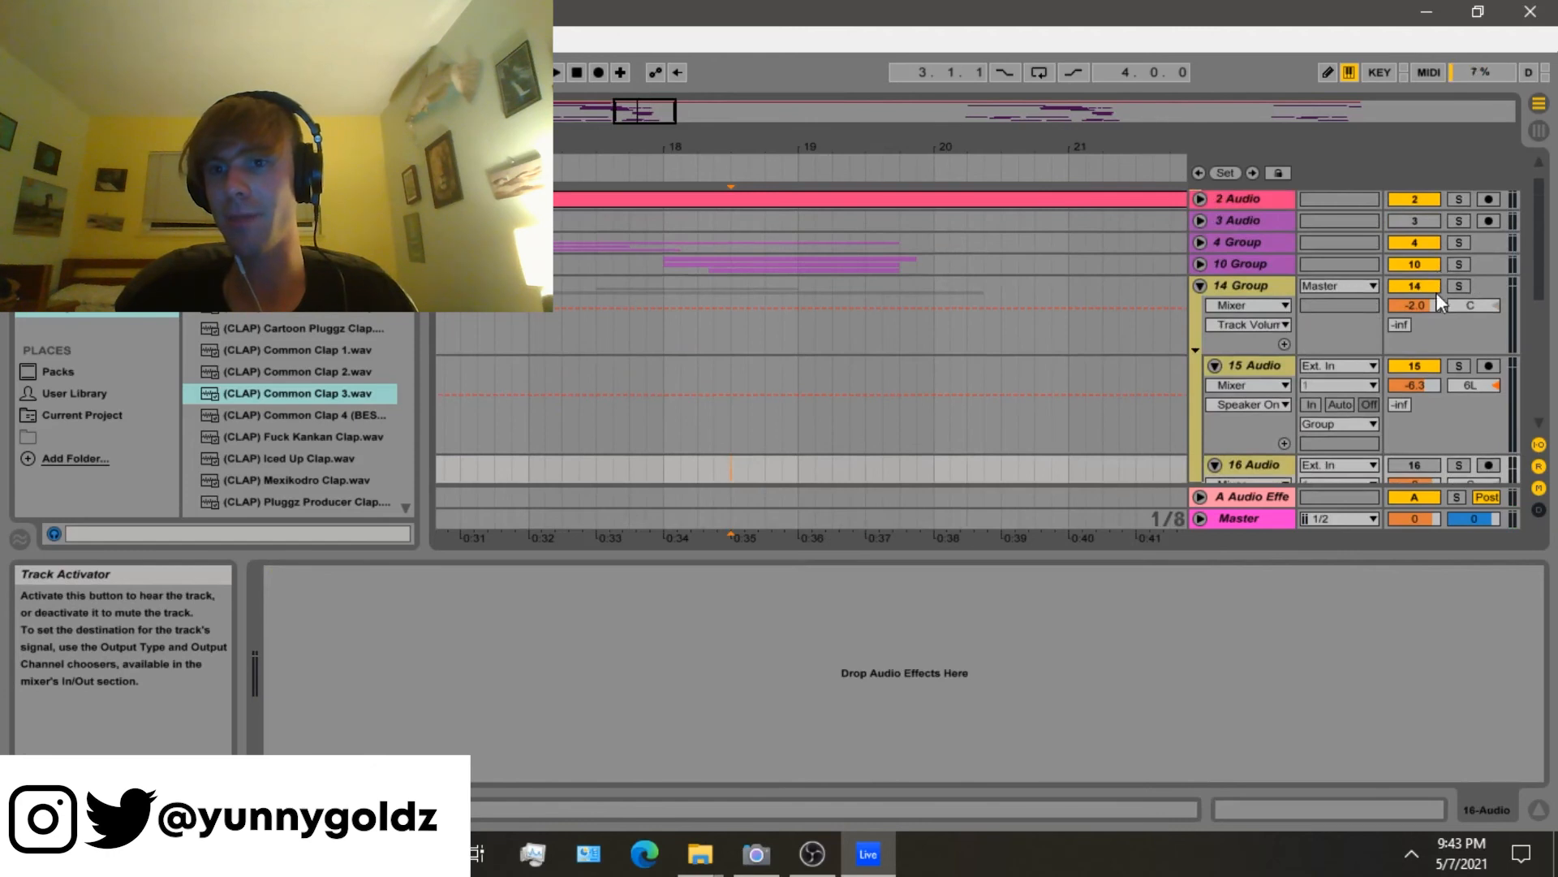
{"action": "scroll", "coordinate": [1073, 328], "scroll_direction": "down", "scroll_amount": 8}
{"action": "key", "text": "space"}
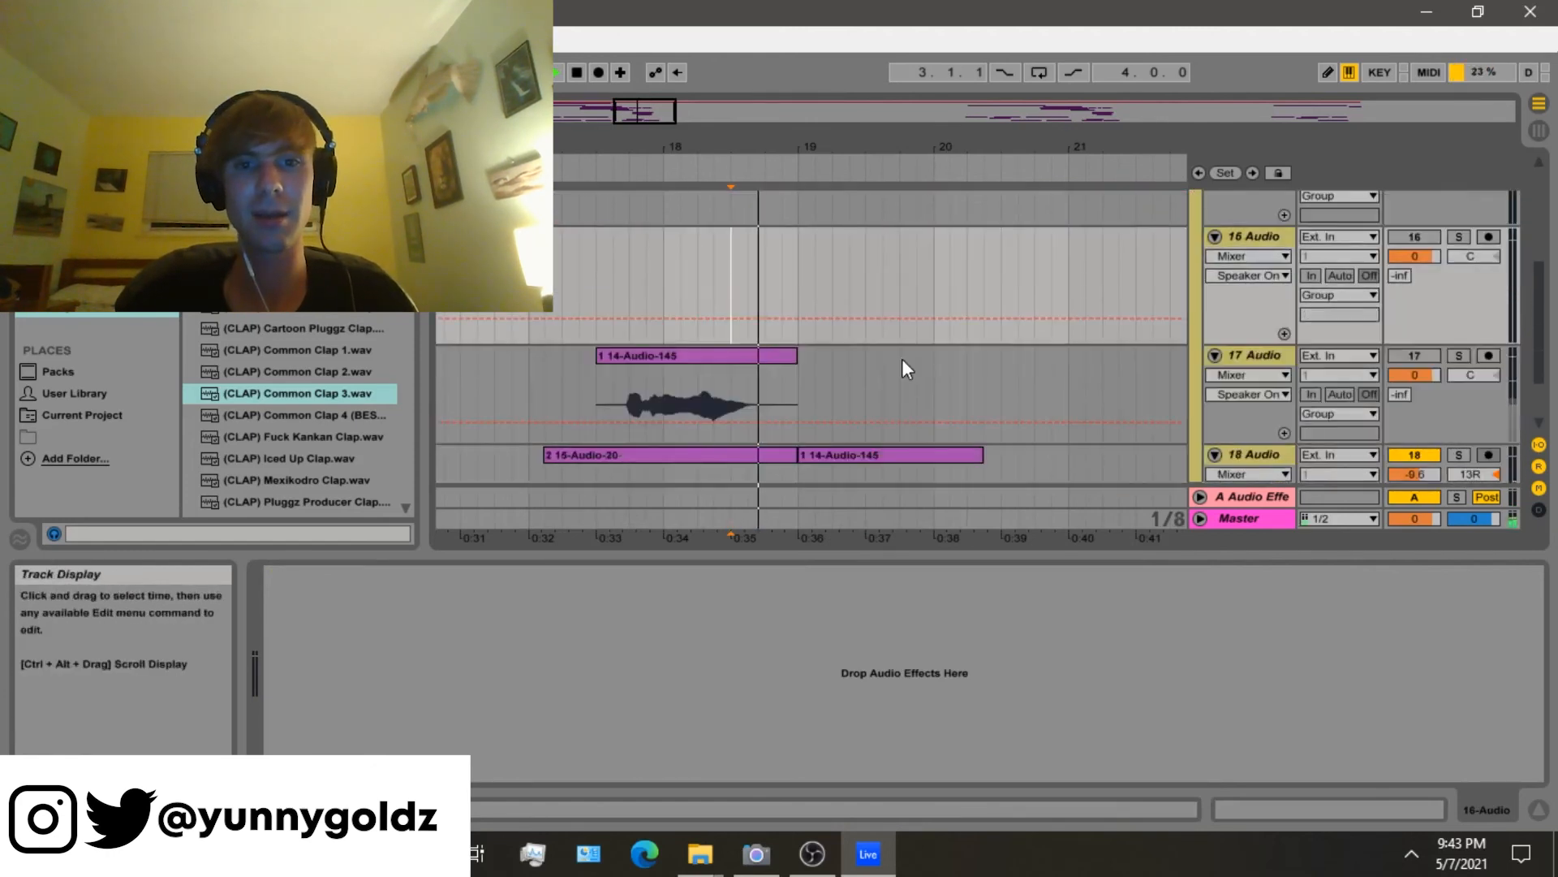
{"action": "scroll", "coordinate": [903, 359], "scroll_direction": "down", "scroll_amount": 1}
{"action": "key", "text": "minus"}
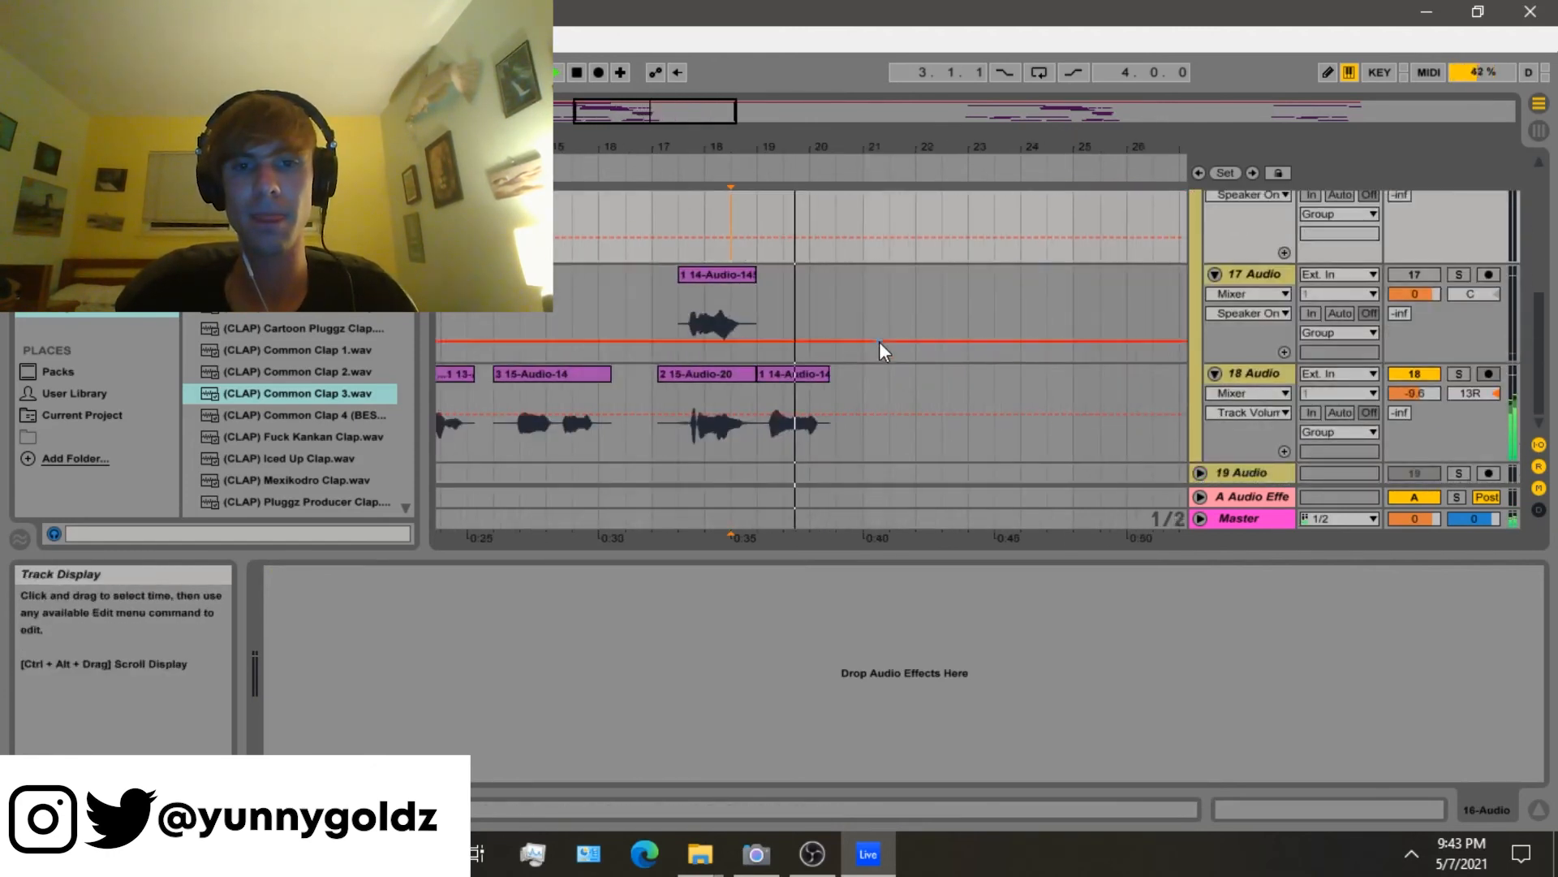
Replay the soloed 14 Group from bar 19 with the 18 Audio effect chain displayed.
{"action": "left_click", "coordinate": [767, 426]}
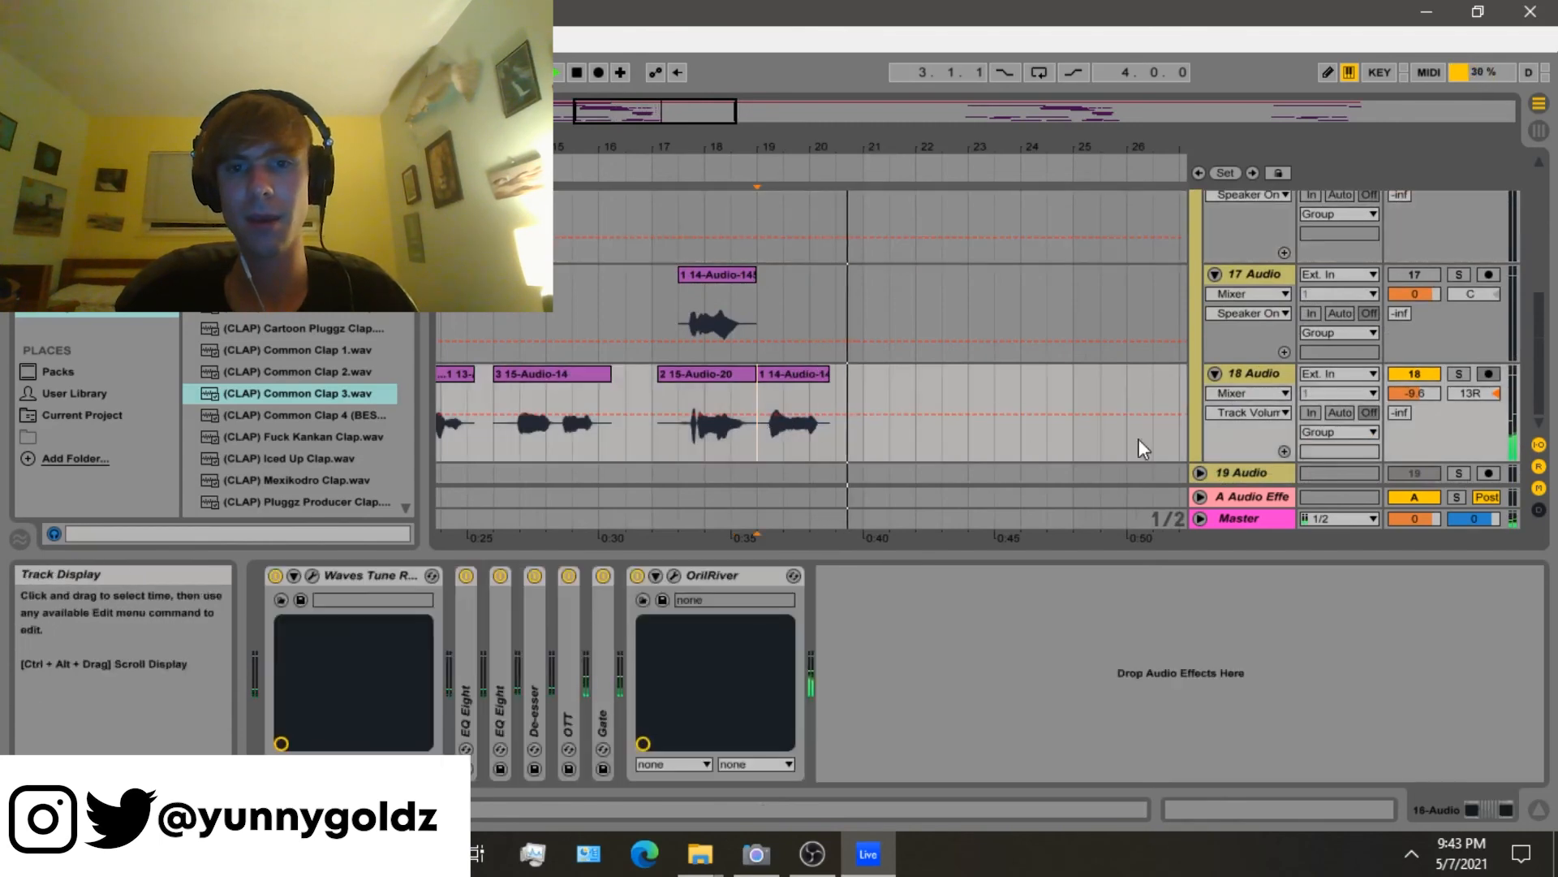
{"action": "scroll", "coordinate": [1272, 466], "scroll_direction": "up", "scroll_amount": 1}
{"action": "scroll", "coordinate": [1272, 247], "scroll_direction": "up", "scroll_amount": 4}
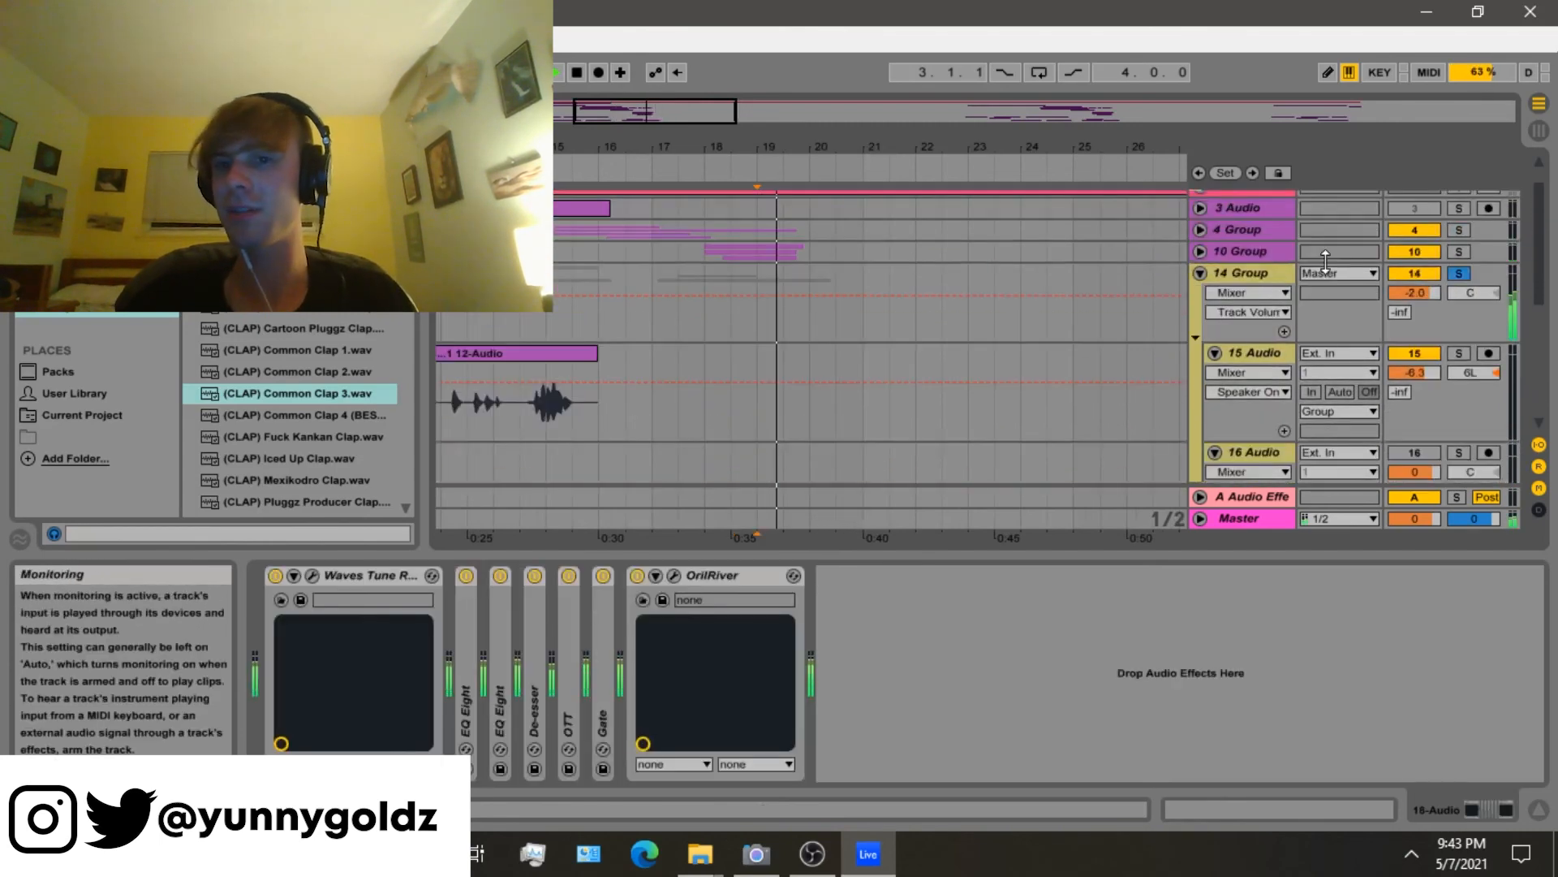
{"action": "scroll", "coordinate": [1415, 289], "scroll_direction": "up", "scroll_amount": 1}
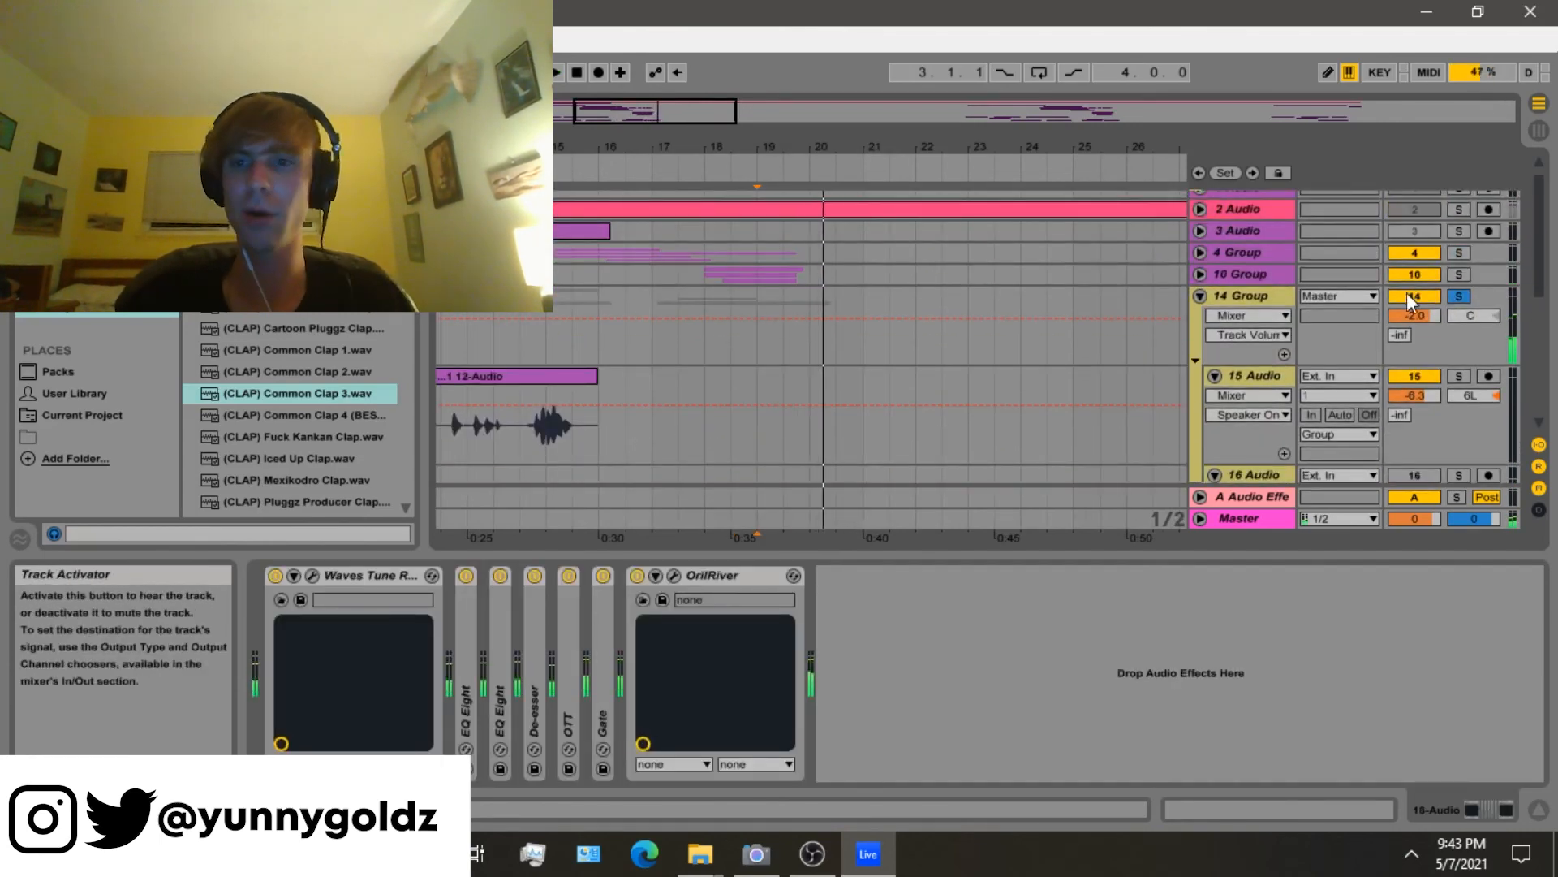
Fold 14 Group and turn off its solo.
{"action": "left_click", "coordinate": [1200, 296]}
{"action": "left_click", "coordinate": [1468, 307]}
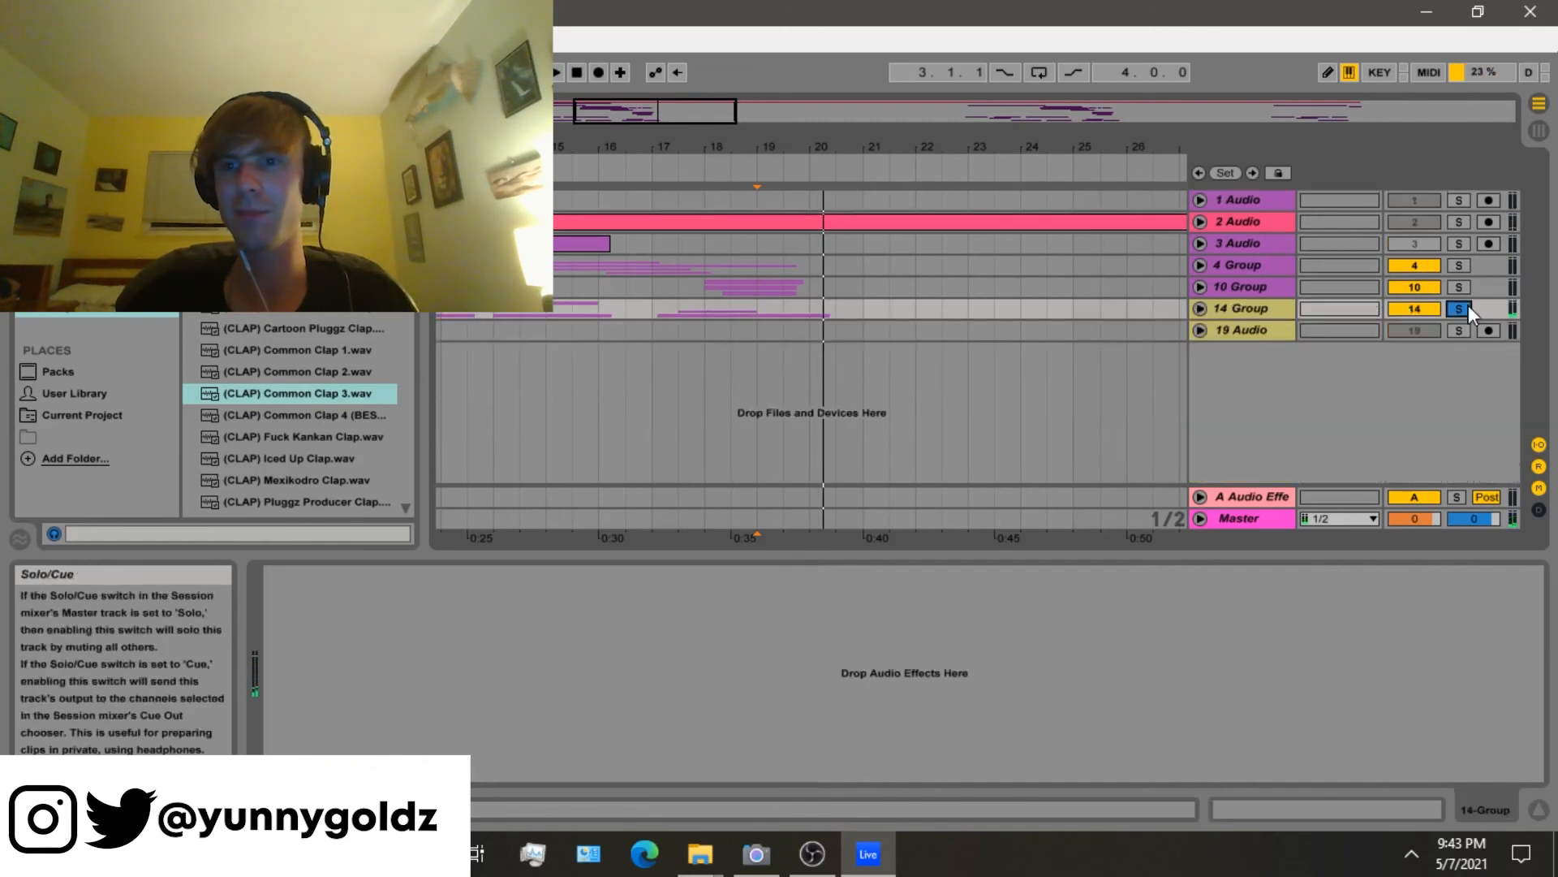
{"action": "left_click", "coordinate": [1459, 309]}
{"action": "key", "text": "minus"}
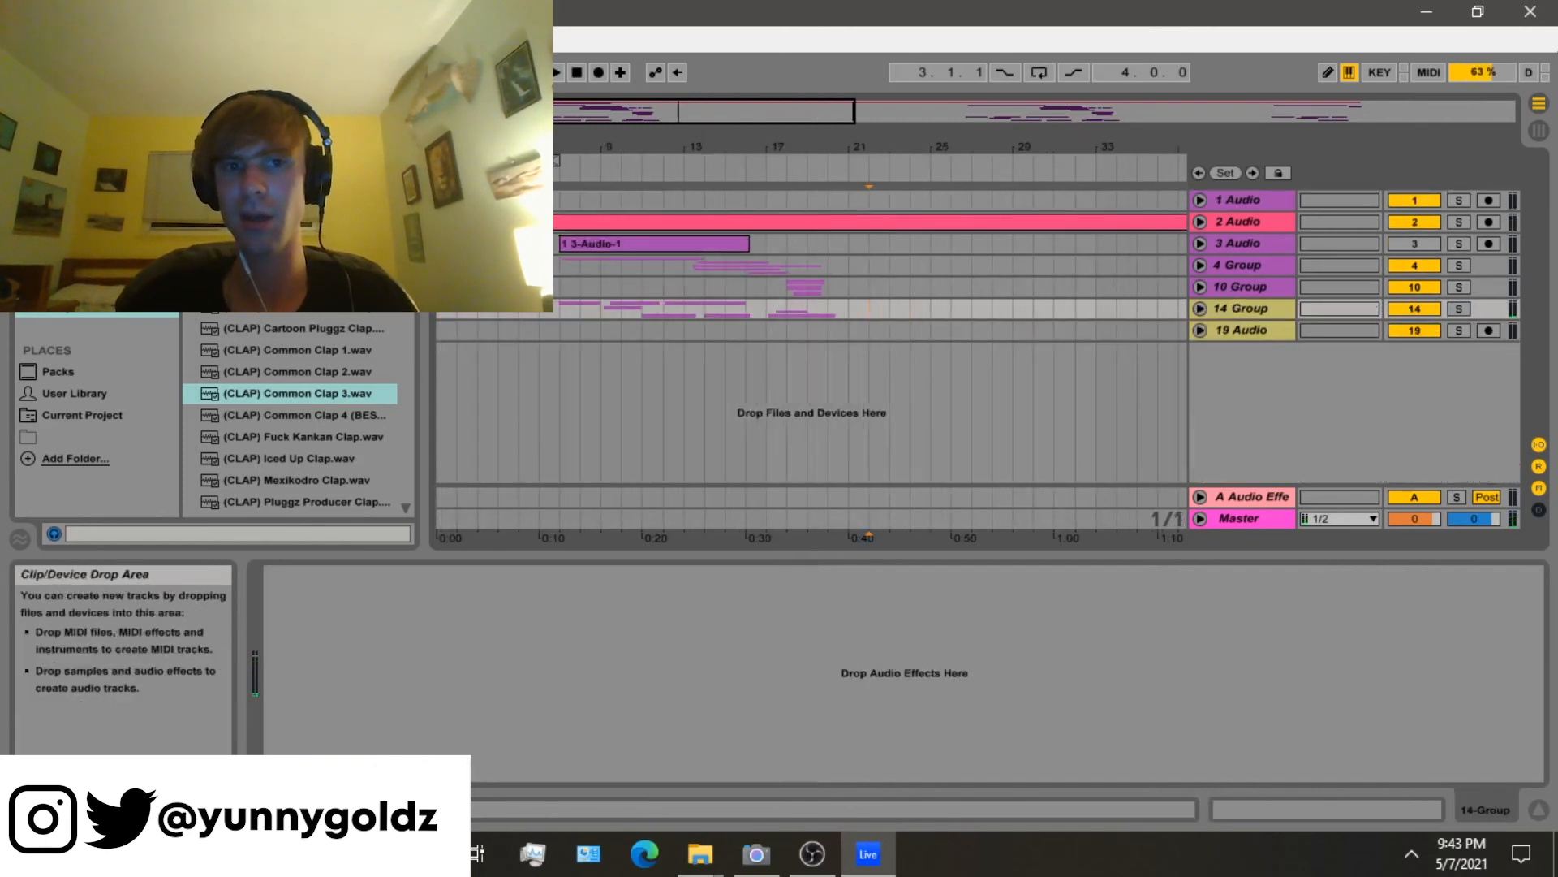
Play the full mix with no solo from about 0:13, then from about 0:53 and about 1:33.
{"action": "left_click", "coordinate": [578, 262]}
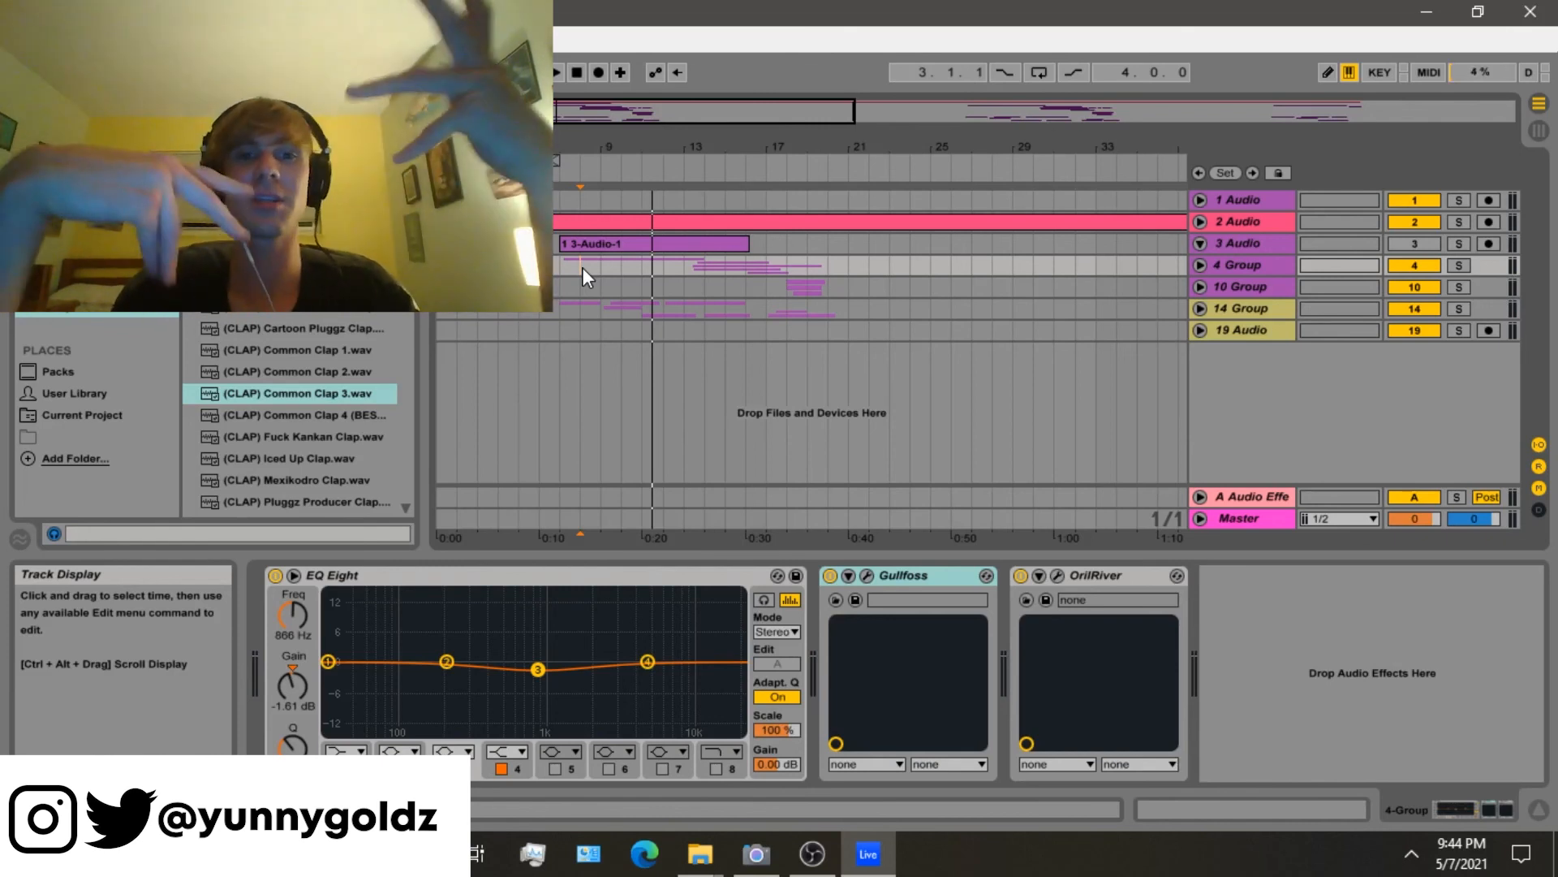
{"action": "scroll", "coordinate": [609, 267], "scroll_direction": "down", "scroll_amount": 3}
{"action": "left_click", "coordinate": [650, 266]}
{"action": "key", "text": "space"}
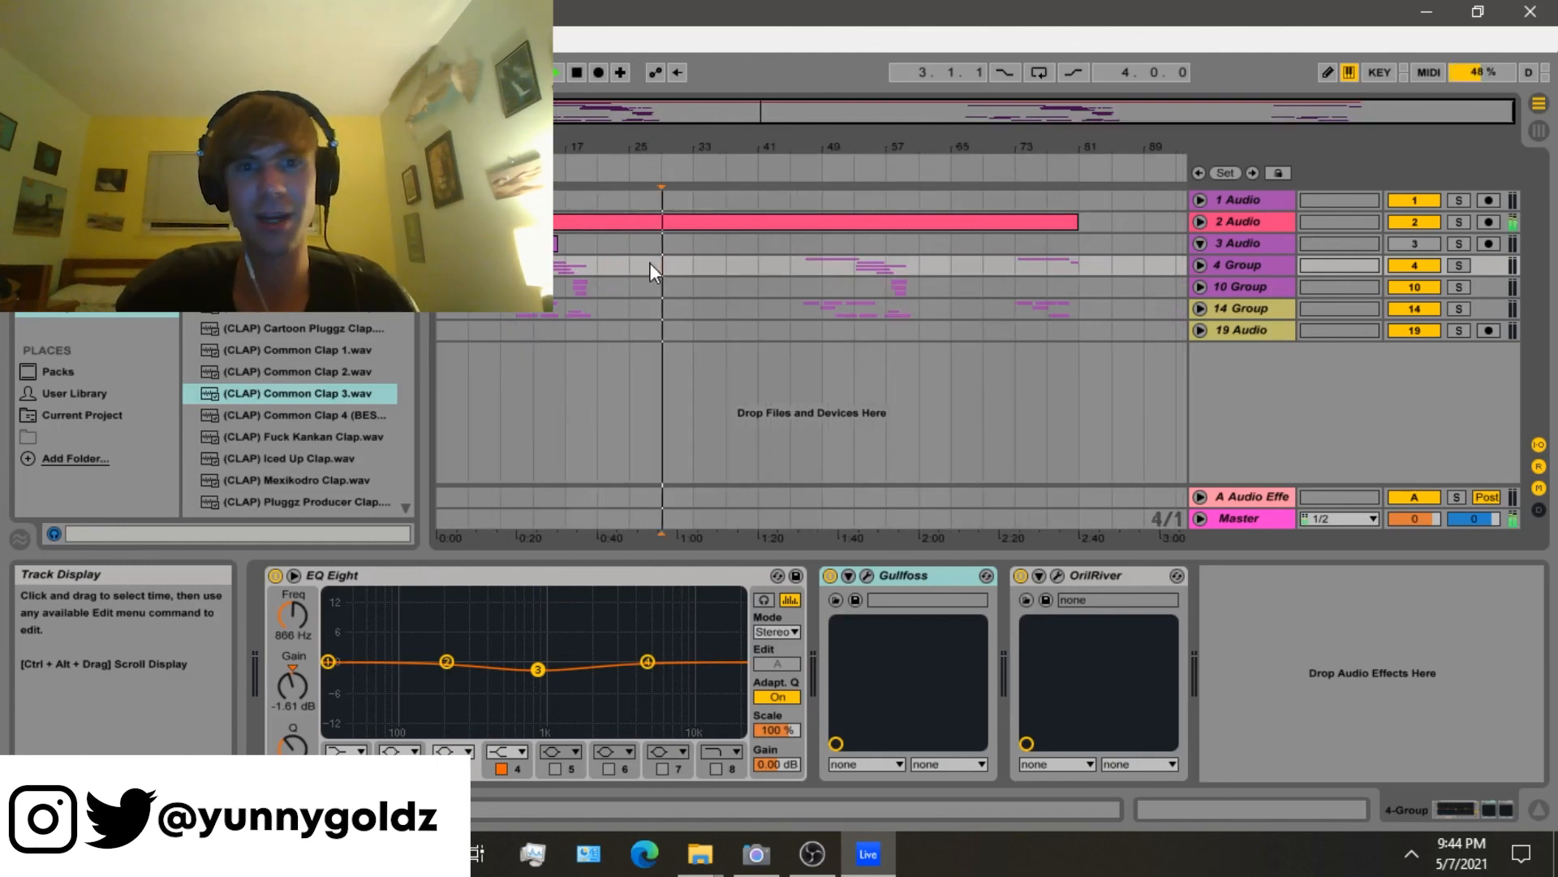
{"action": "left_click", "coordinate": [806, 245]}
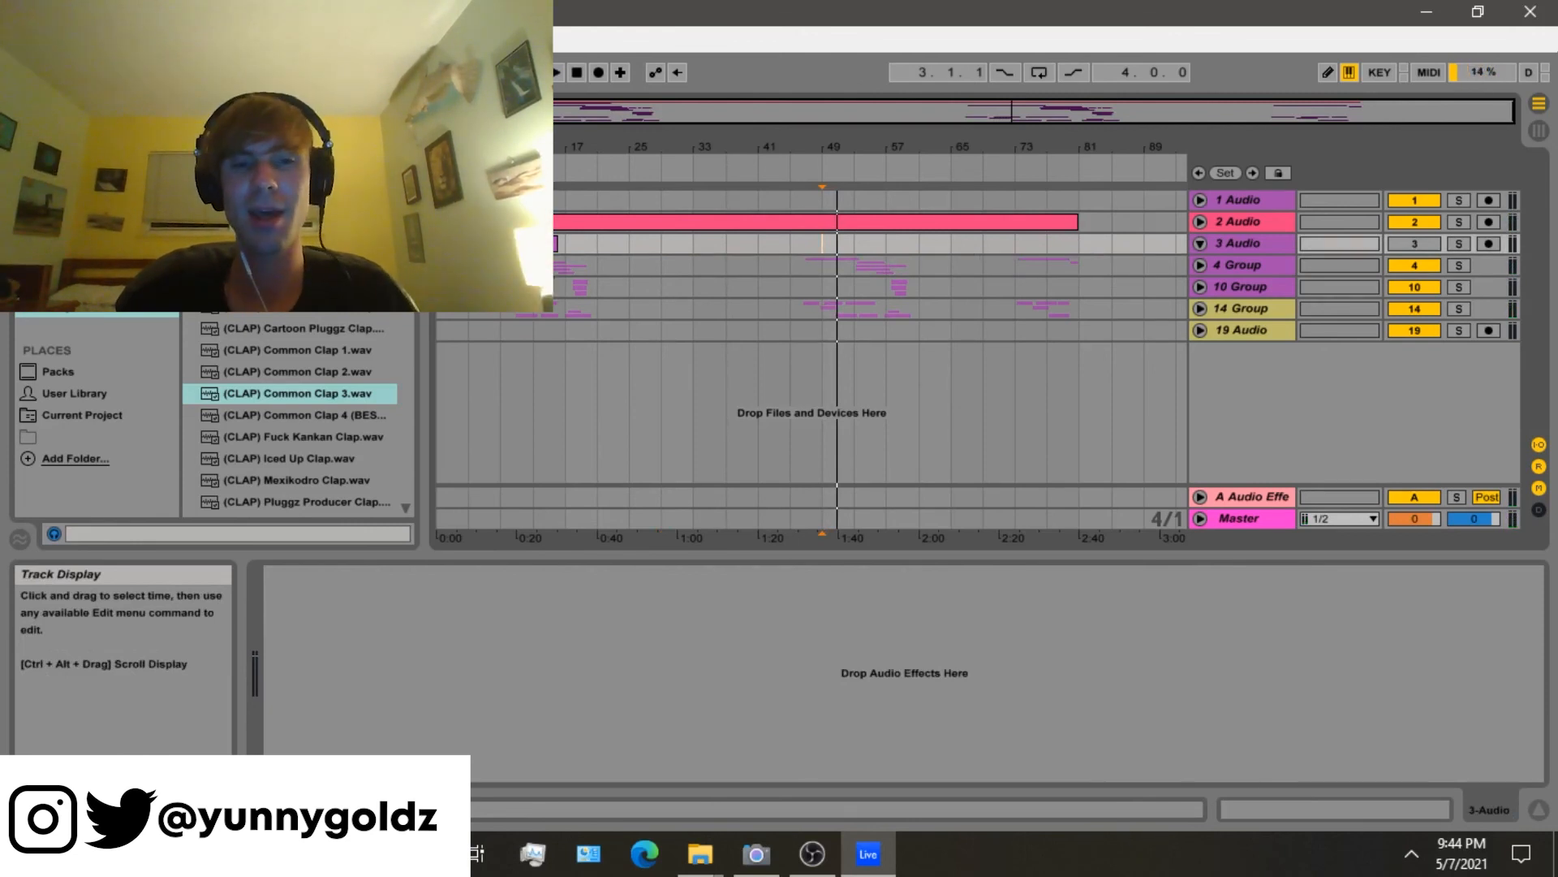
Place the playback start at about 0:21 on 10 Group and display its EQ Eight.
{"action": "left_click", "coordinate": [534, 287]}
{"action": "key", "text": "plus"}
{"action": "key", "text": "plus"}
{"action": "key", "text": "plus"}
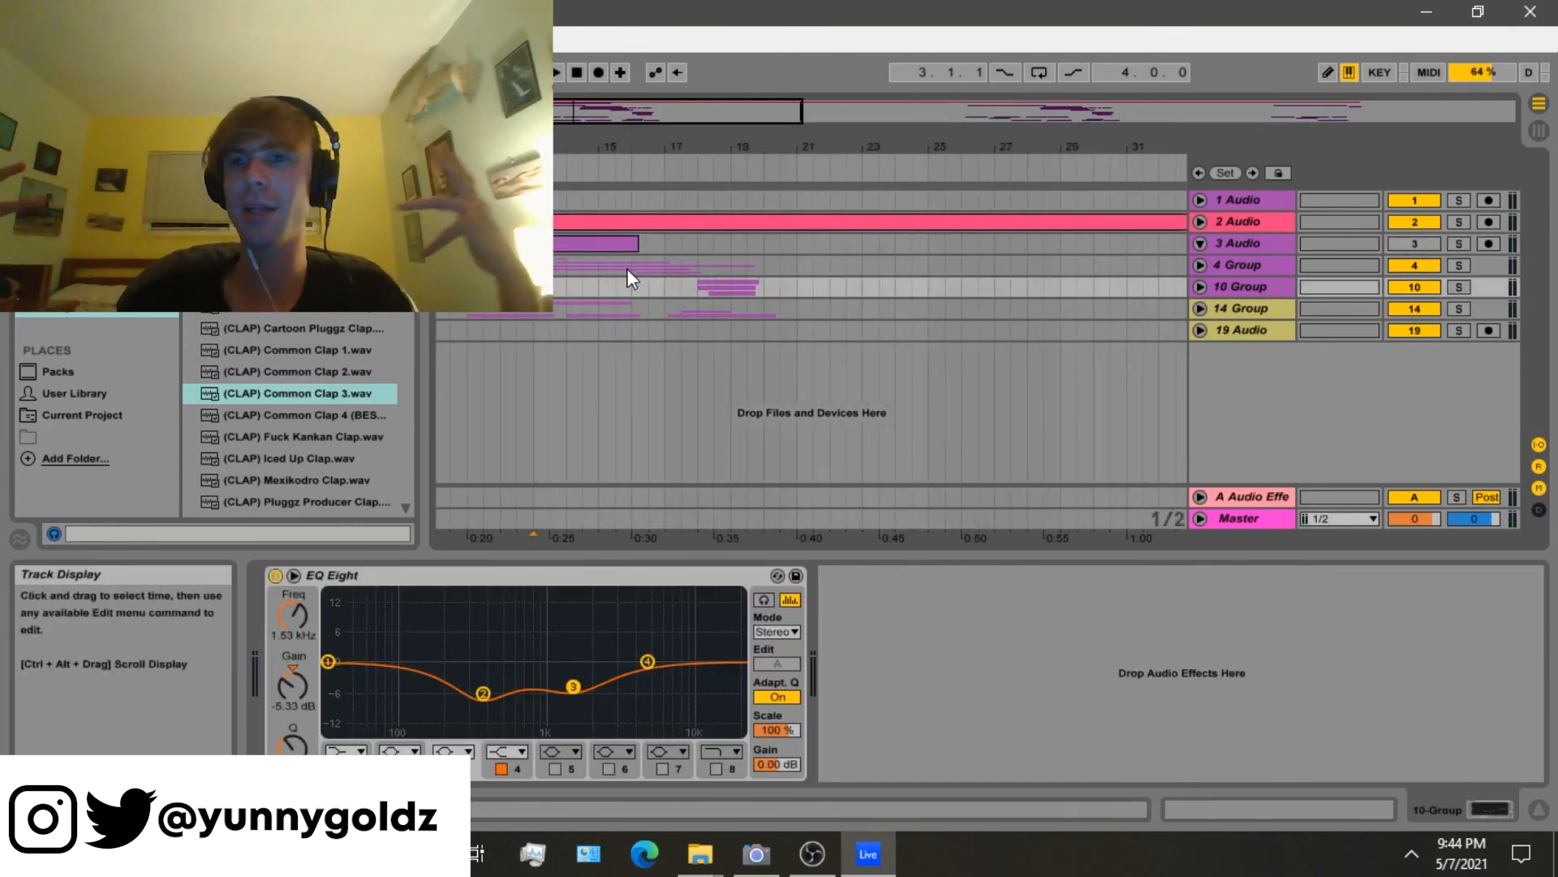
{"action": "key", "text": "minus"}
{"action": "key", "text": "minus"}
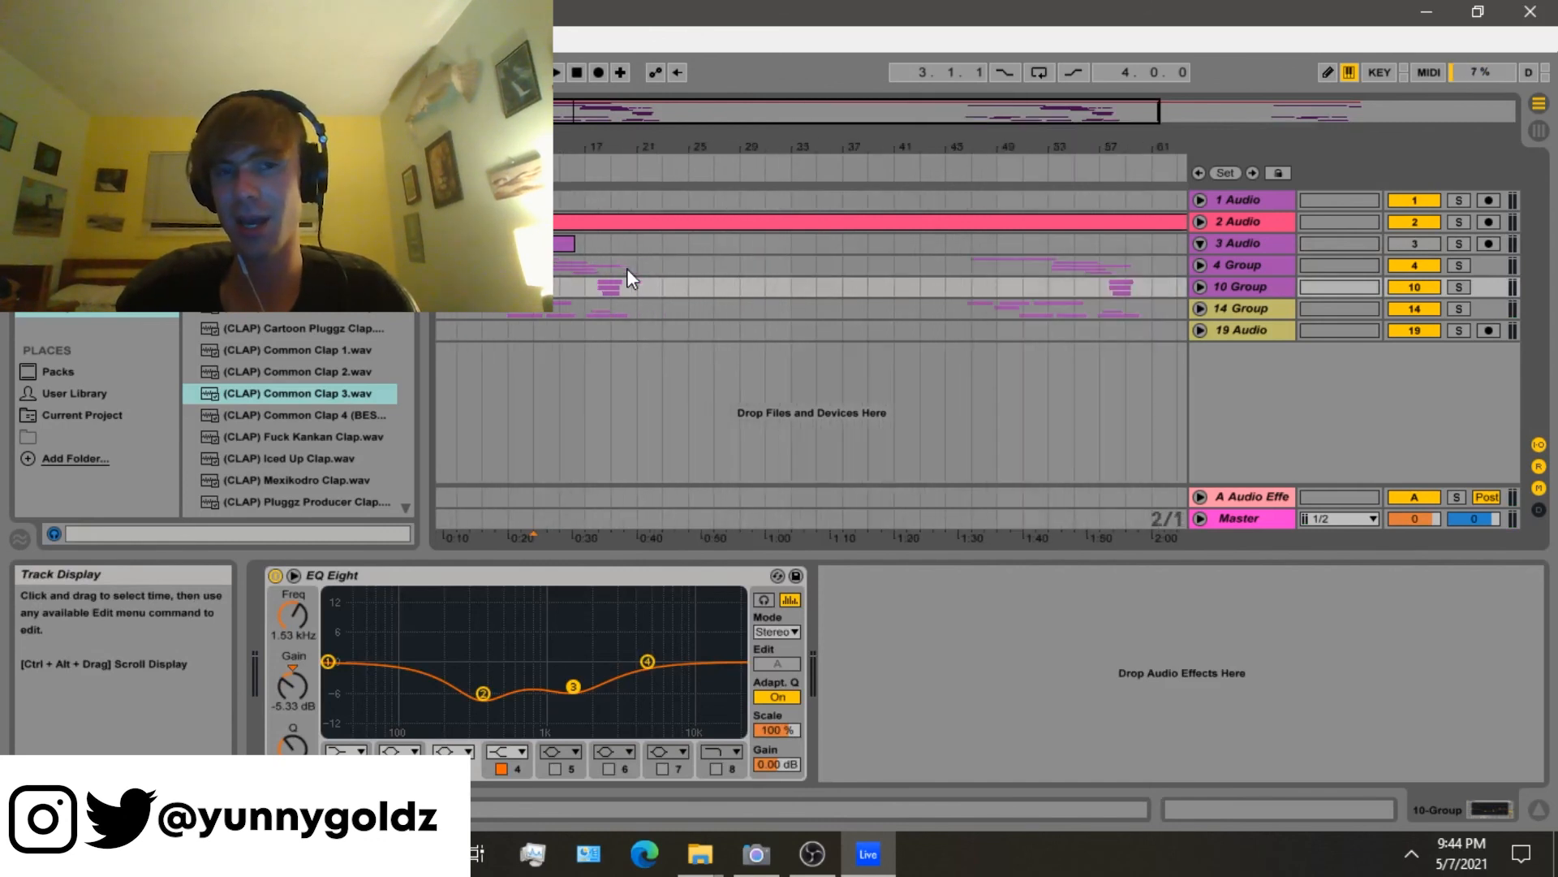
{"action": "key", "text": "minus"}
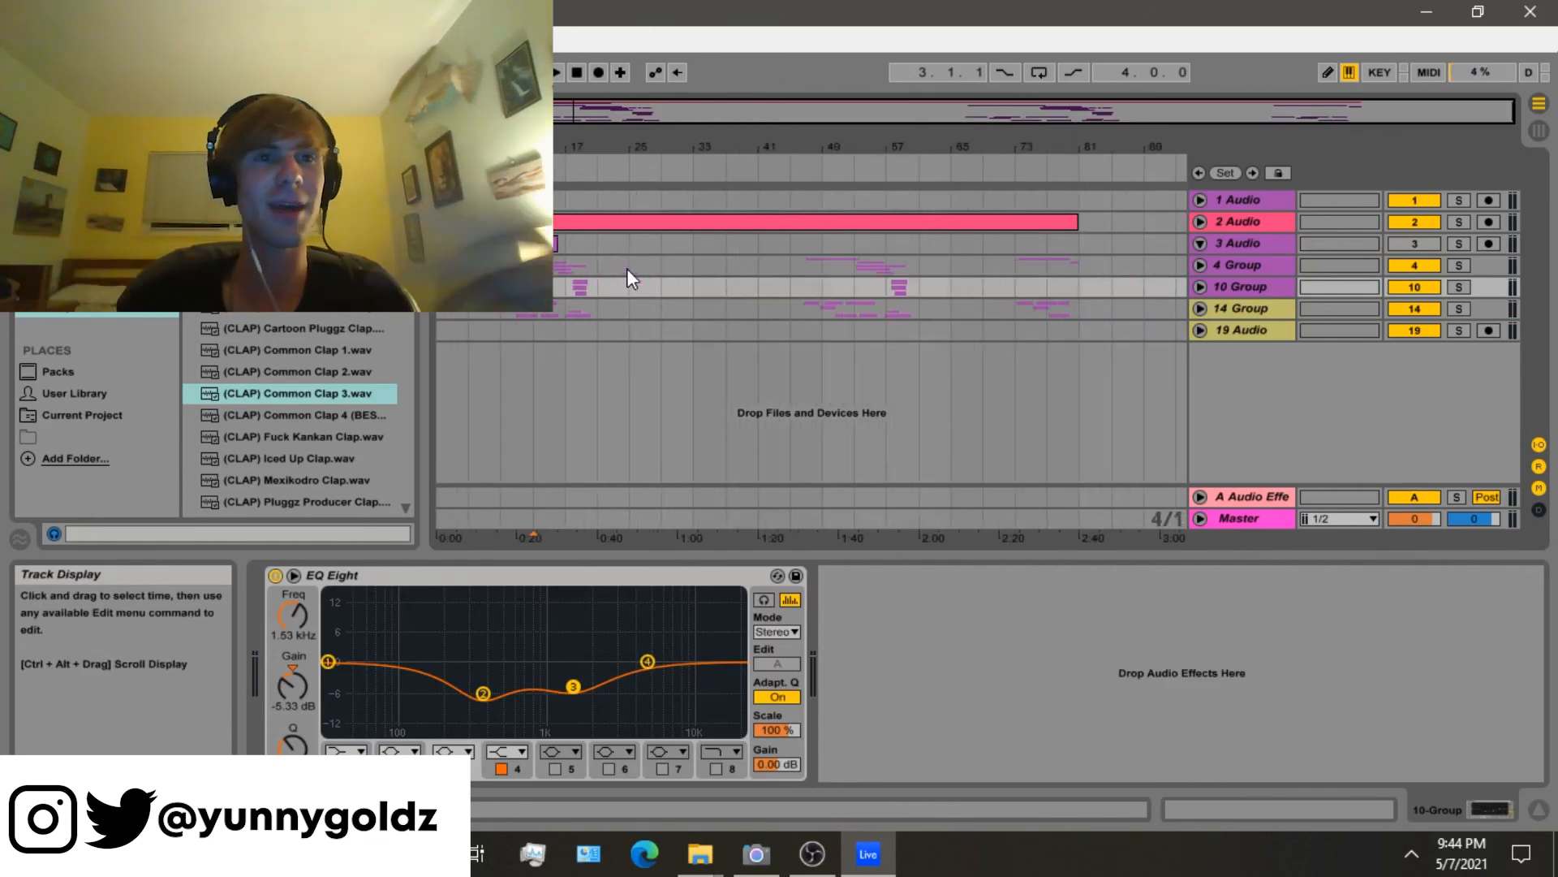